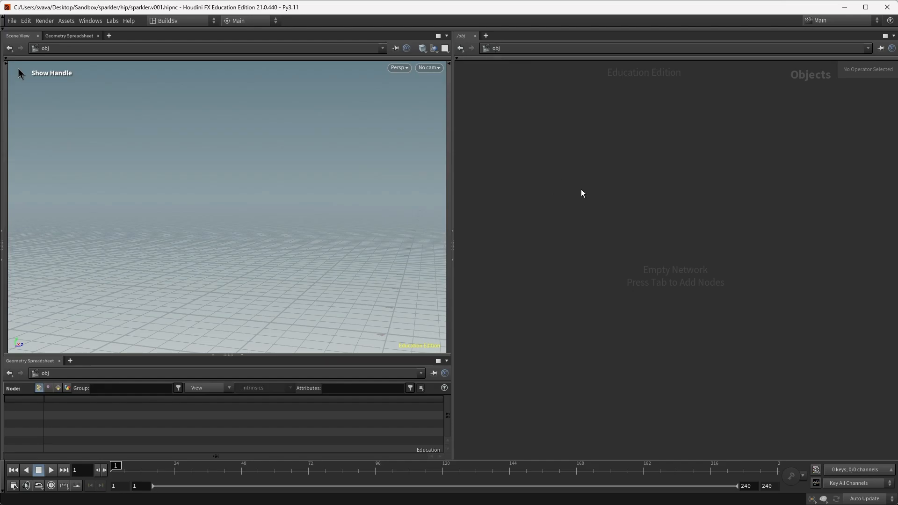
Step: Create a geo1 Geometry node at object level and dive into its empty network
key(Tab)
text(geo)
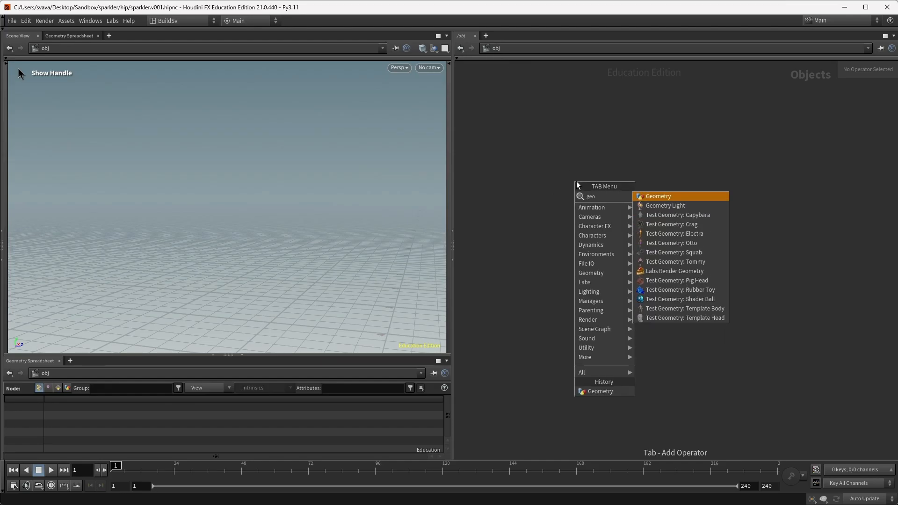
key(Return)
click(577, 194)
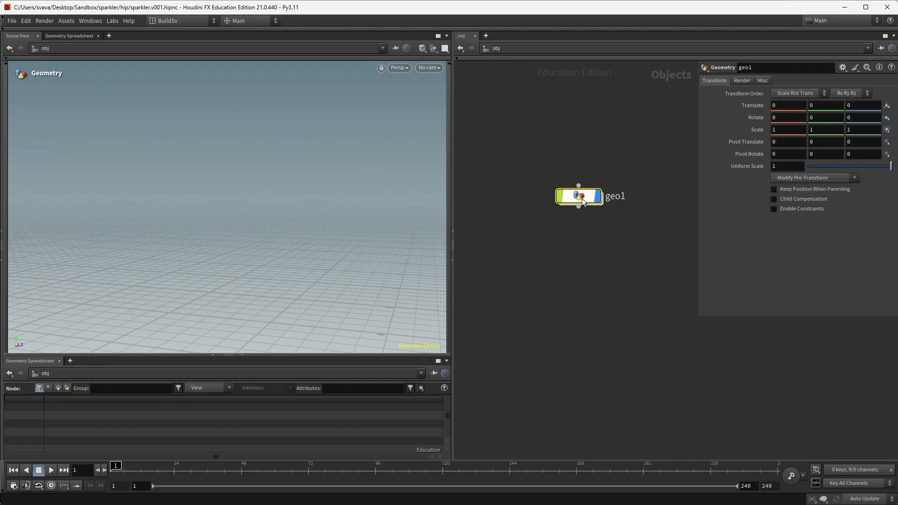
double_click(582, 199)
Step: Add a Sphere node (sphere1) inside geo1
key(Tab)
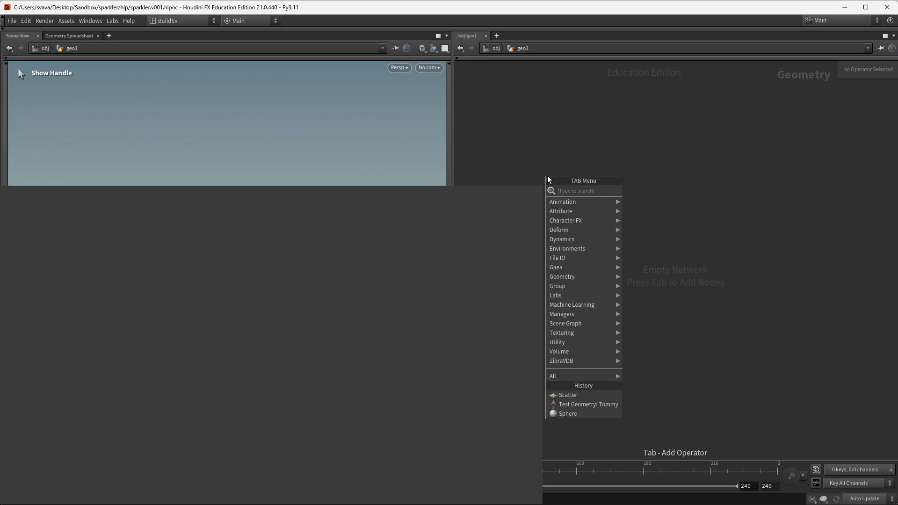
text(sphere)
key(Return)
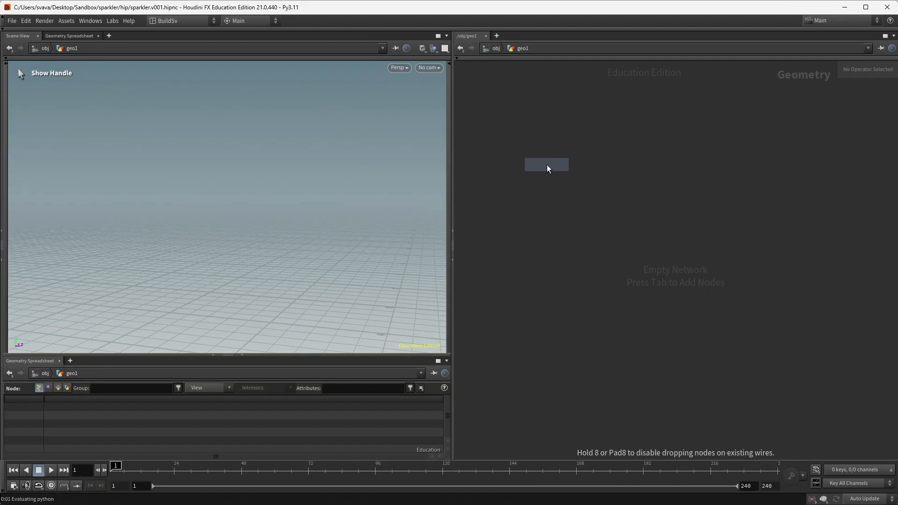
click(546, 165)
Step: Add a Test Geometry: Tommy figure node to the network
key(Tab)
text(tom)
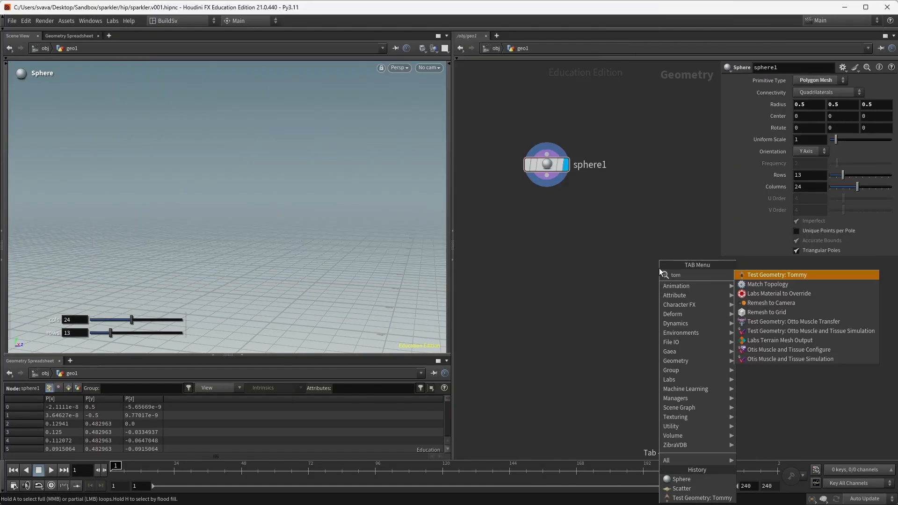
key(Return)
click(640, 231)
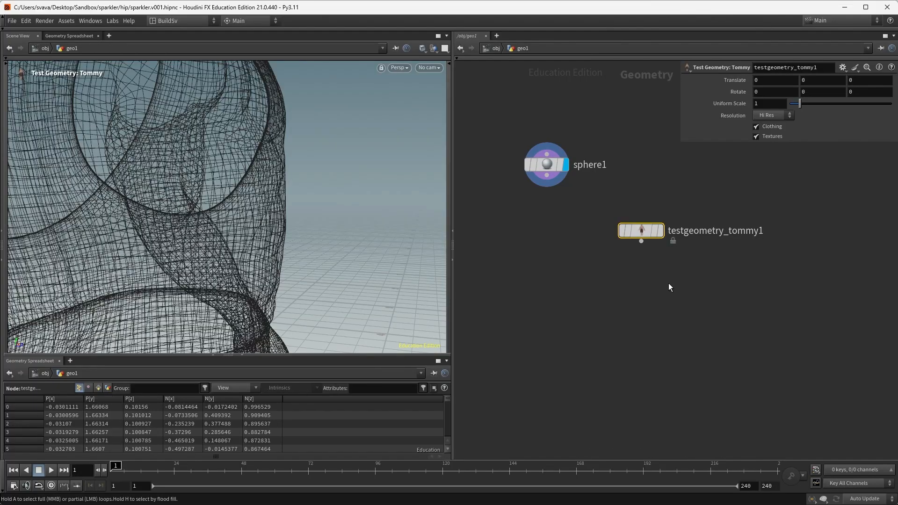
Step: Frame the figure above the sphere, select sphere1, and check the sparkler reference video
right_drag(326, 207, 240, 247)
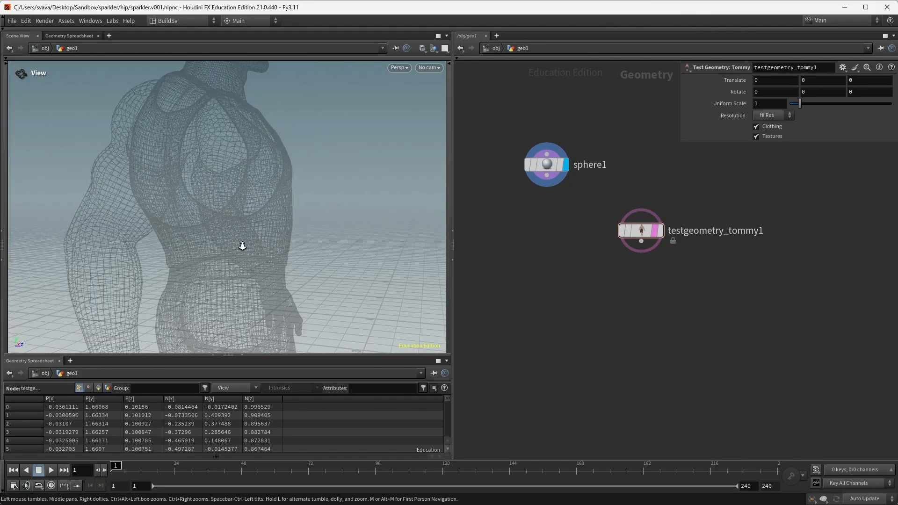
drag(240, 247, 291, 214)
right_drag(290, 215, 282, 268)
drag(283, 268, 294, 279)
middle_drag(294, 279, 263, 236)
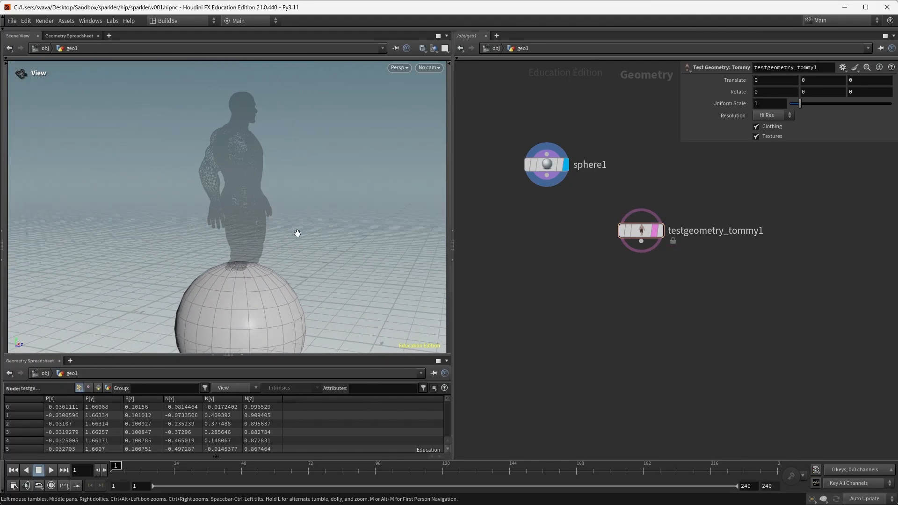
drag(298, 233, 270, 227)
middle_drag(270, 226, 225, 195)
drag(591, 202, 522, 140)
key(alt+Tab)
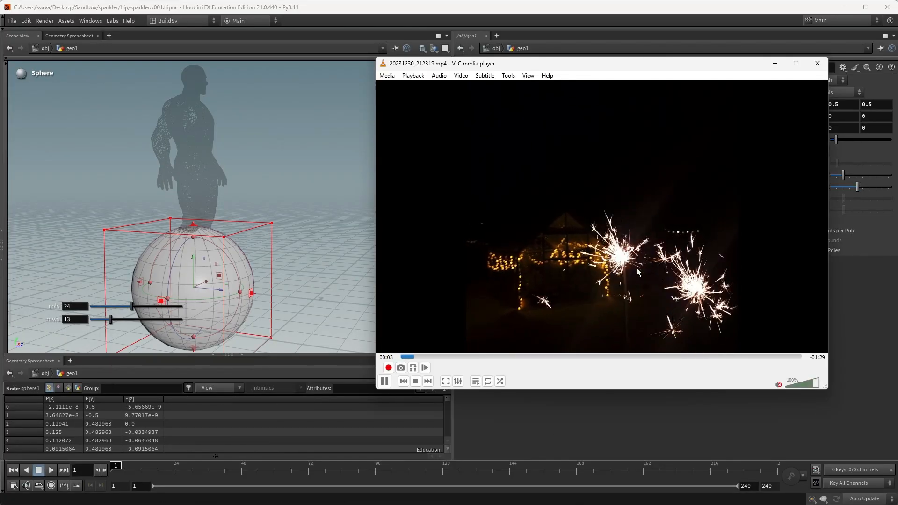
Step: Set sphere1's Uniform Scale to 0.002
click(774, 63)
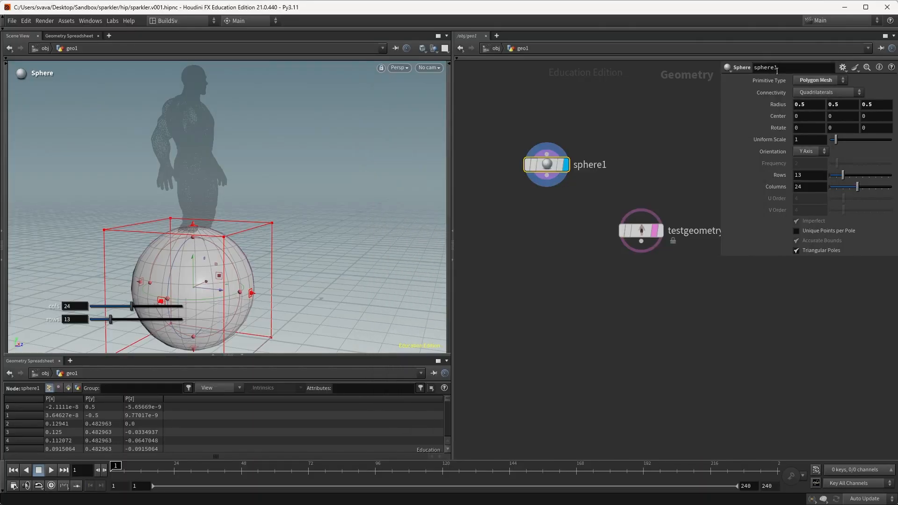
click(823, 140)
text(0)
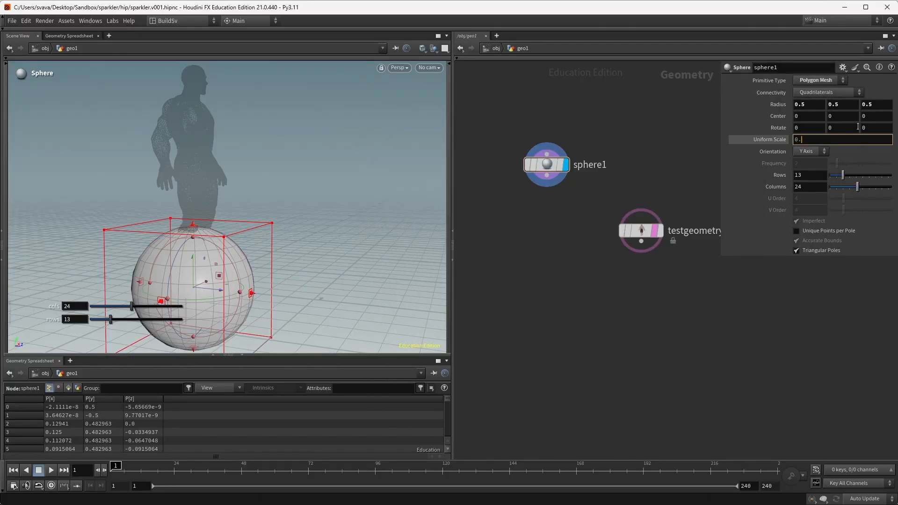
text(.002)
key(Return)
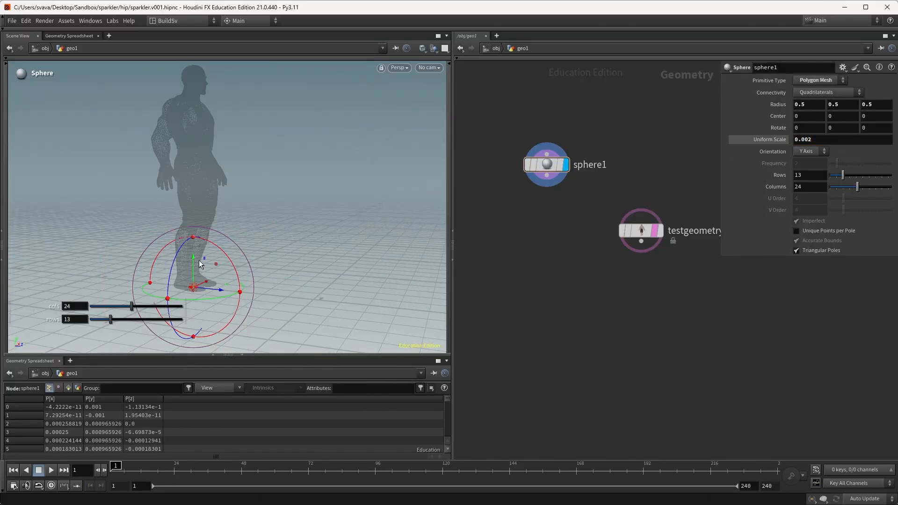
Step: Move the sphere to 0, 1.27936, 0.339767 beside the figure's hand and inspect it
drag(196, 258, 200, 101)
drag(220, 129, 261, 137)
alt+drag(261, 137, 215, 145)
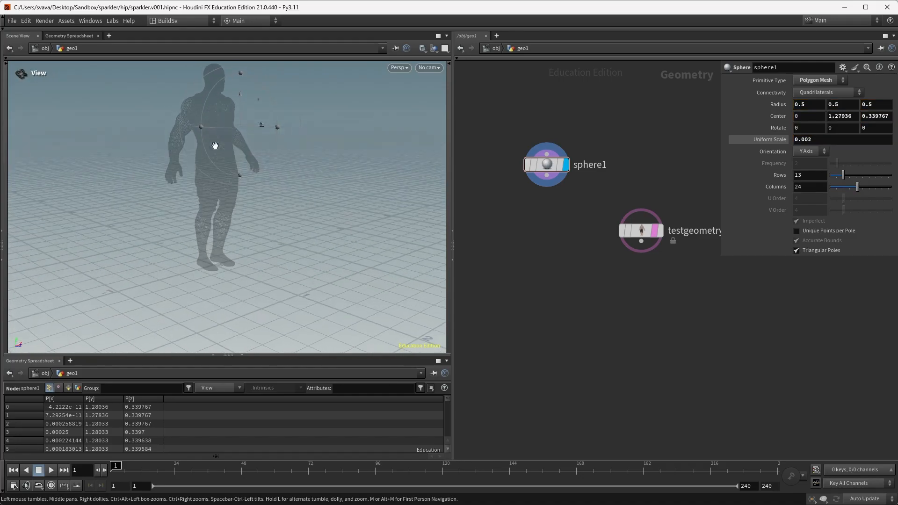
alt+right_drag(215, 145, 254, 171)
alt+middle_drag(255, 170, 349, 131)
alt+right_drag(349, 131, 254, 177)
alt+drag(254, 177, 286, 178)
alt+middle_drag(285, 178, 265, 174)
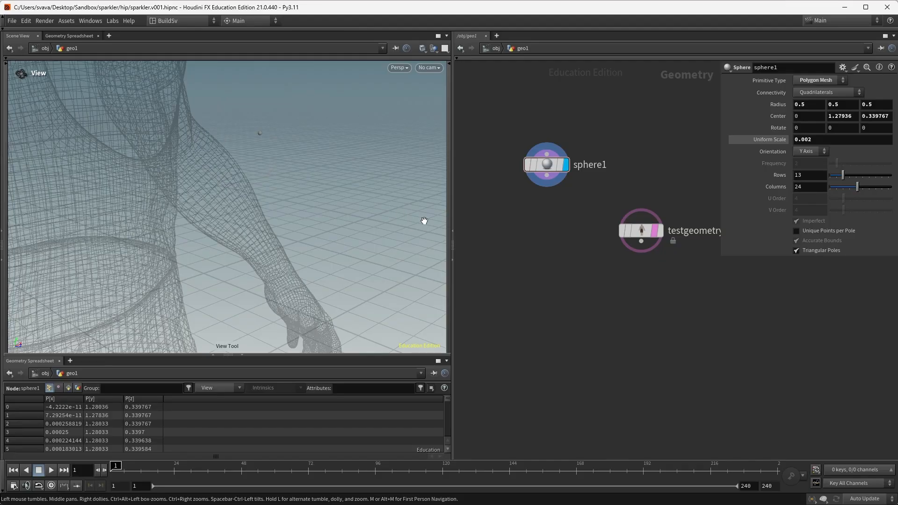
Step: Add a Scatter node wired from sphere1, placed just below it
key(Tab)
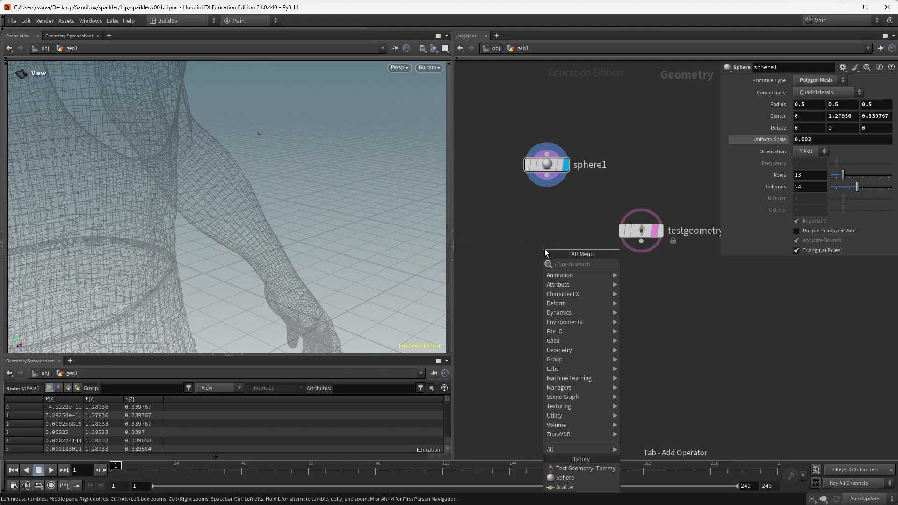
text(scatter)
key(Return)
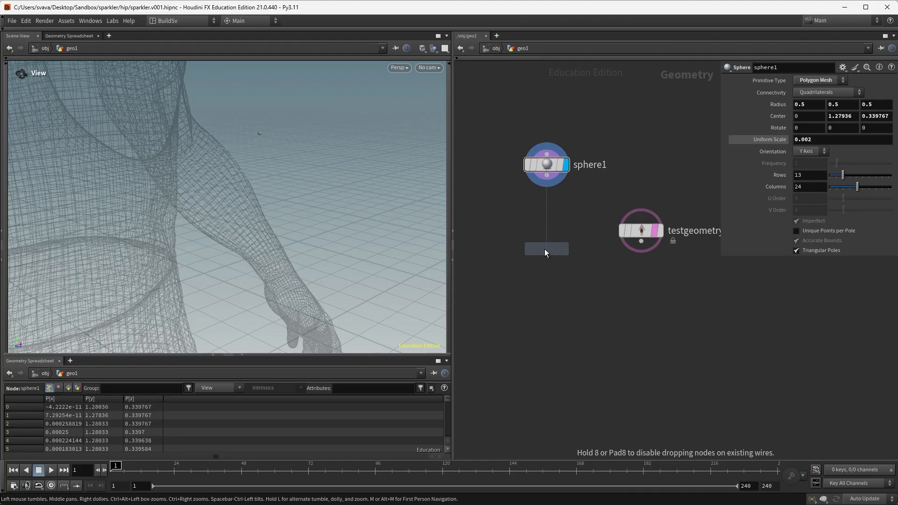
click(545, 249)
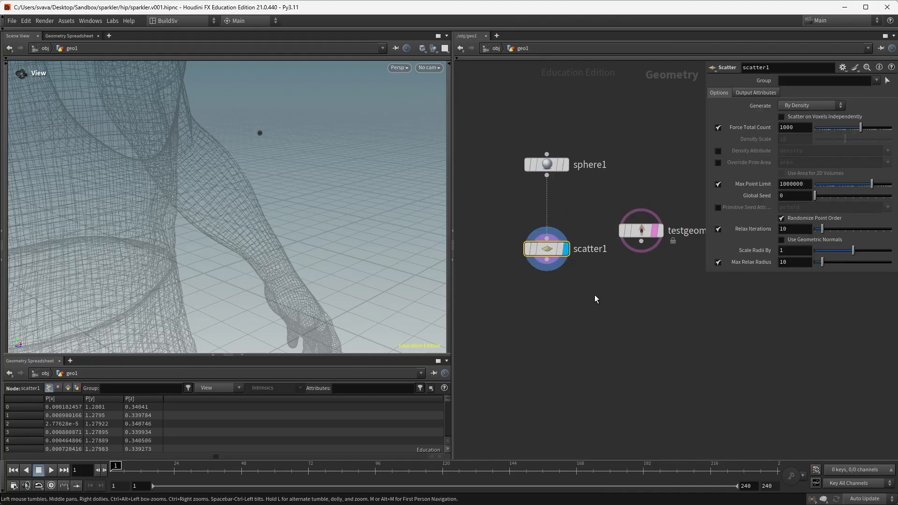
drag(548, 249, 548, 231)
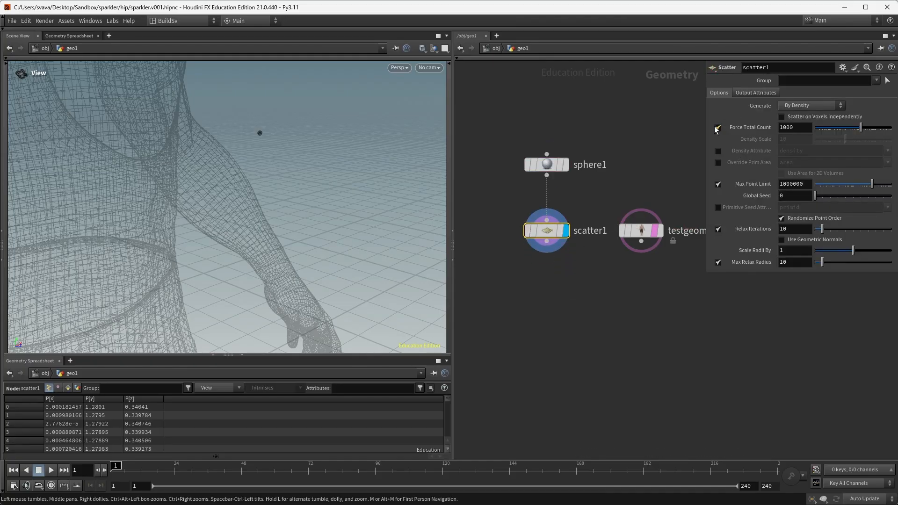
Step: Scatter by density instead of Force Total Count, with Density Scale 100000
click(715, 127)
click(791, 138)
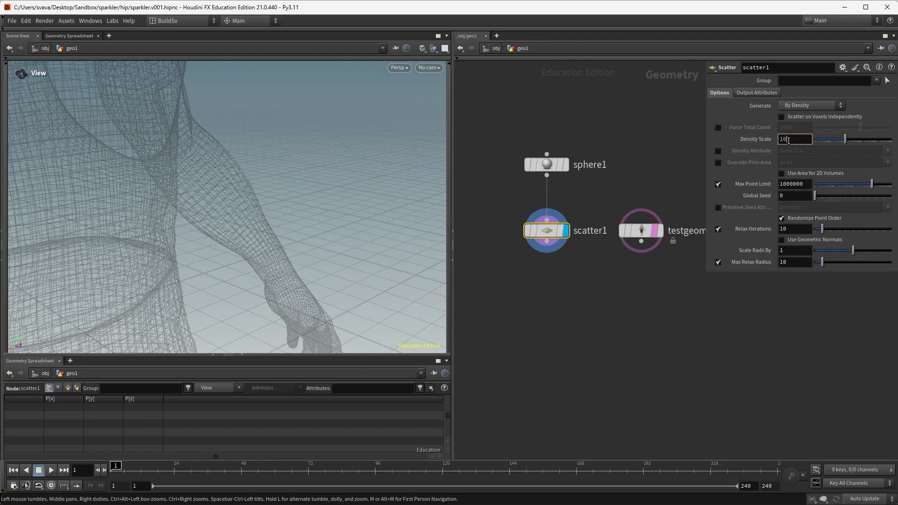
text(00000)
key(Return)
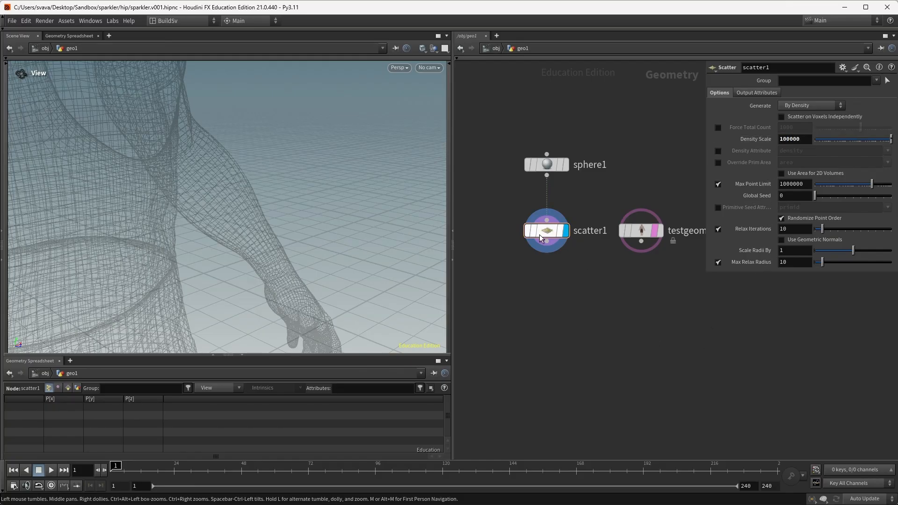
click(514, 232)
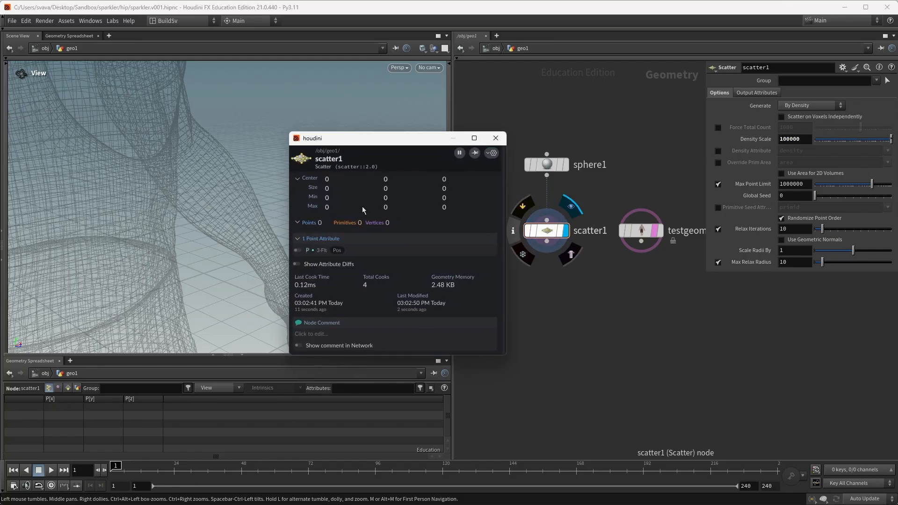
Step: Raise Density Scale to 1000000, then 4000000, checking the point count reaches about 50
click(805, 139)
text(0)
key(Return)
click(512, 232)
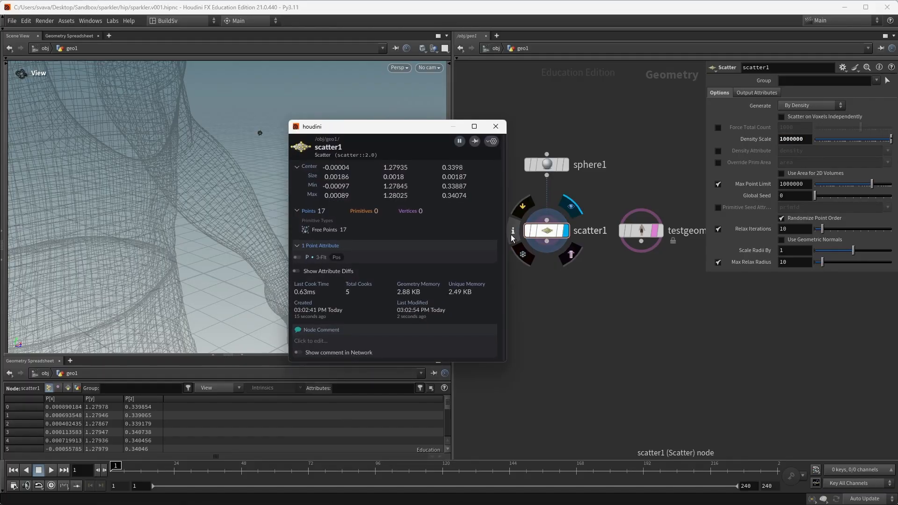
click(496, 129)
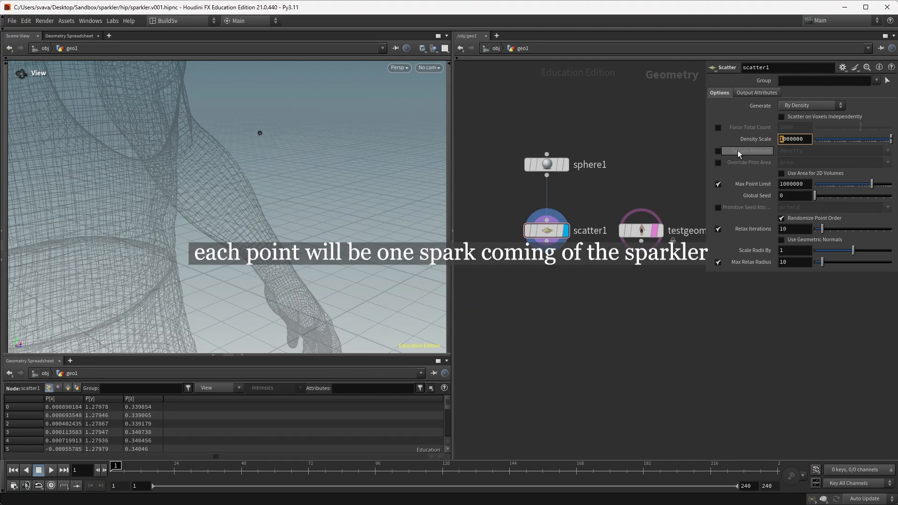
text(4)
key(Return)
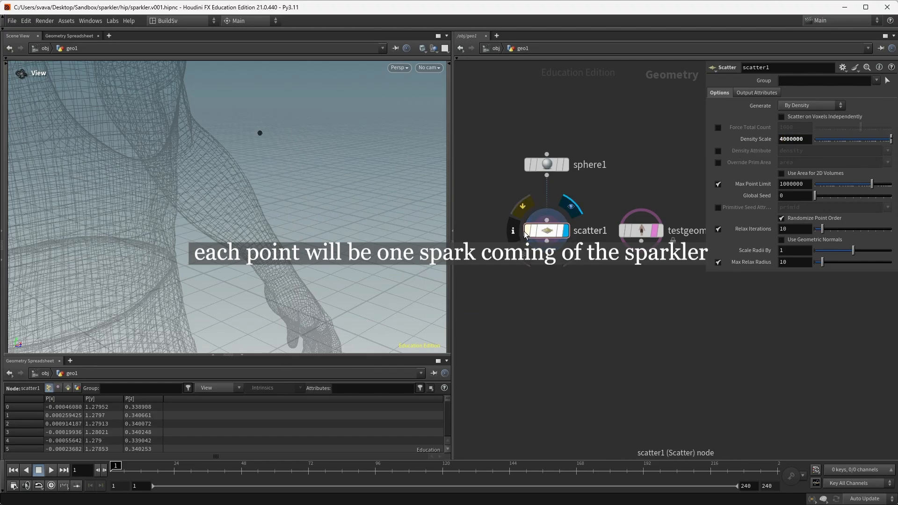
click(514, 231)
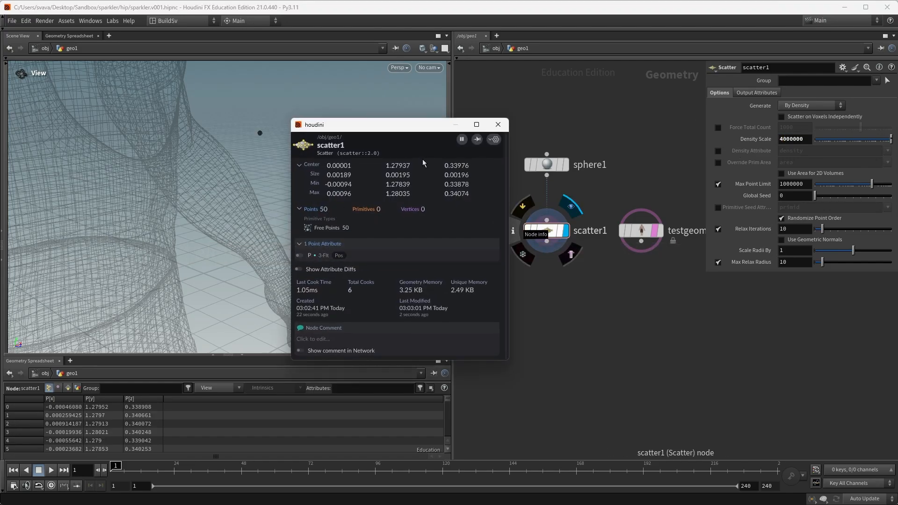
click(499, 124)
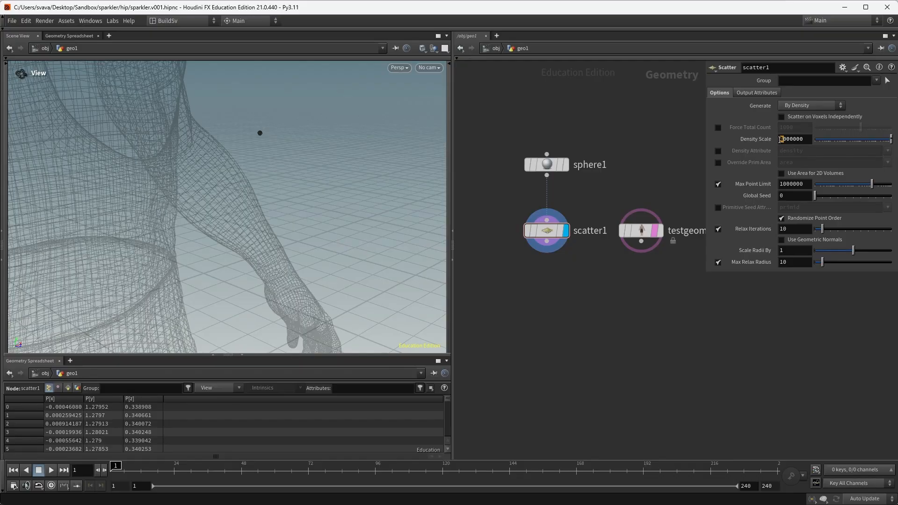
Step: Raise scatter1's Density Scale to 8000000 and turn off point relaxation
text(8)
key(Return)
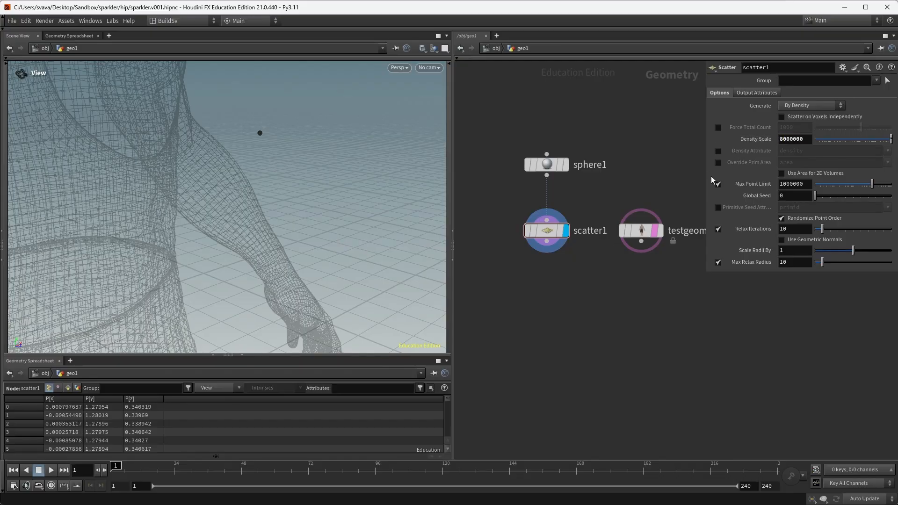
click(513, 230)
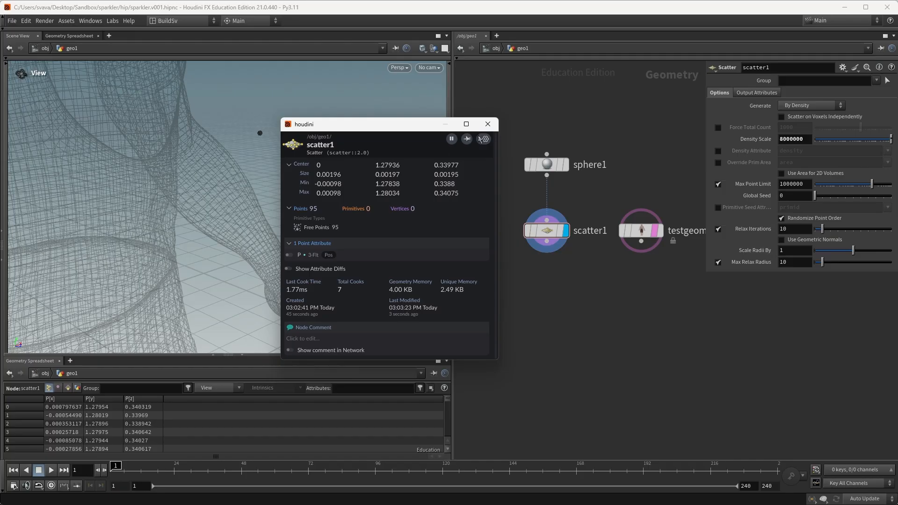
click(488, 124)
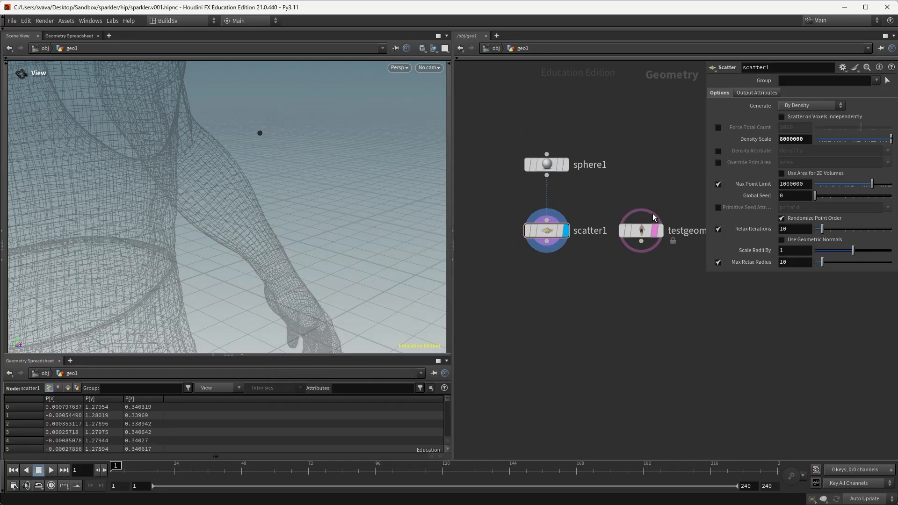
click(718, 229)
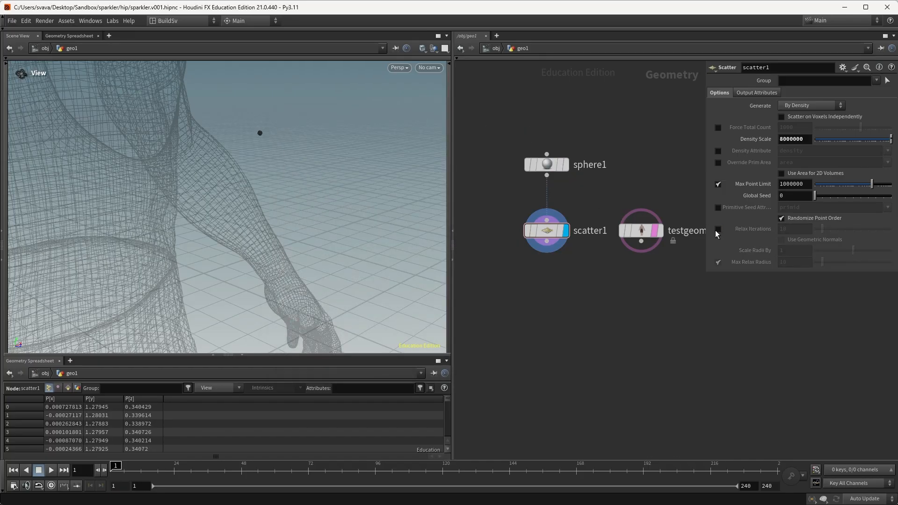
drag(260, 129, 297, 127)
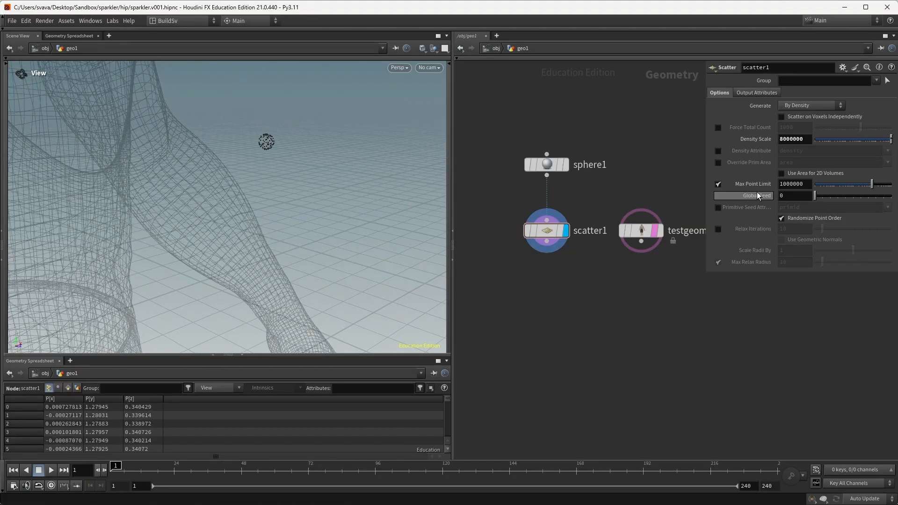
click(786, 195)
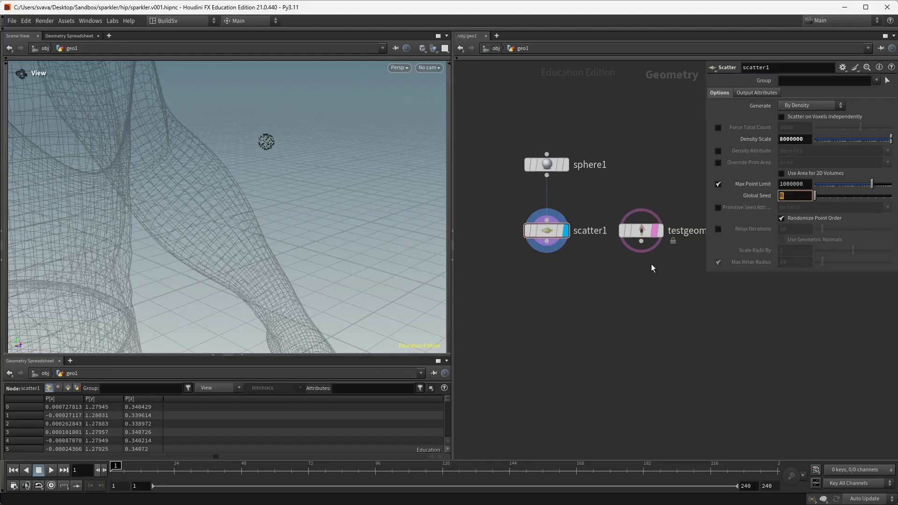
text(@Frame)
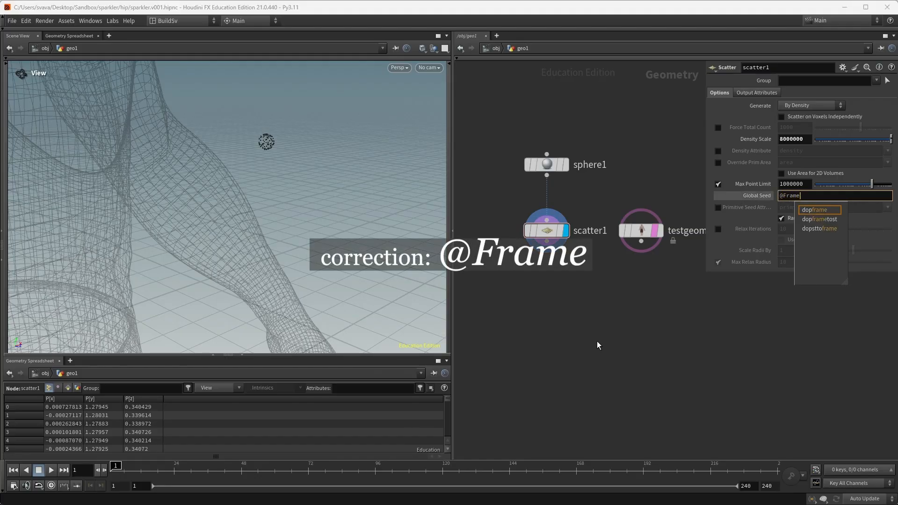
key(Return)
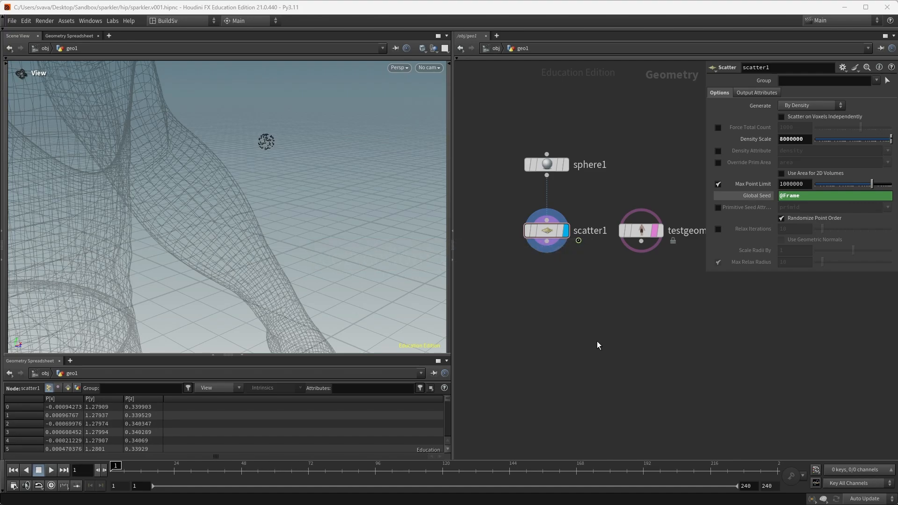
Step: Add a POP Network below scatter1 and wire scatter1 into its first input
key(Tab)
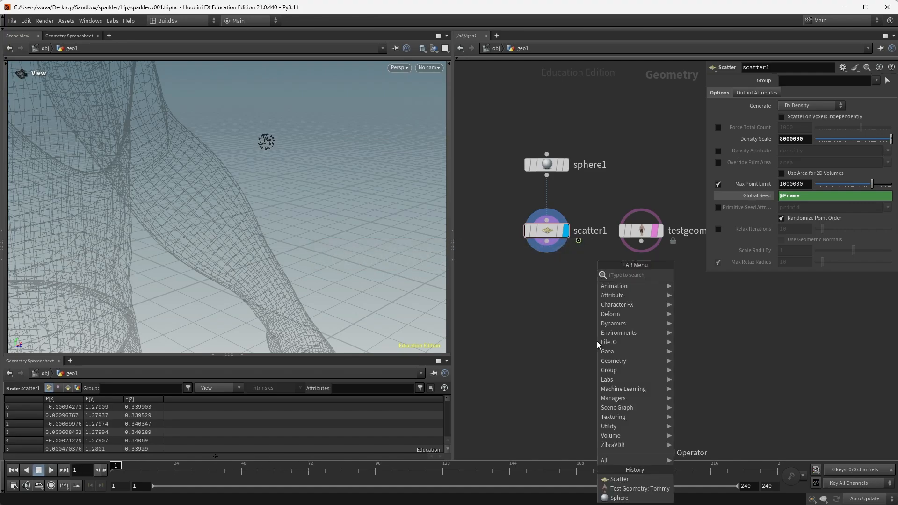
text(pop net)
key(Return)
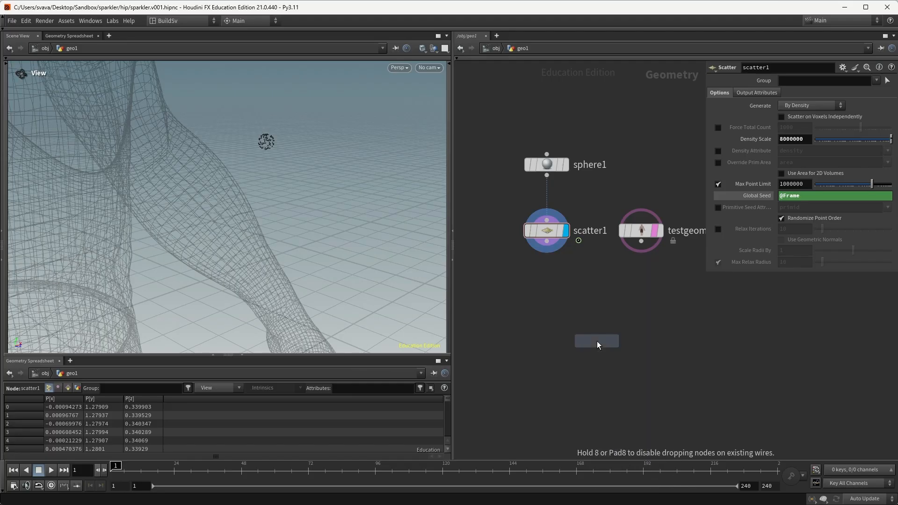
click(547, 333)
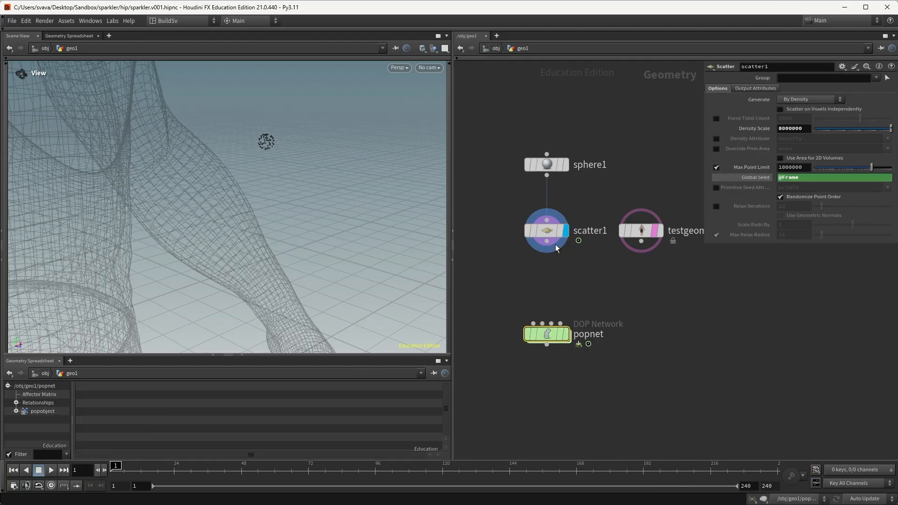
click(547, 242)
click(533, 323)
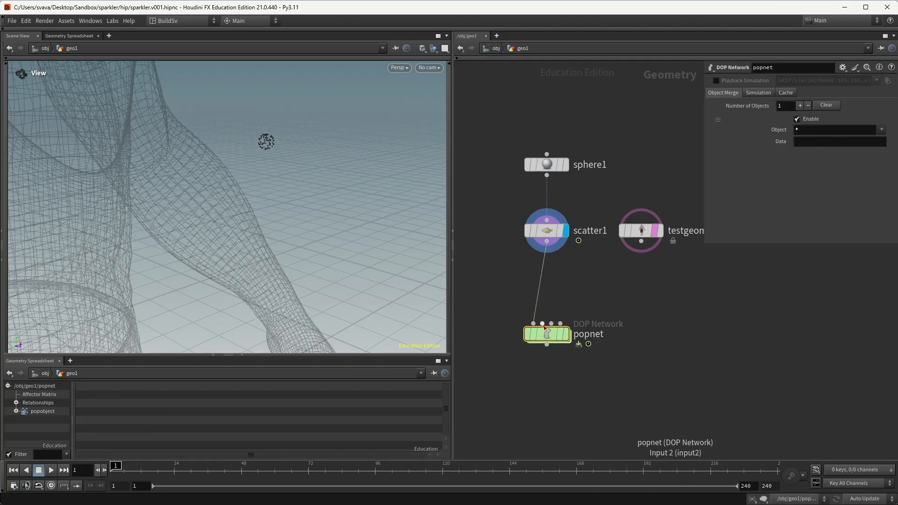
drag(540, 327, 541, 343)
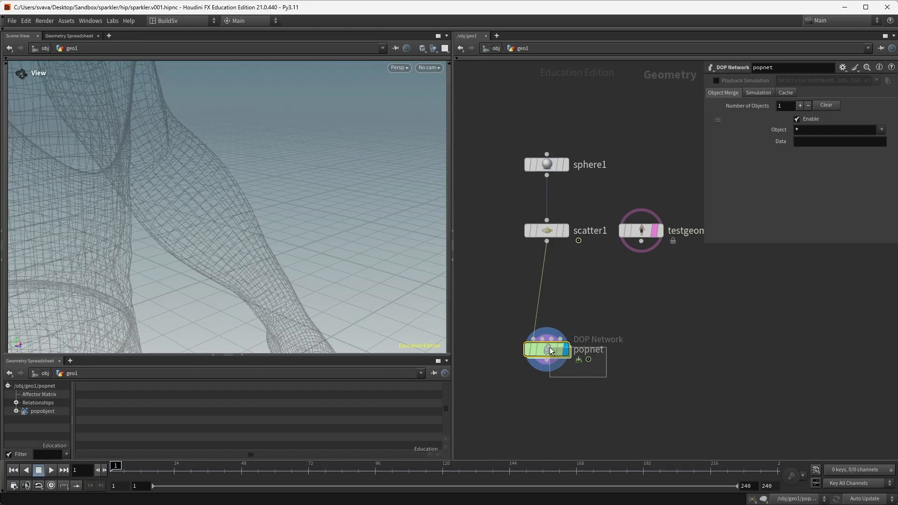
Step: Set the POP Source's Emission Type to All Points
double_click(548, 349)
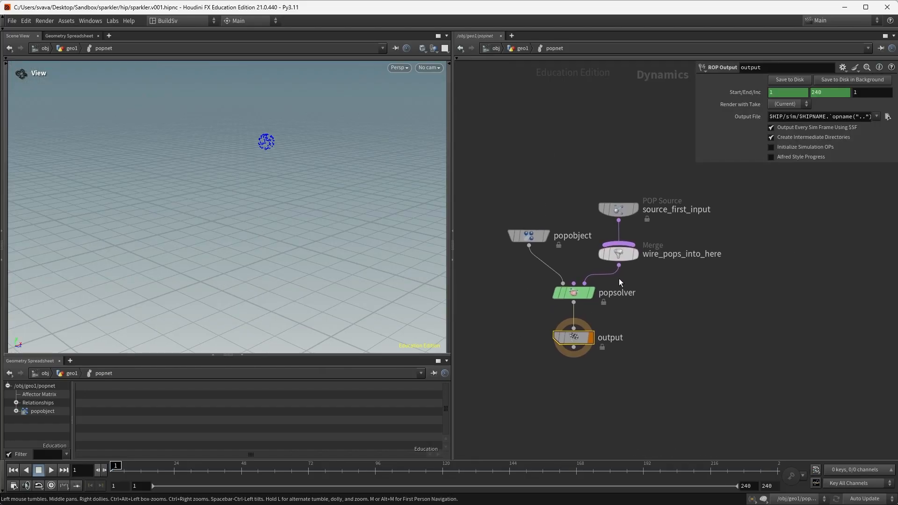
click(623, 206)
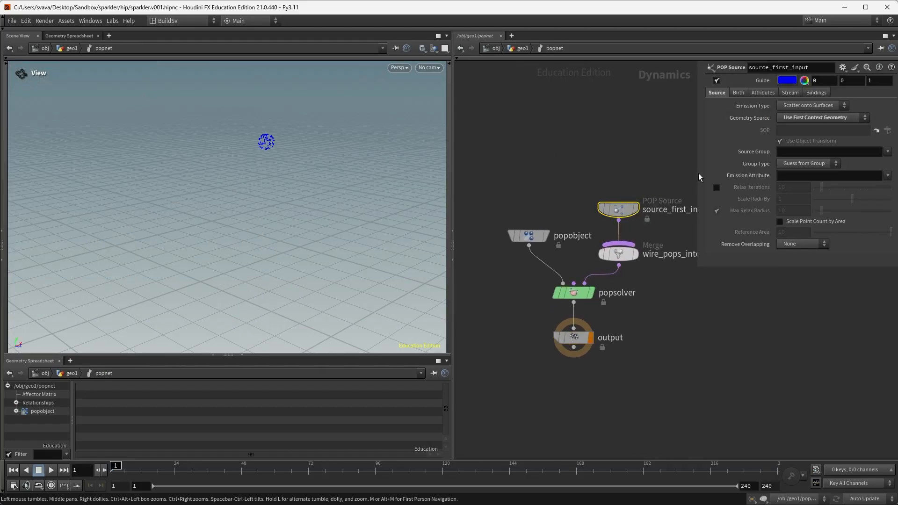
click(793, 107)
click(796, 115)
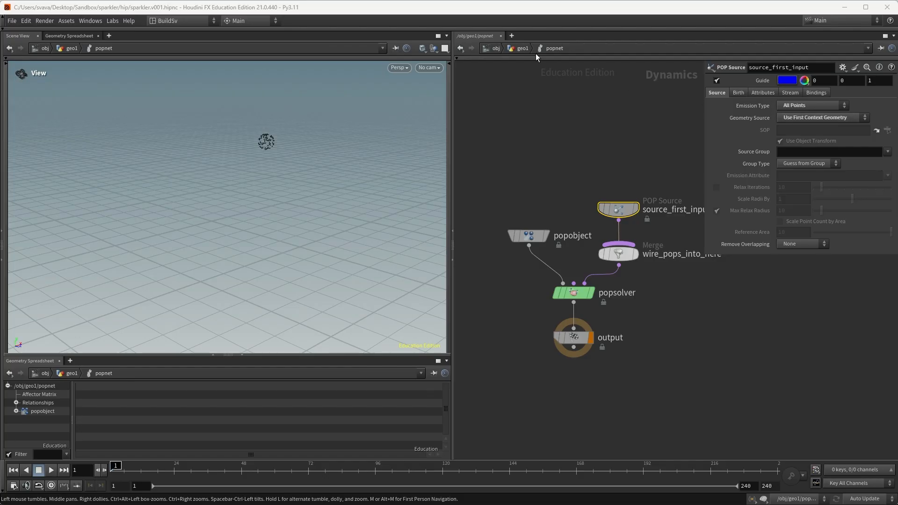
Step: Preview the particle simulation, review the source's attribute settings, and return to geo1
click(524, 49)
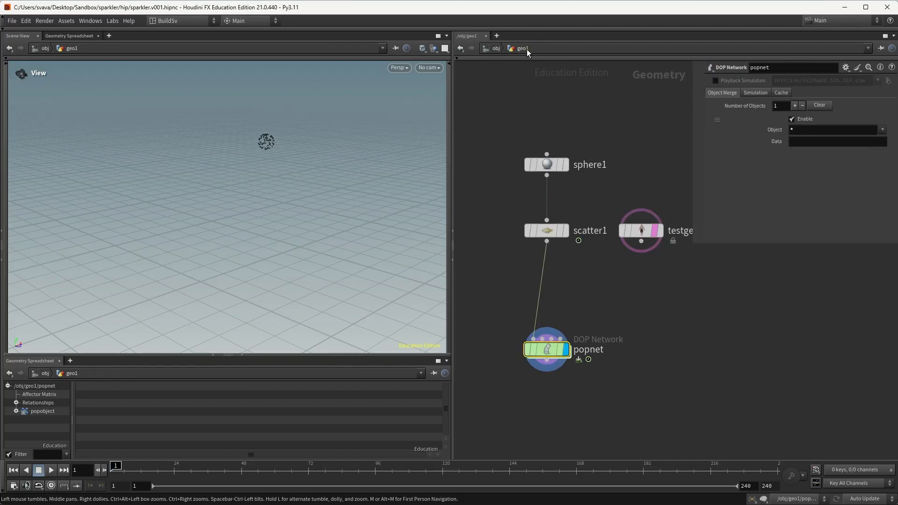
double_click(552, 350)
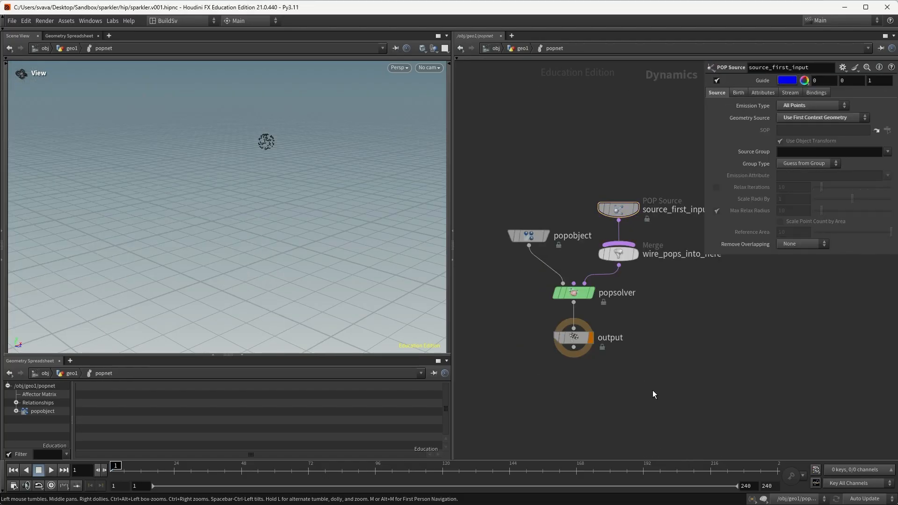
key(Up)
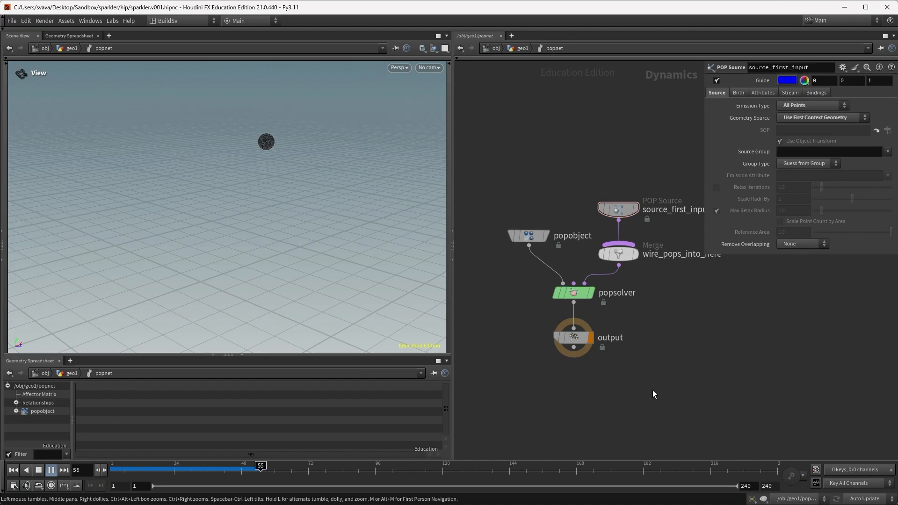
key(ctrl+Up)
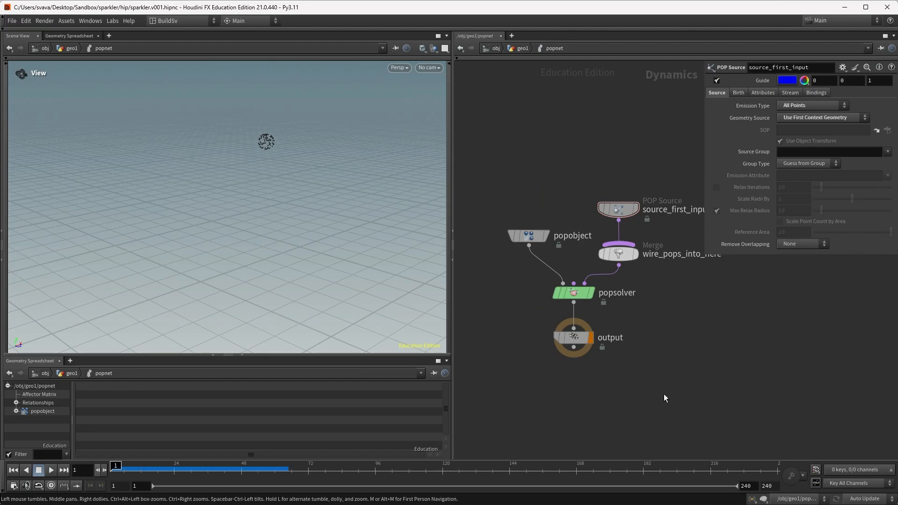
click(762, 92)
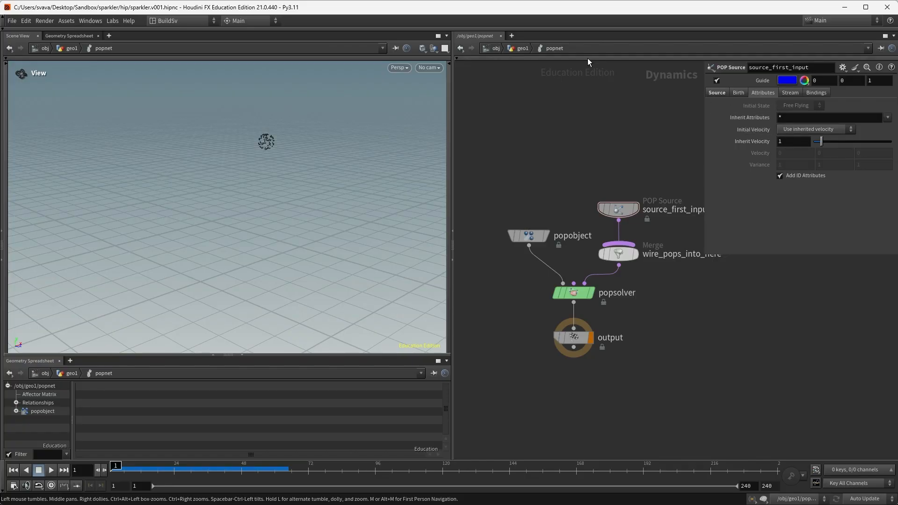
click(523, 49)
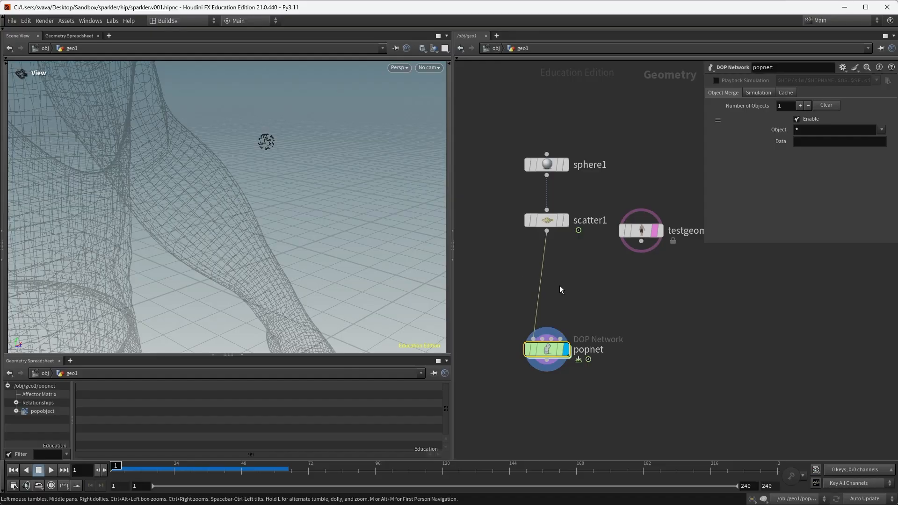
Step: Insert an Attribute Adjust Vector node on the scatter1–popnet wire
key(Tab)
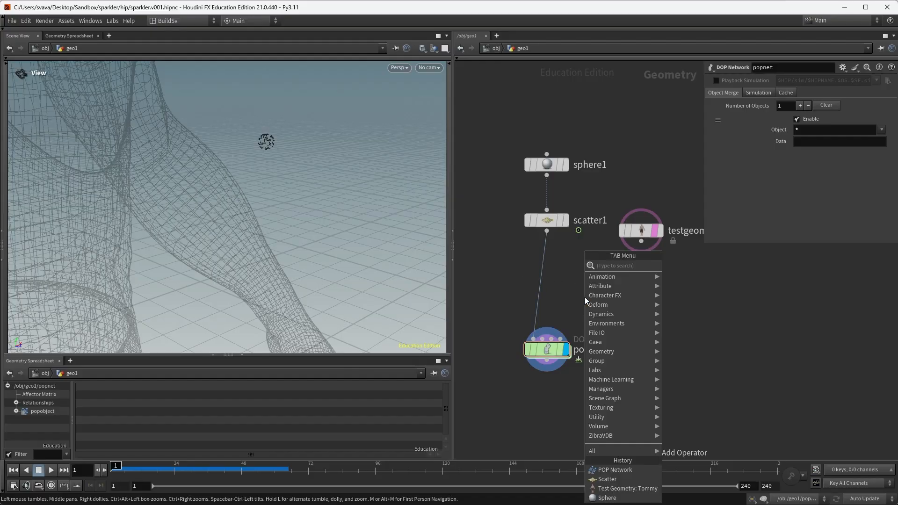
text(att adve)
key(Return)
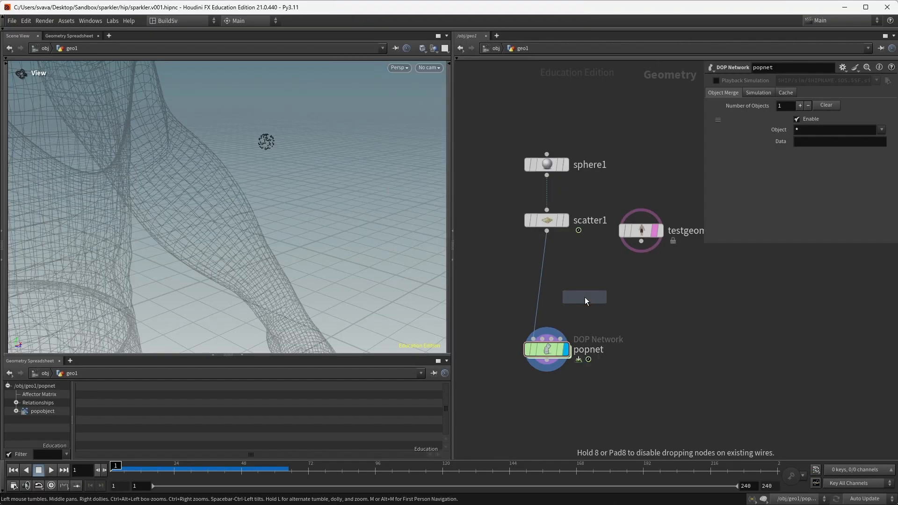
click(546, 285)
mouse_move(546, 285)
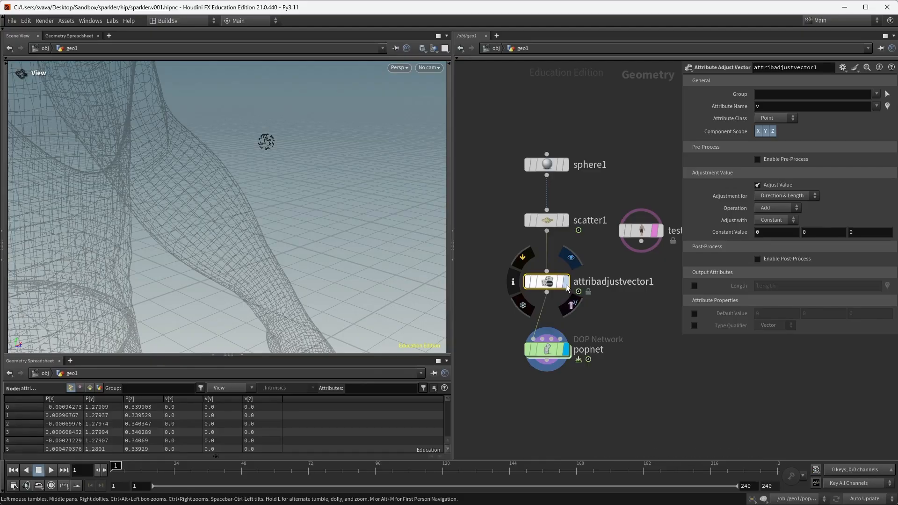
click(513, 282)
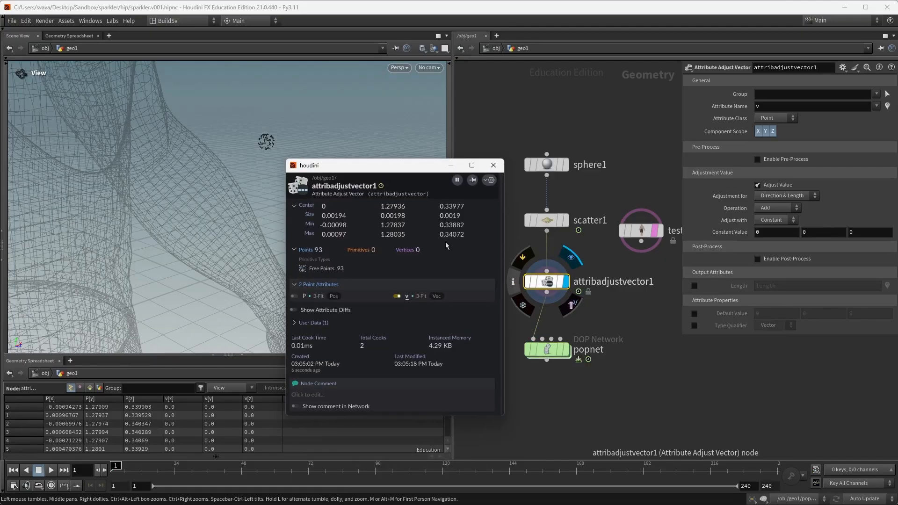
click(493, 166)
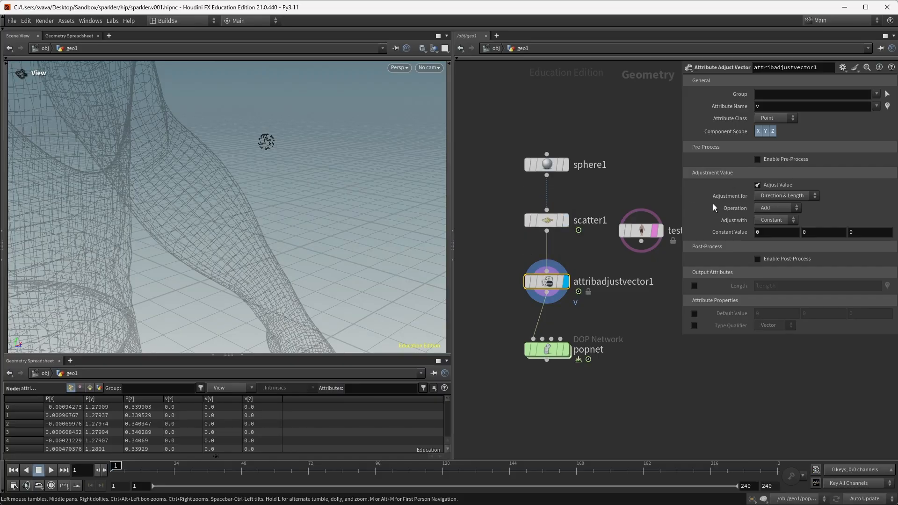
Step: Adjust v with Noise using Element Size 0.002, matching the sphere's scale
click(763, 221)
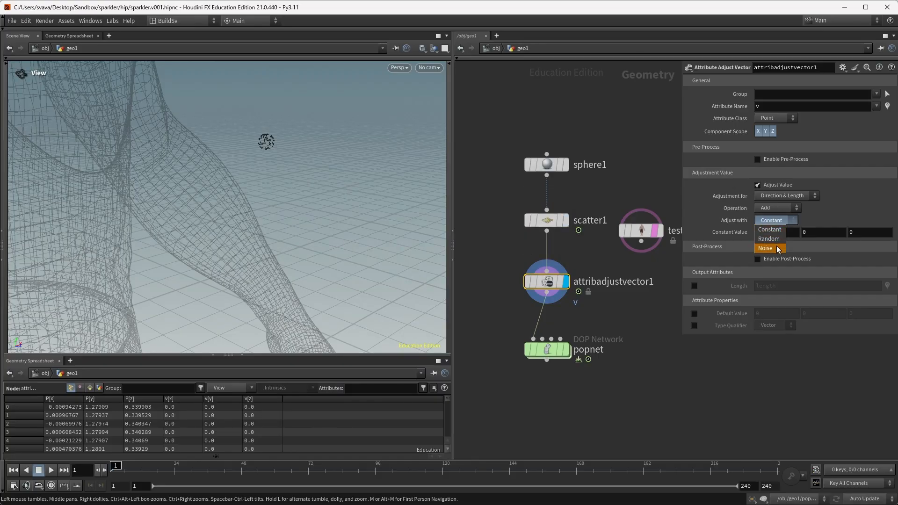
click(779, 248)
click(546, 164)
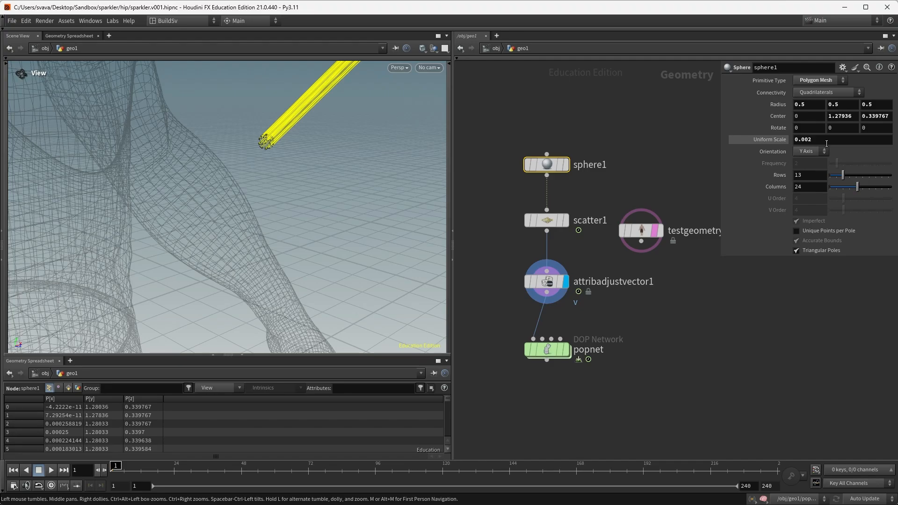
click(546, 282)
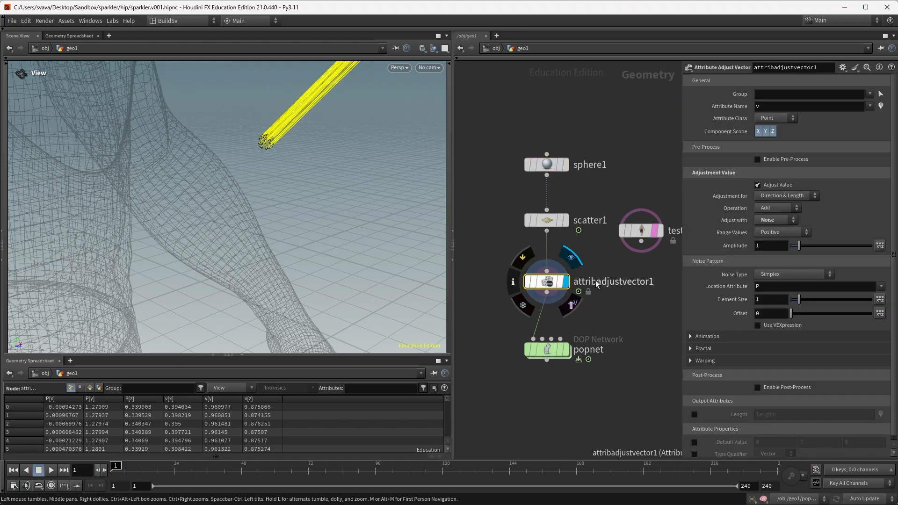
click(766, 301)
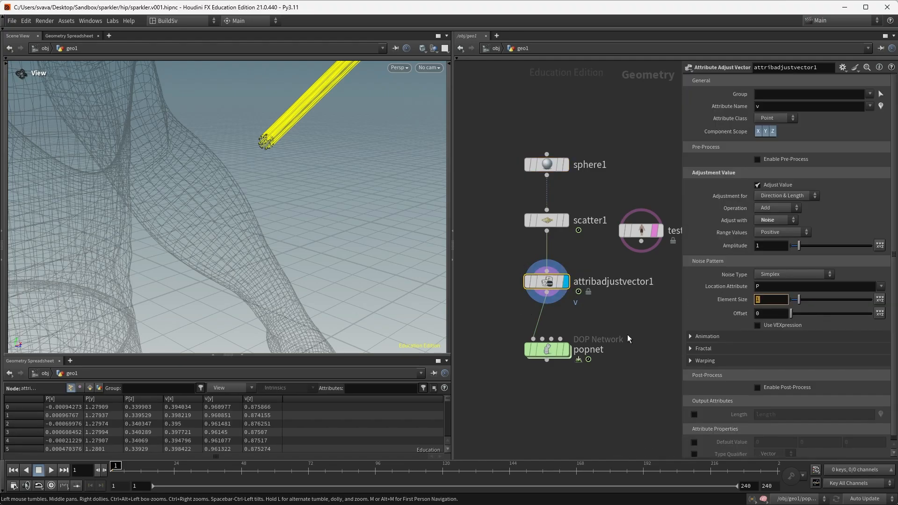
text(0.002)
key(Return)
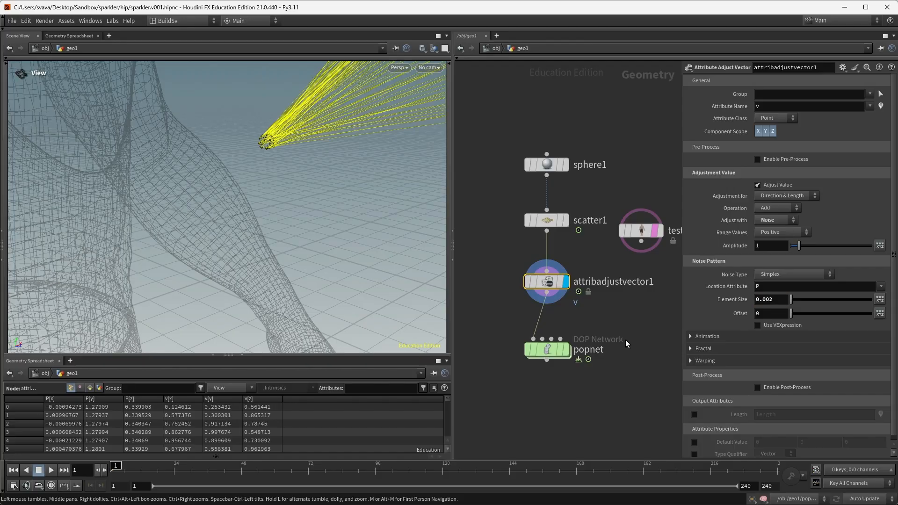
click(783, 234)
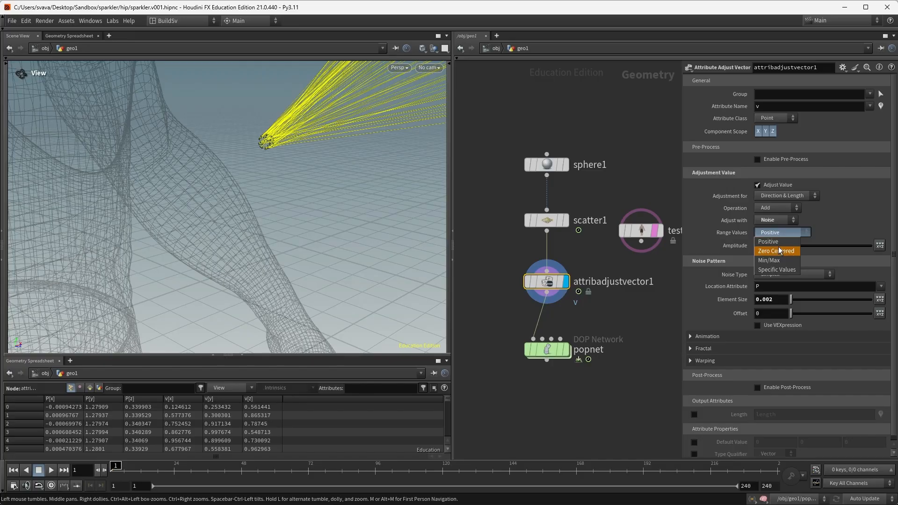
Step: Make the velocity noise zero-centered and animated, then play to preview the sparks
click(781, 251)
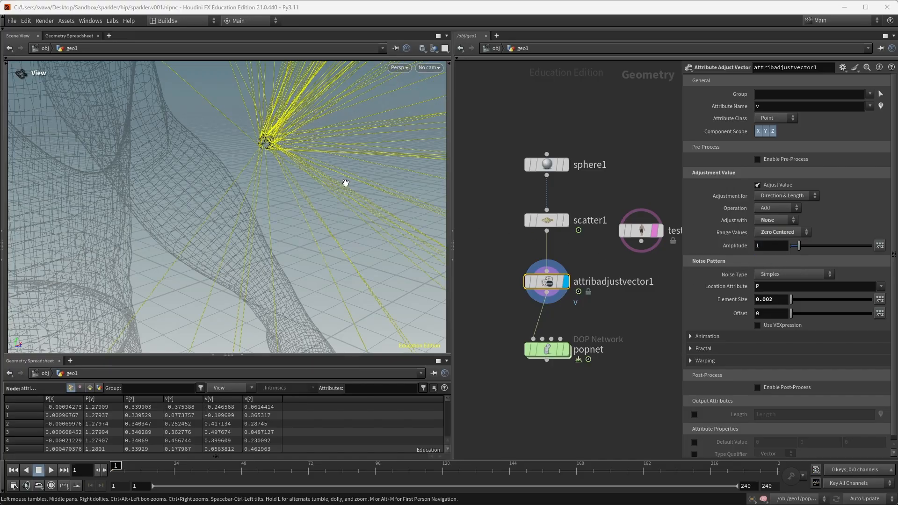
drag(346, 183, 265, 233)
scroll(279, 186, down, 5)
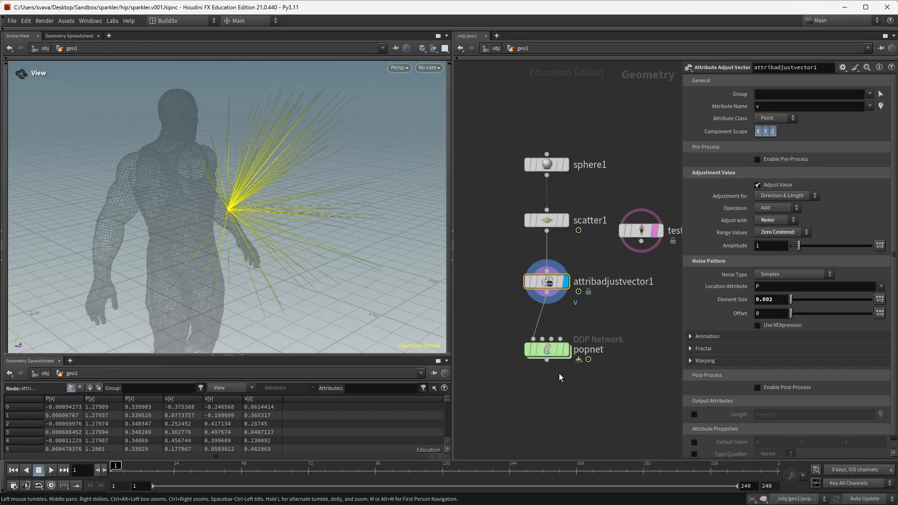
click(691, 337)
click(757, 349)
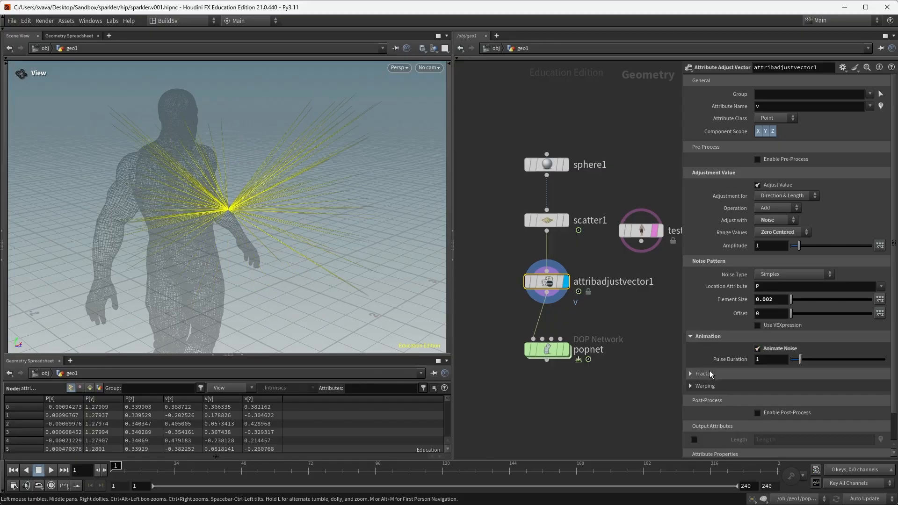
click(635, 425)
key(Up)
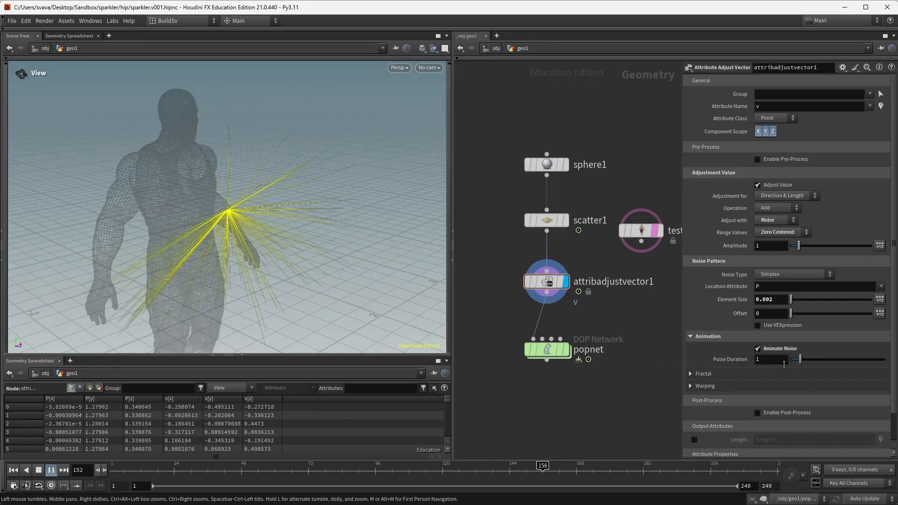
Step: Shorten the noise Pulse Duration to 0.2, then 0.1, and stop playback
drag(773, 361, 673, 367)
text(0.2)
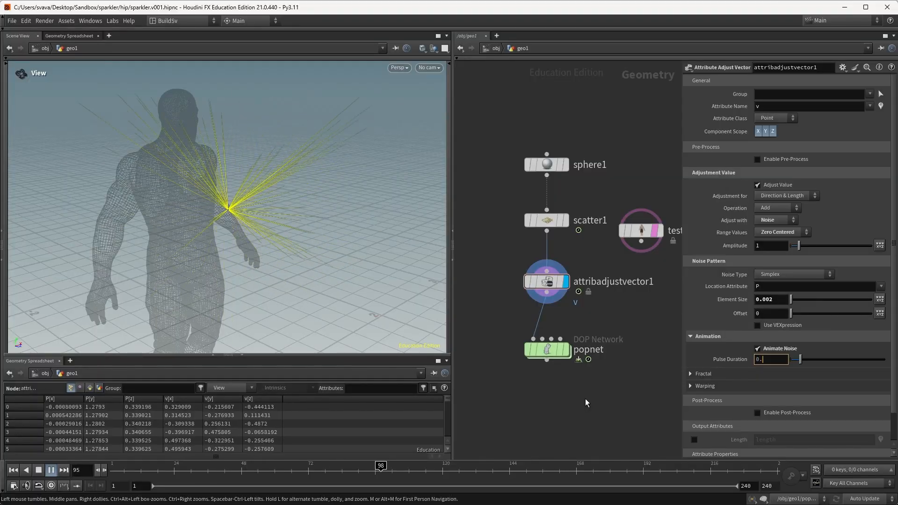
key(Return)
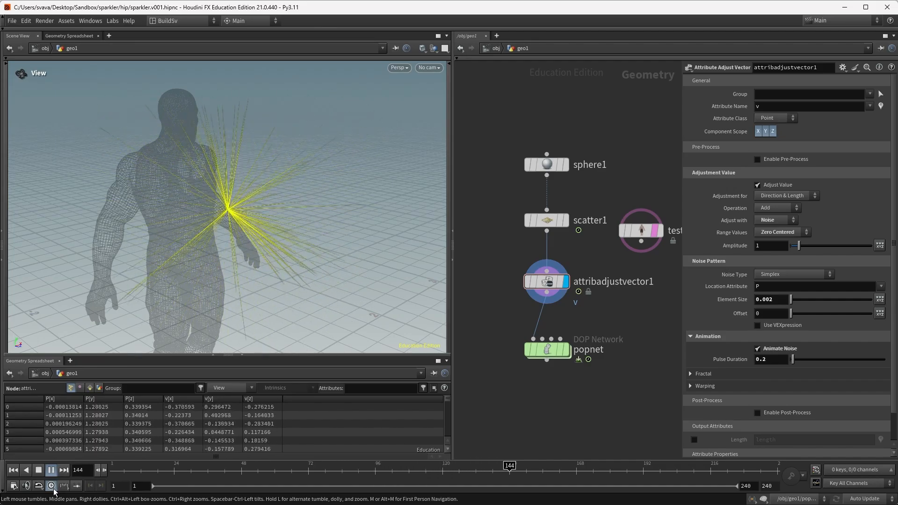
click(766, 360)
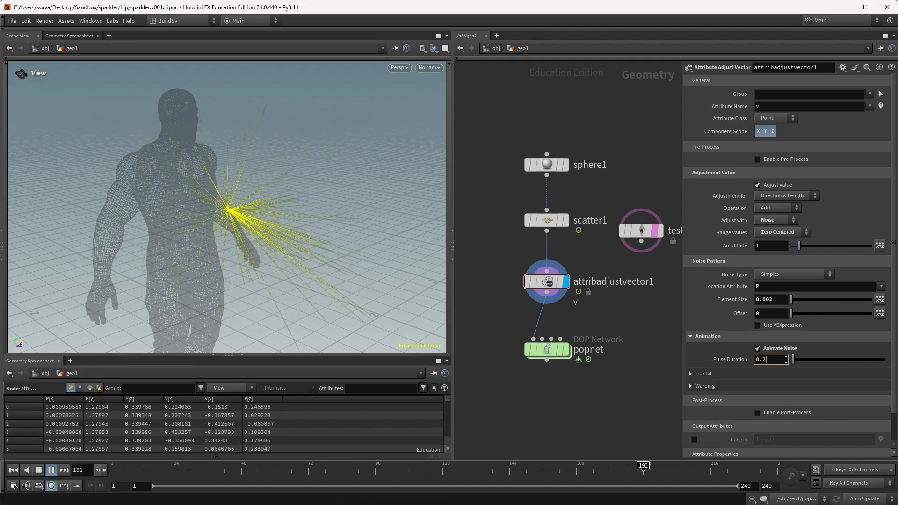
key(BackSpace)
text(1)
key(Return)
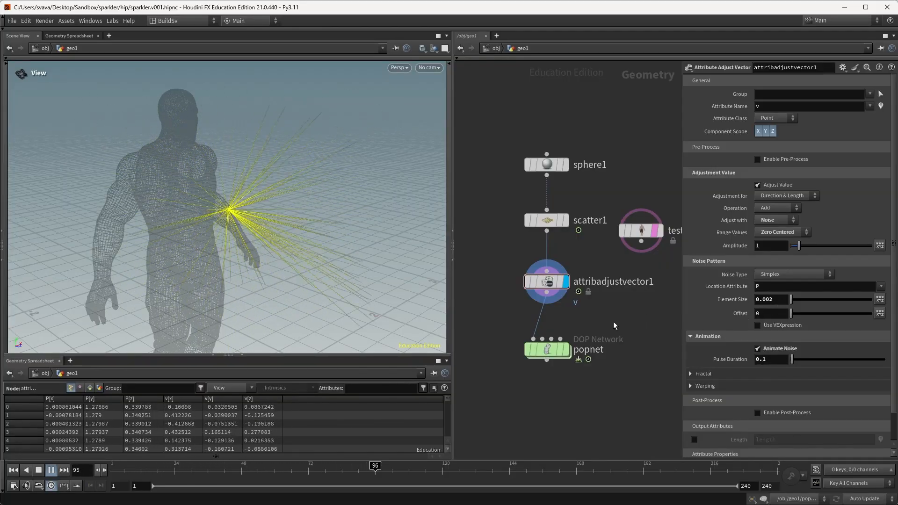
key(ctrl+Up)
Step: Display the popnet simulation with velocity lines hidden and preview it
drag(546, 352, 546, 357)
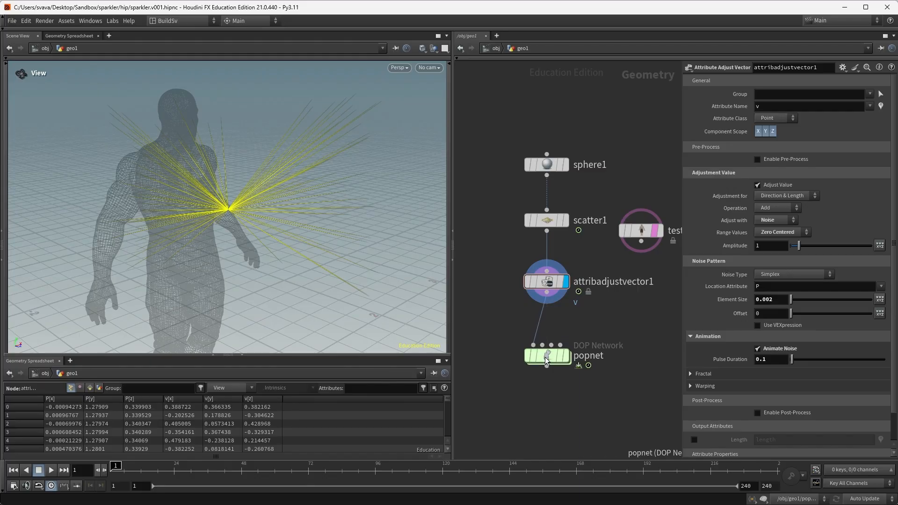
click(566, 357)
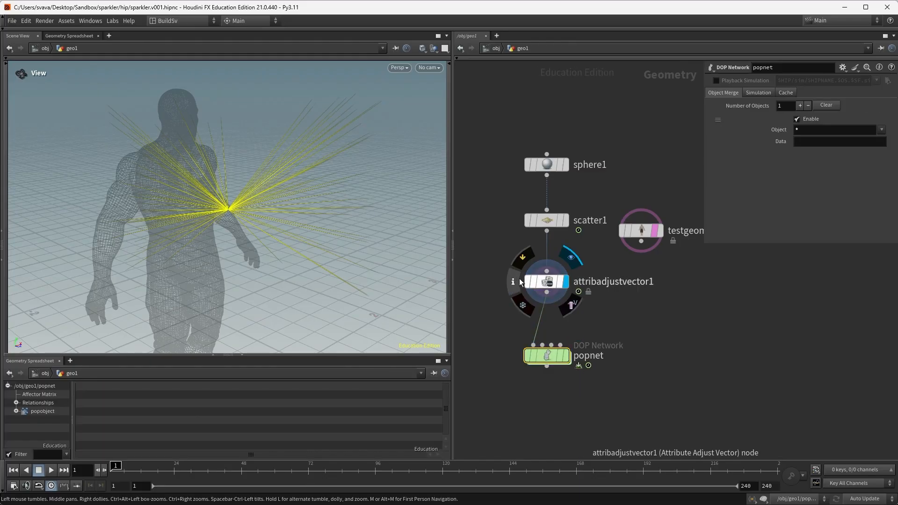
click(513, 281)
click(397, 300)
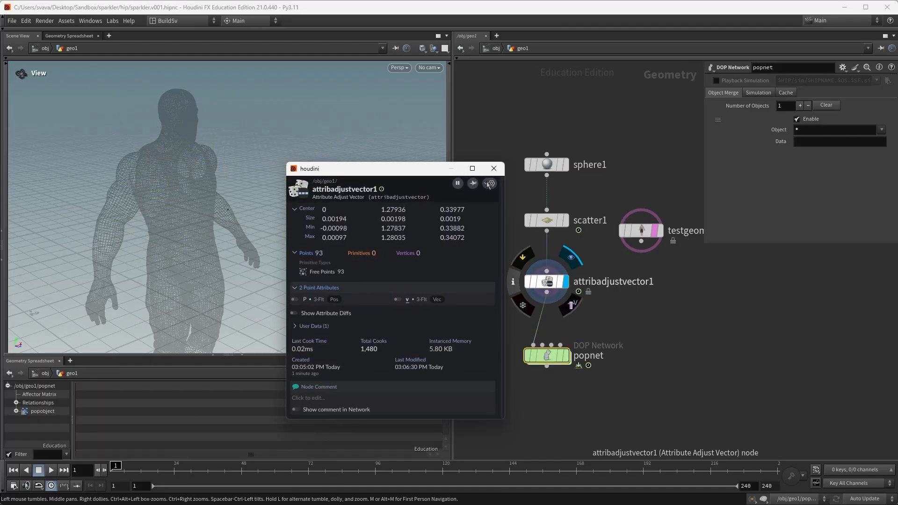
click(494, 169)
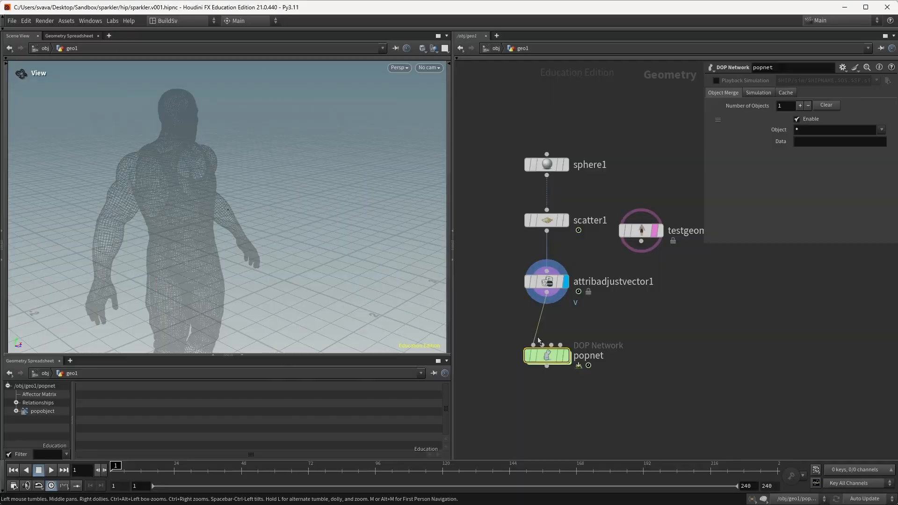
click(567, 356)
key(Up)
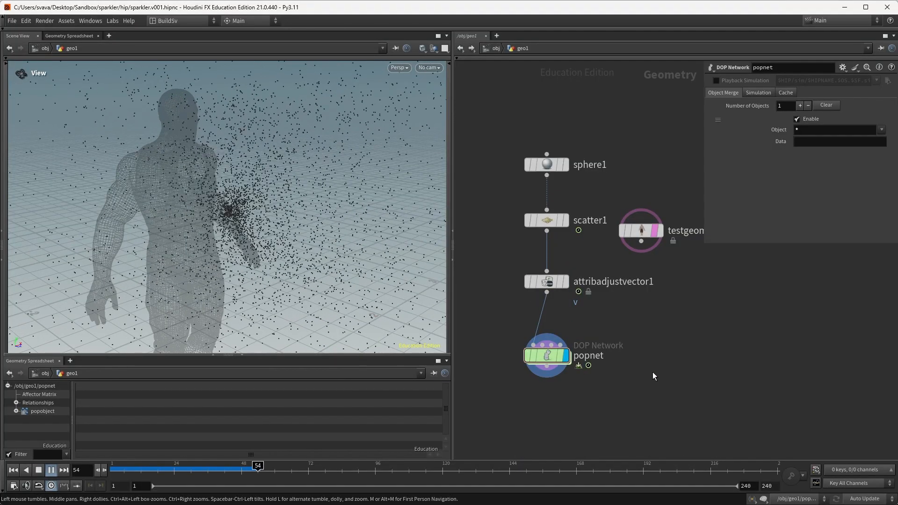
key(ctrl+Up)
Step: Give the POP Source particles a Life Expectancy of 0.1 and move the output node lower
double_click(546, 355)
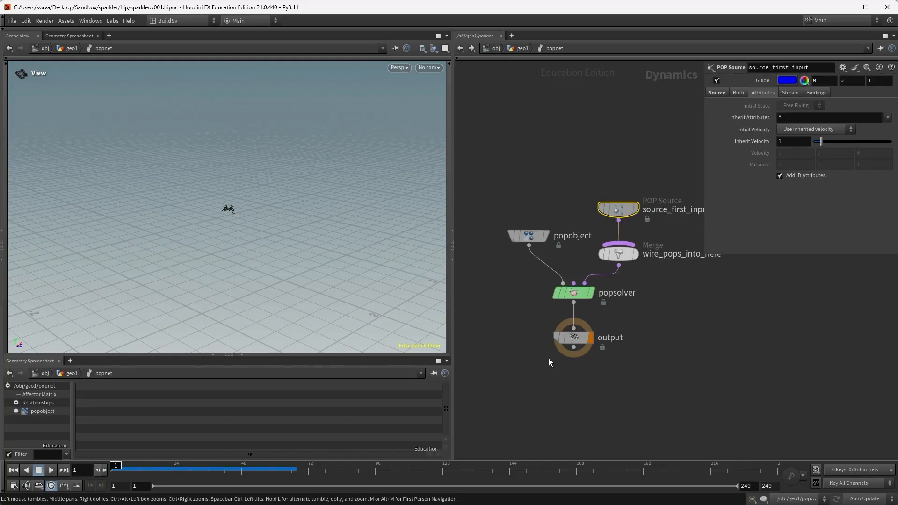
middle_drag(684, 372, 657, 372)
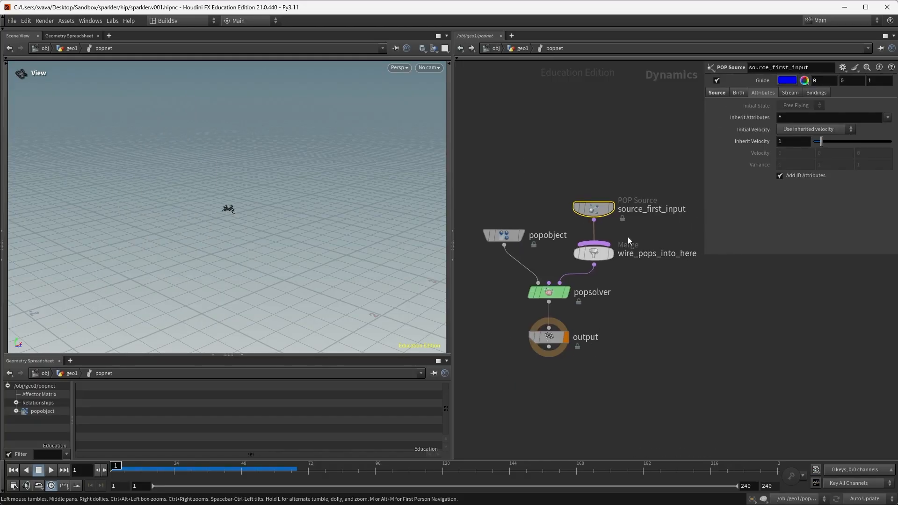
click(740, 93)
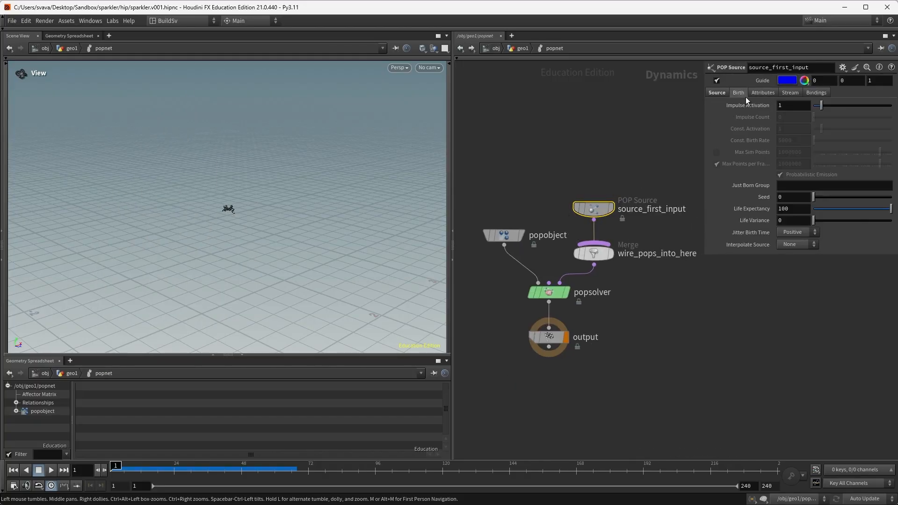
click(790, 208)
key(Return)
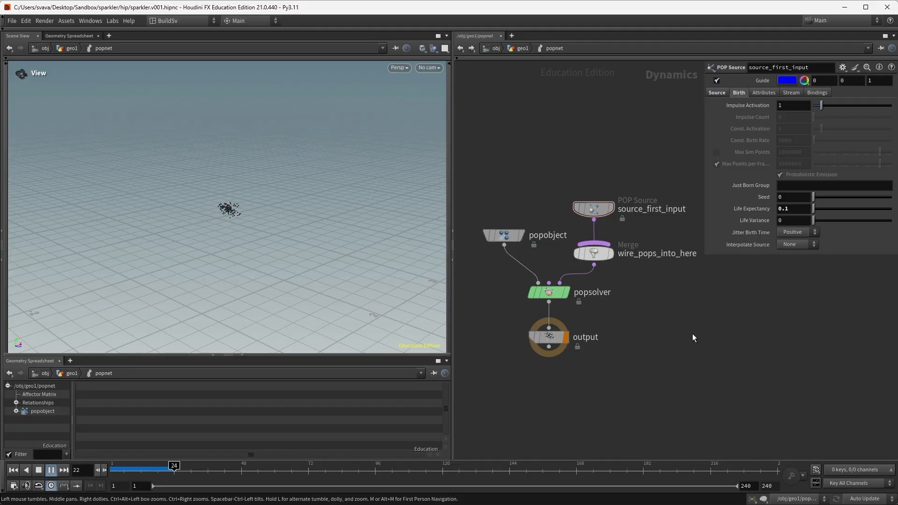
drag(560, 338, 559, 401)
middle_drag(574, 336, 628, 344)
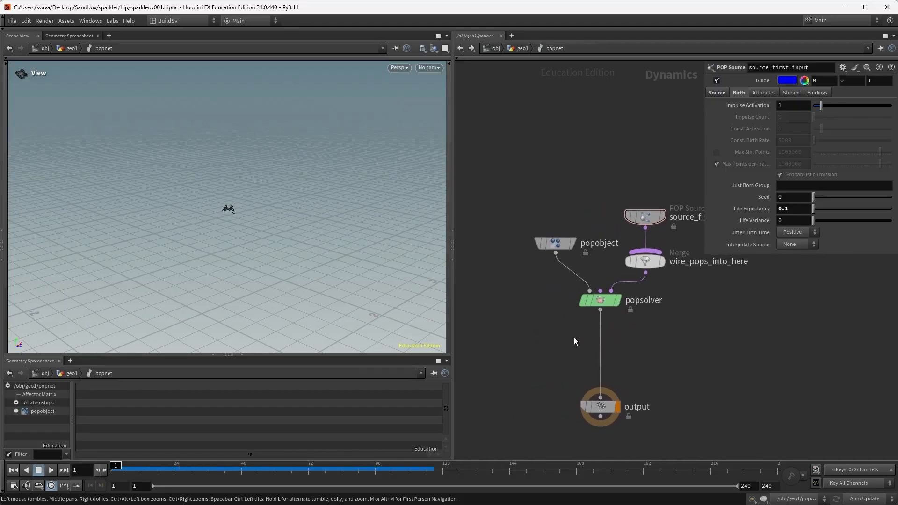
Step: Insert a Gravity Force (0, -9.80665, 0) before output, play it, and save sparkler.v001.hipnc
key(Tab)
text(grav)
key(Return)
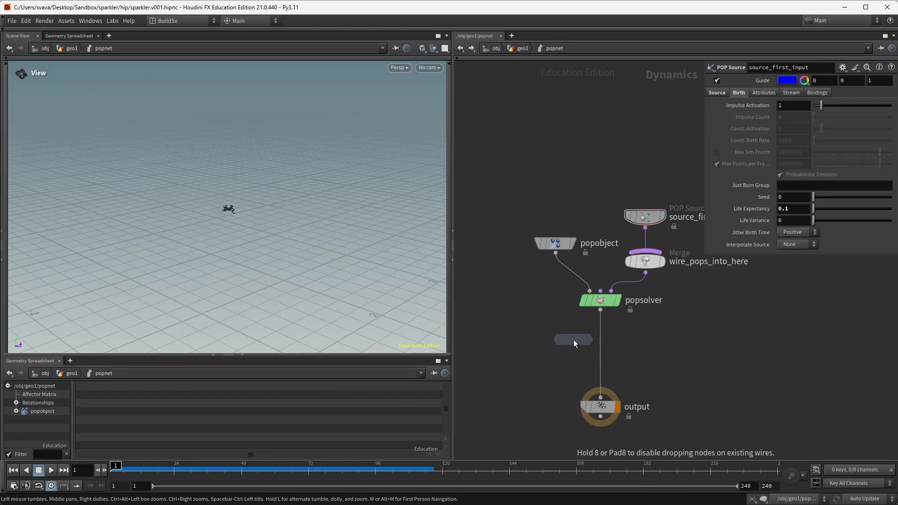
click(602, 359)
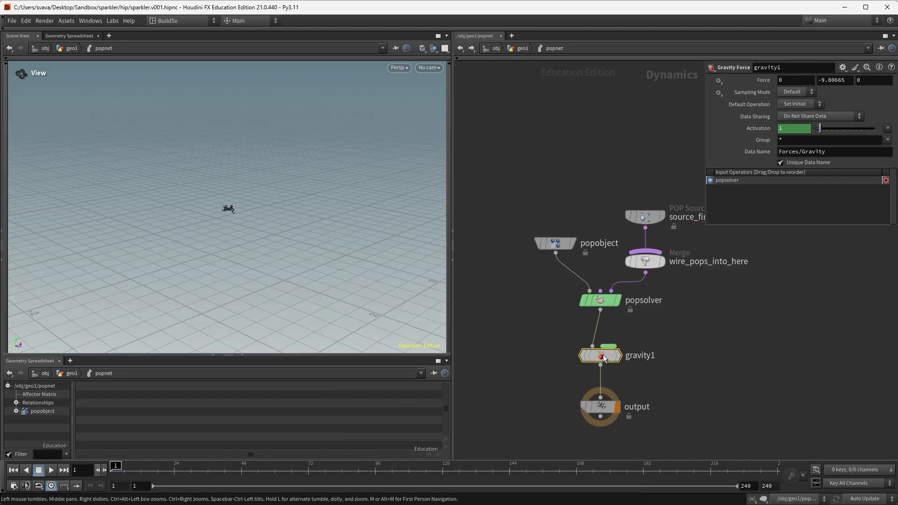
click(736, 363)
key(Up)
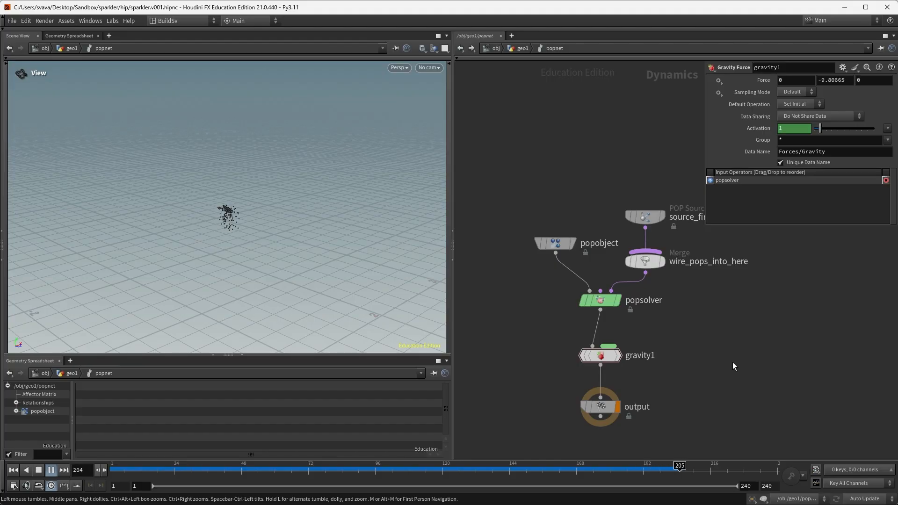
key(ctrl+s)
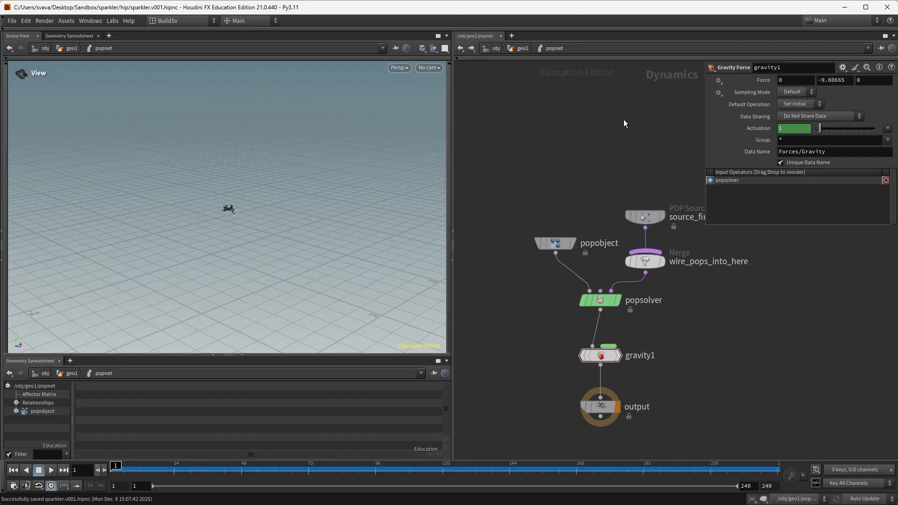
Step: Return to the geo1 network and check popnet's info summary
click(523, 46)
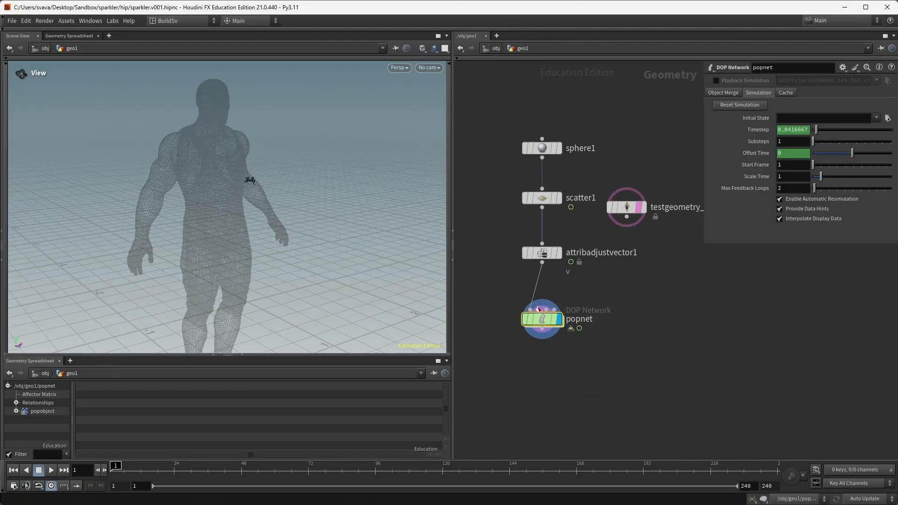
middle_drag(573, 376, 575, 323)
click(517, 265)
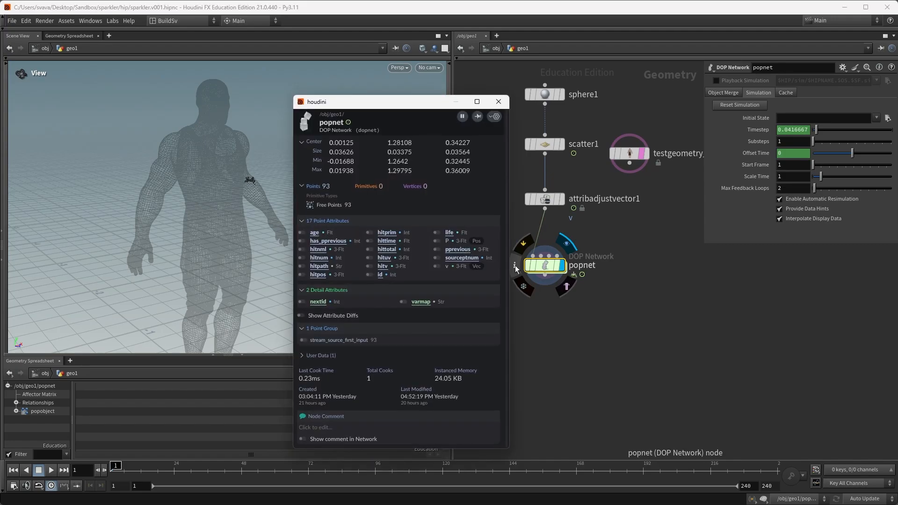
click(493, 100)
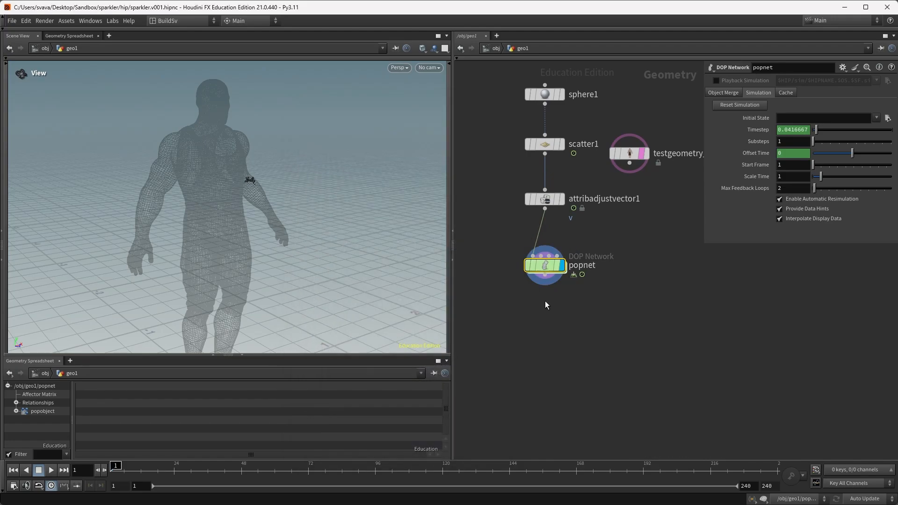
Step: Add an Attribute Delete node below popnet, wired to its output and displayed
key(Tab)
text(att)
key(Return)
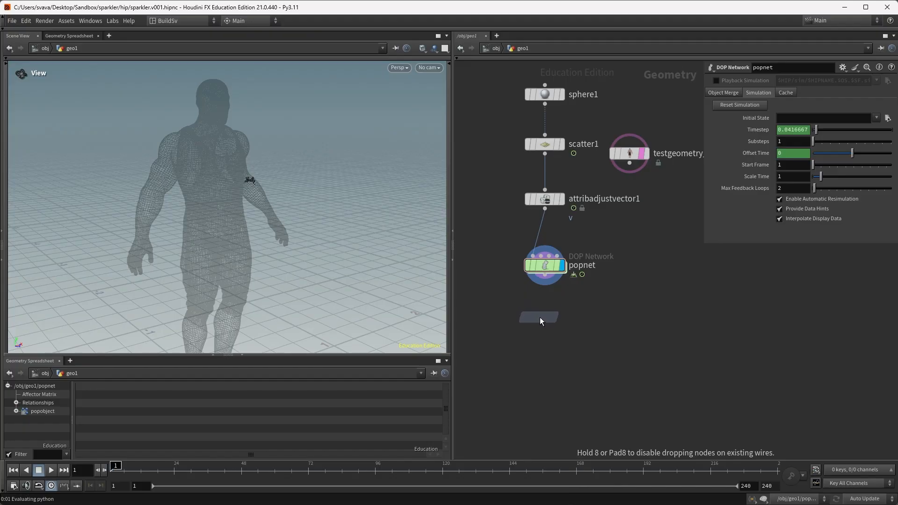
click(539, 318)
click(545, 276)
click(537, 312)
click(563, 322)
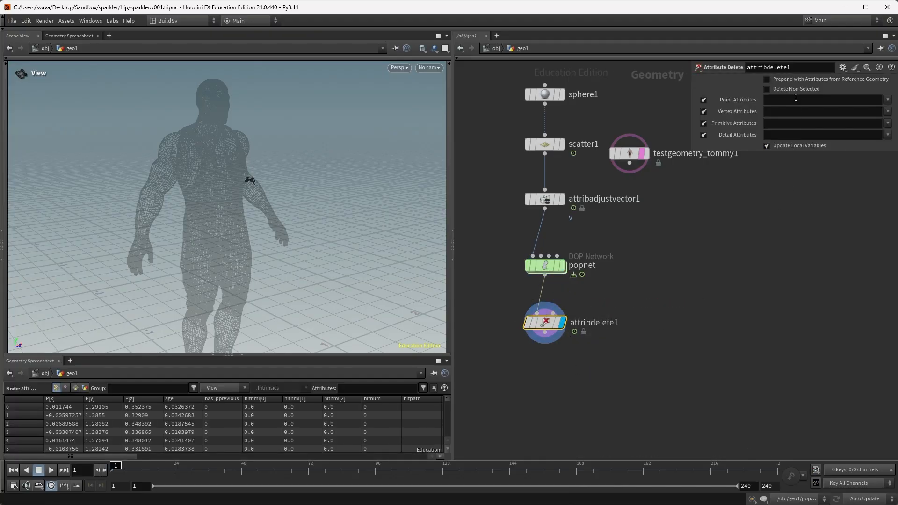
Step: Set attribdelete1 to Delete Non Selected, keeping only the P and id point attributes
click(776, 89)
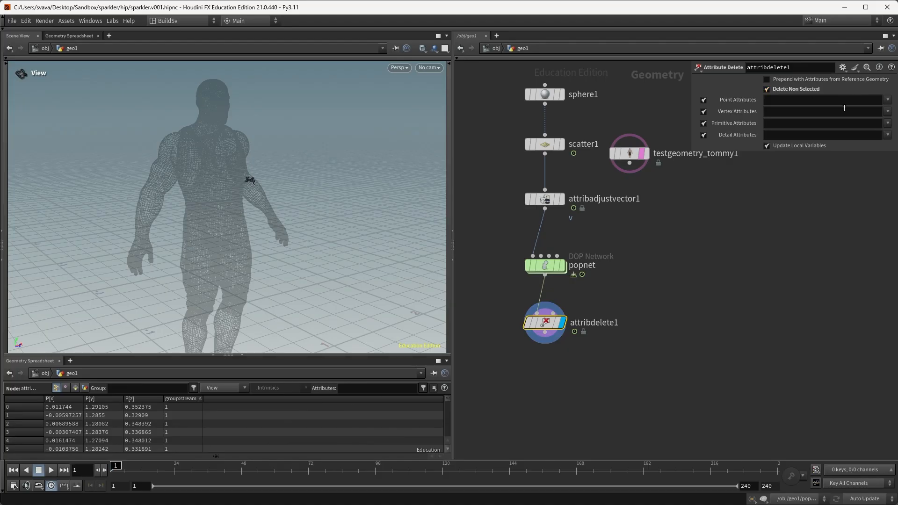
click(887, 100)
click(882, 111)
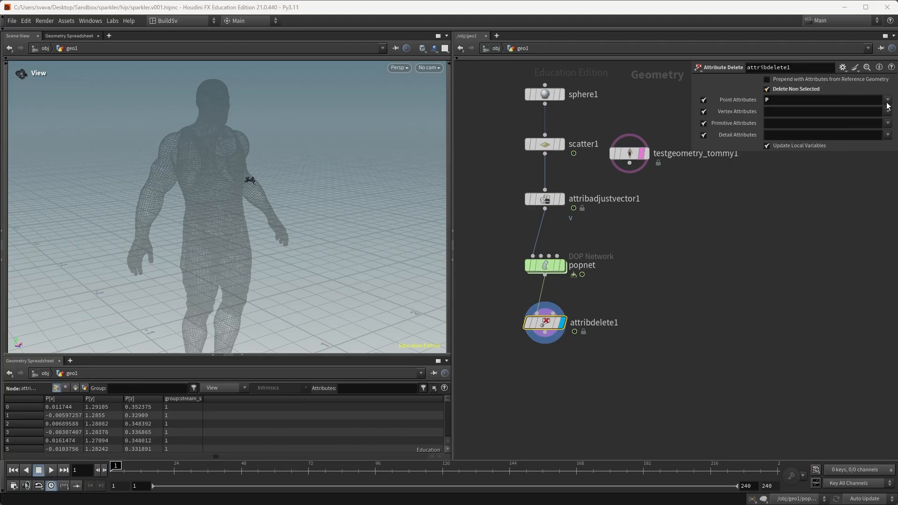
click(888, 101)
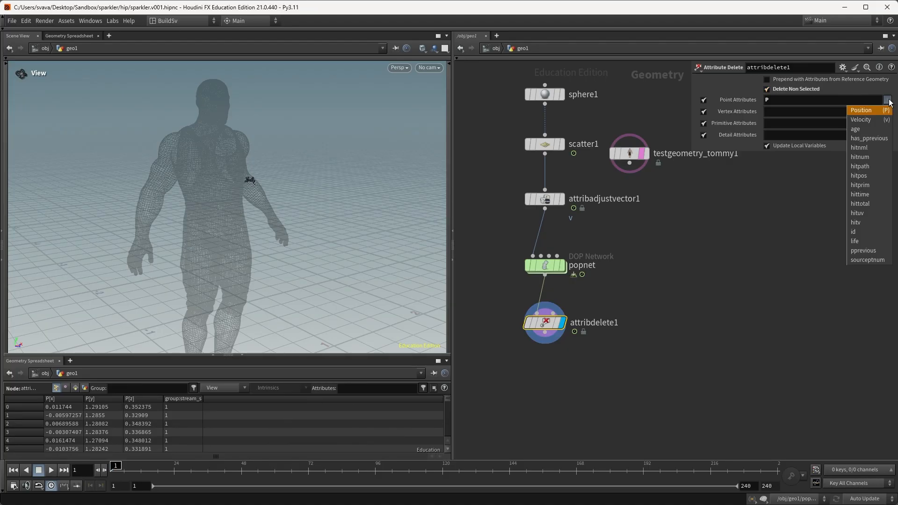
click(869, 232)
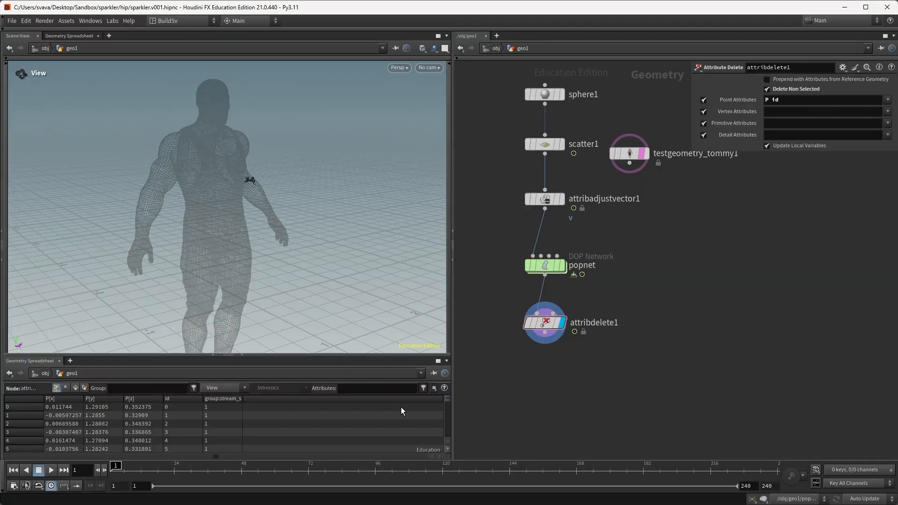
Step: Advance to frame 24 to inspect the particles and make room below attribdelete1
mouse_move(115, 466)
mouse_down()
mouse_move(196, 467)
mouse_move(176, 467)
mouse_up()
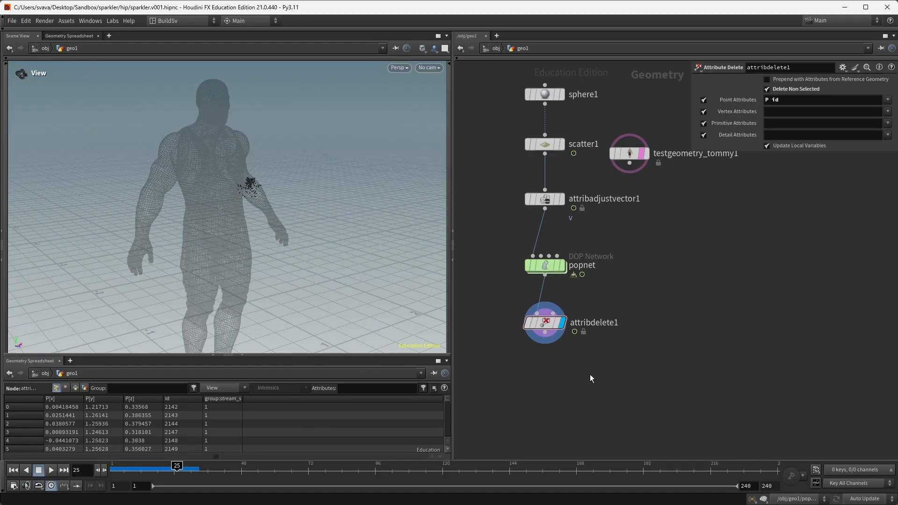
middle_drag(590, 375, 592, 335)
key(Tab)
Step: Place a trail1 node under attribdelete1, wired to its output and set as the display node
text(trail)
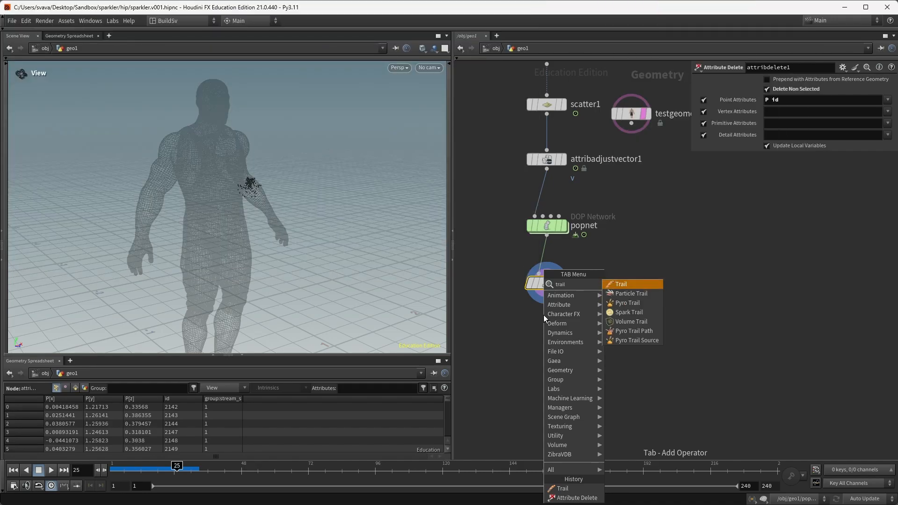
key(Return)
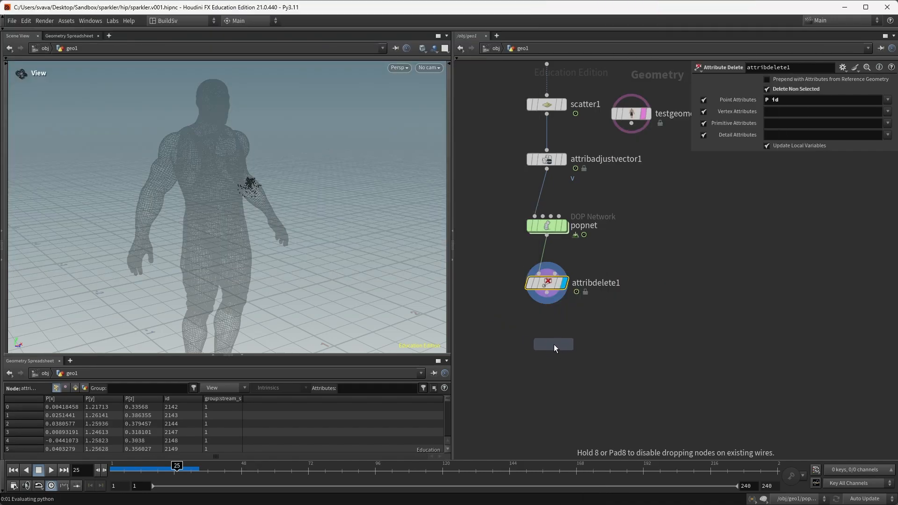
click(554, 344)
click(547, 293)
click(546, 330)
click(564, 339)
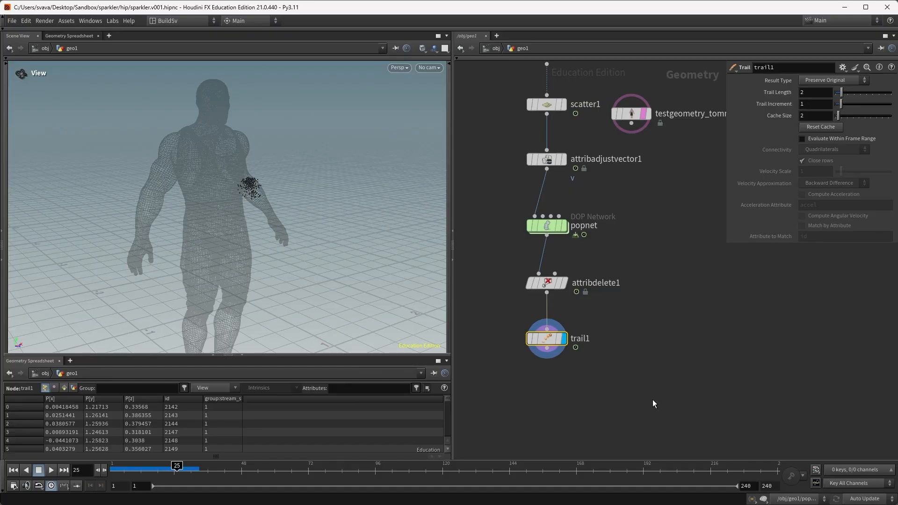
click(605, 392)
Step: Add an add1 node beneath trail1 and show its result in the viewport
key(Tab)
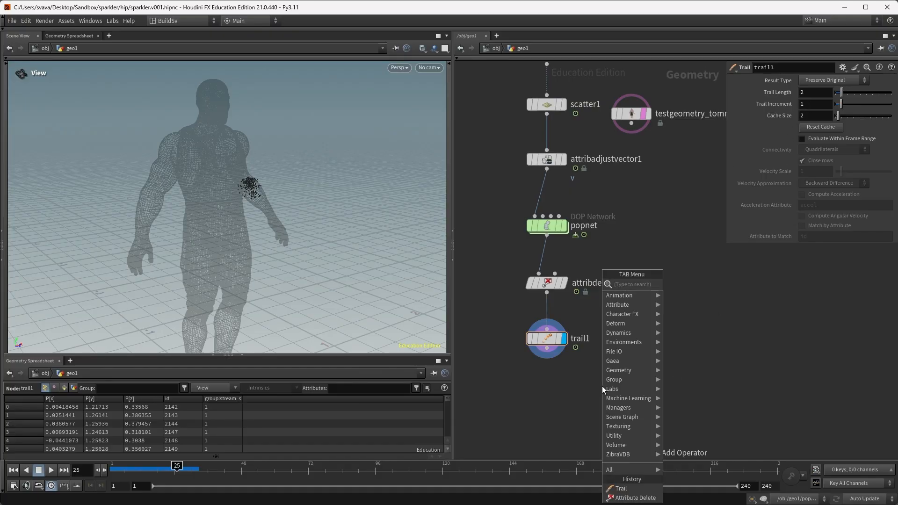
text(add)
key(Return)
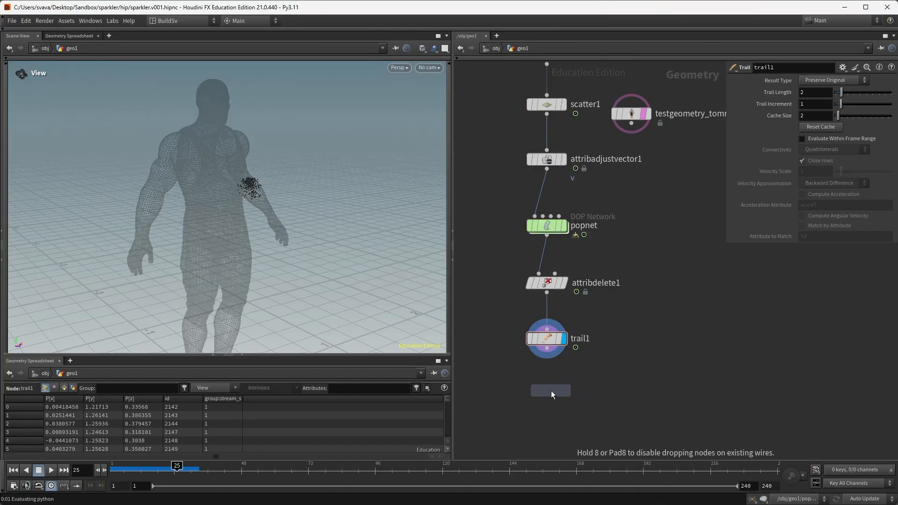
click(551, 391)
middle_drag(600, 384, 601, 358)
click(563, 364)
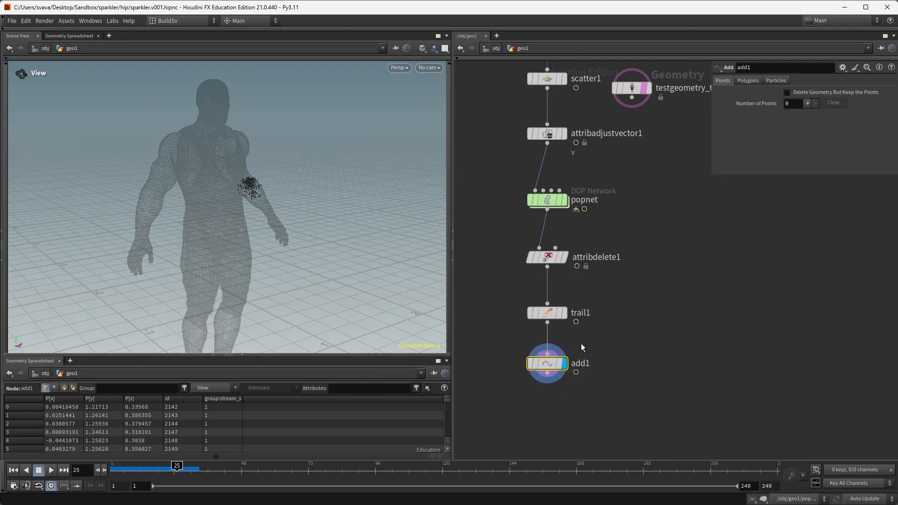
Step: Make add1 build polygons By Group, by attribute, with attribute name id
click(749, 81)
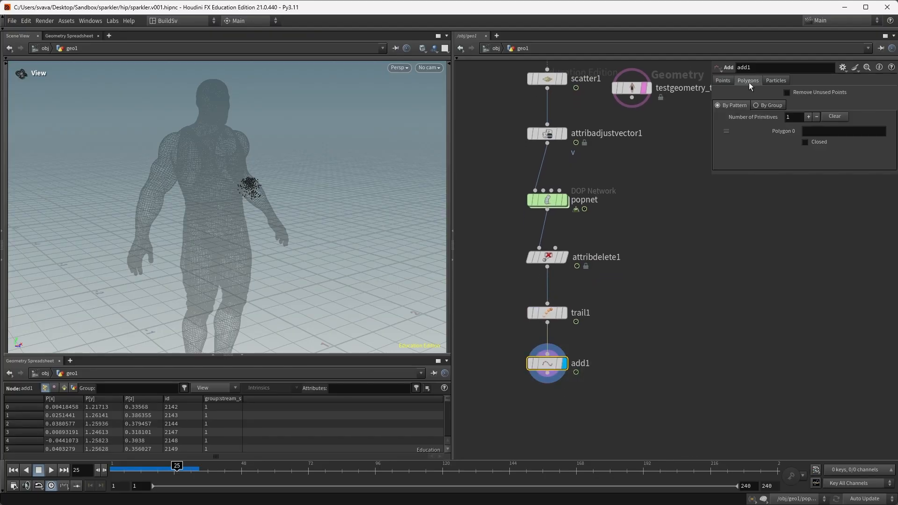
click(771, 106)
click(799, 133)
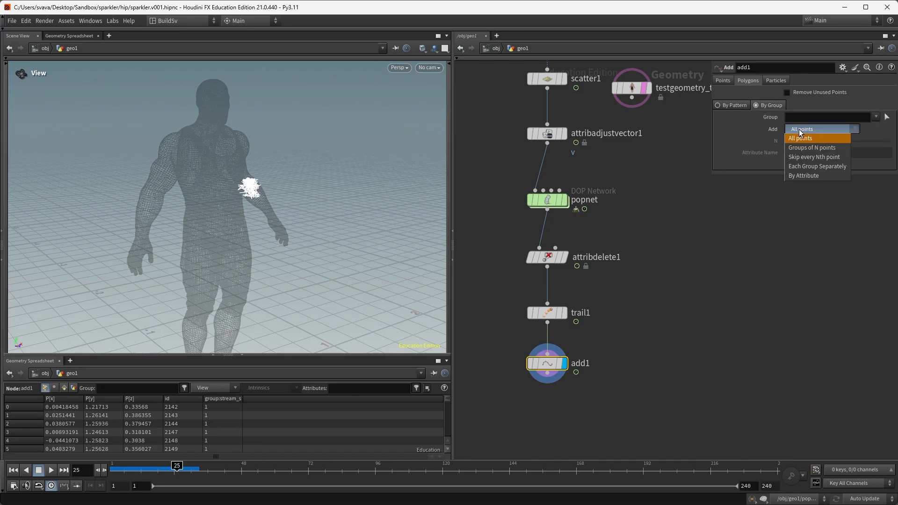
click(807, 175)
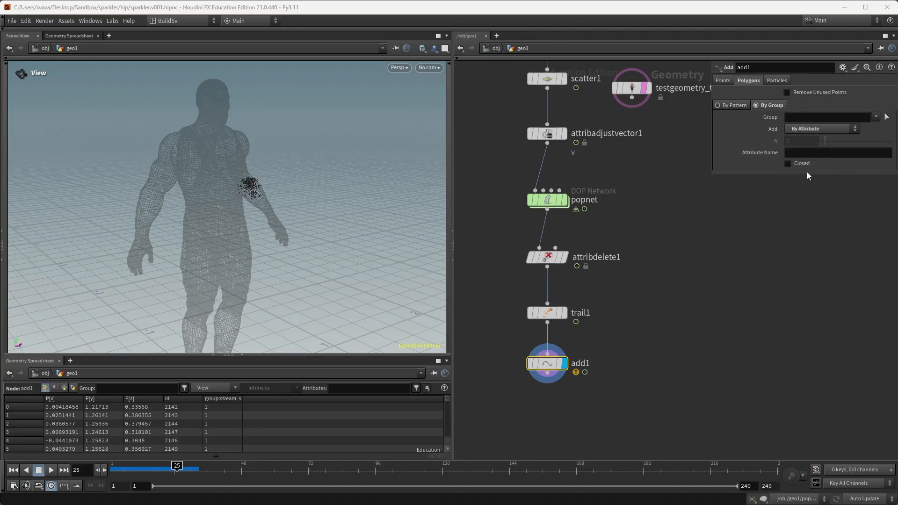
click(808, 153)
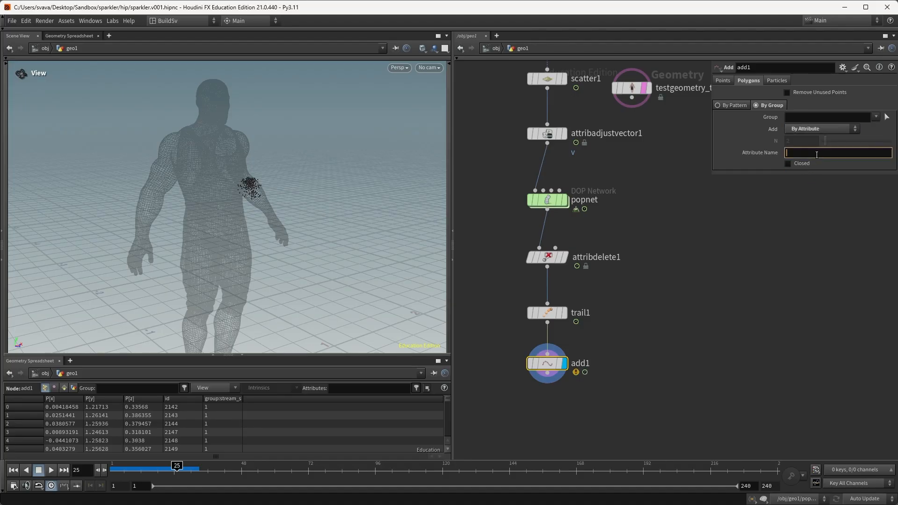
text(id)
key(Return)
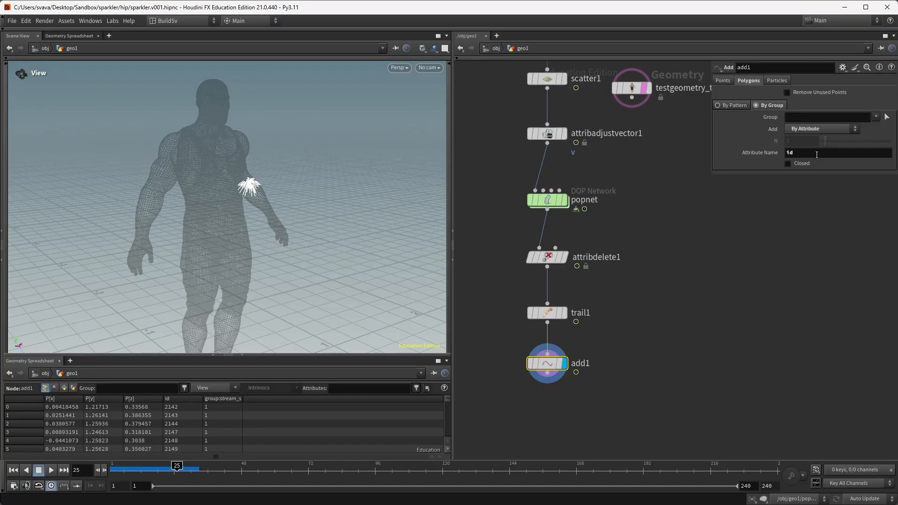
Step: Clear space below add1 and pick the next node to add after it
middle_drag(726, 320, 726, 303)
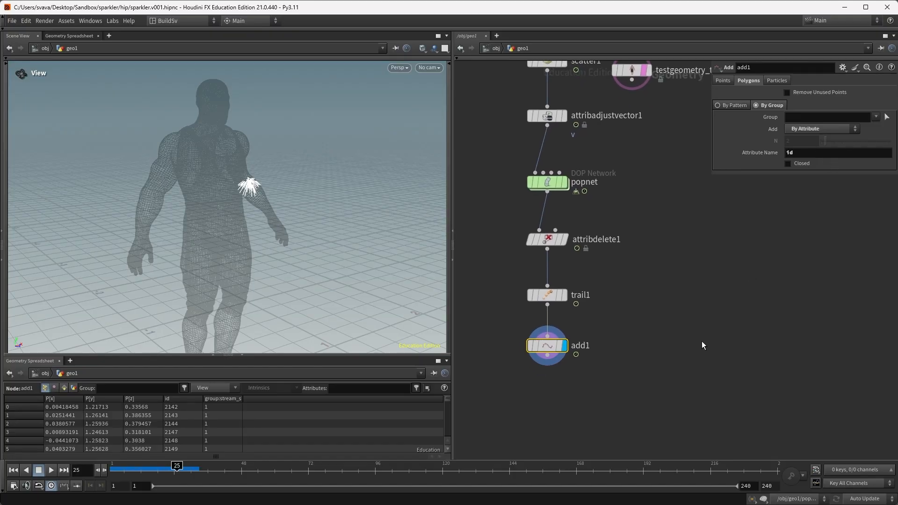
click(693, 349)
key(Tab)
text(res)
key(Return)
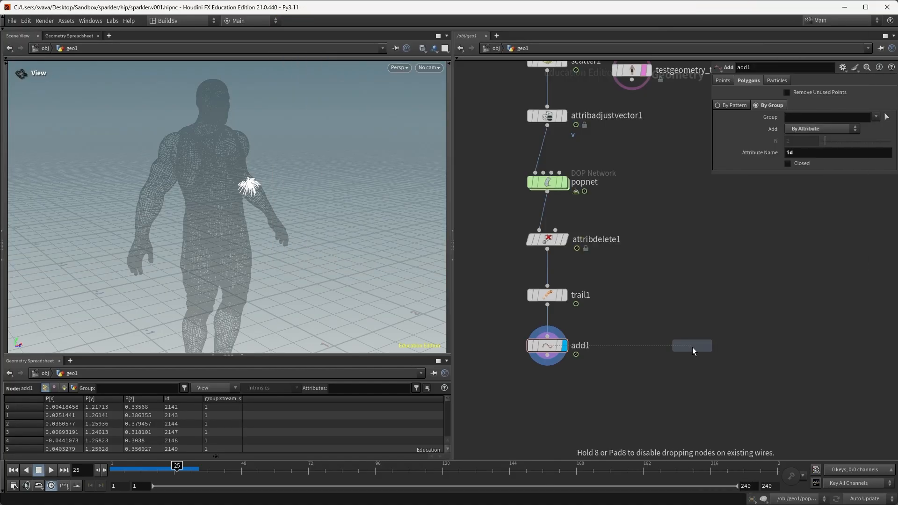
Step: Add a displayed color1 after add1, colouring Random from Attribute using id
click(692, 348)
click(548, 359)
click(682, 356)
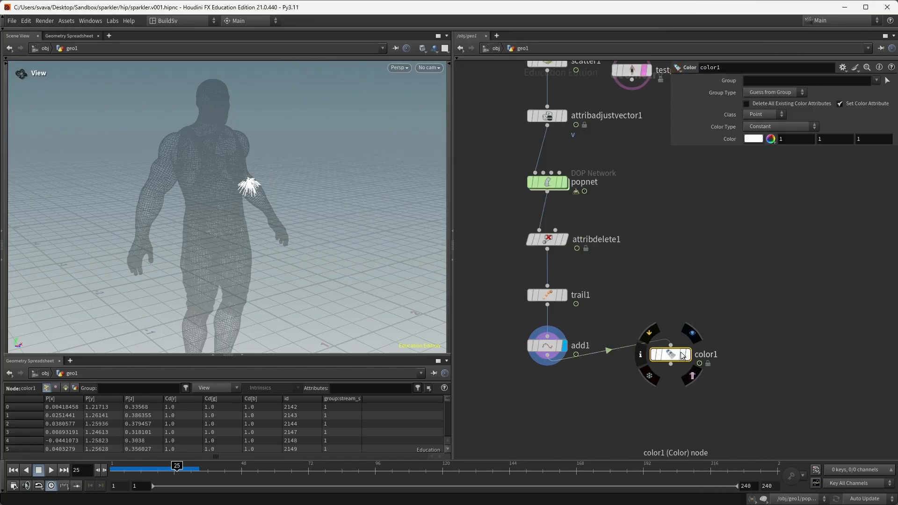
click(692, 333)
click(779, 127)
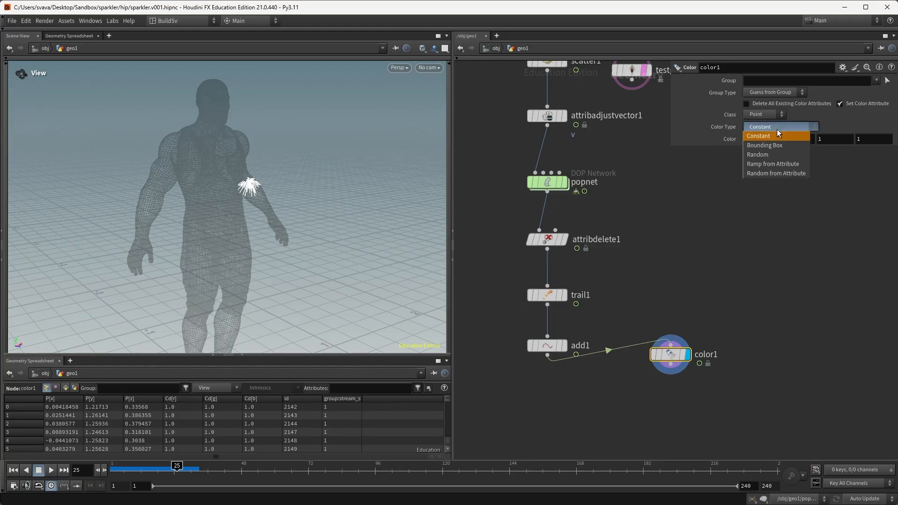
click(776, 170)
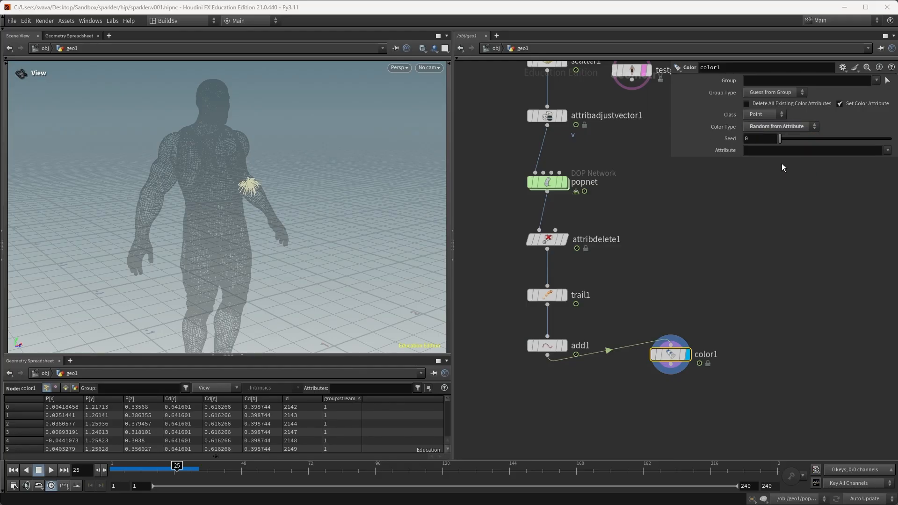
click(887, 150)
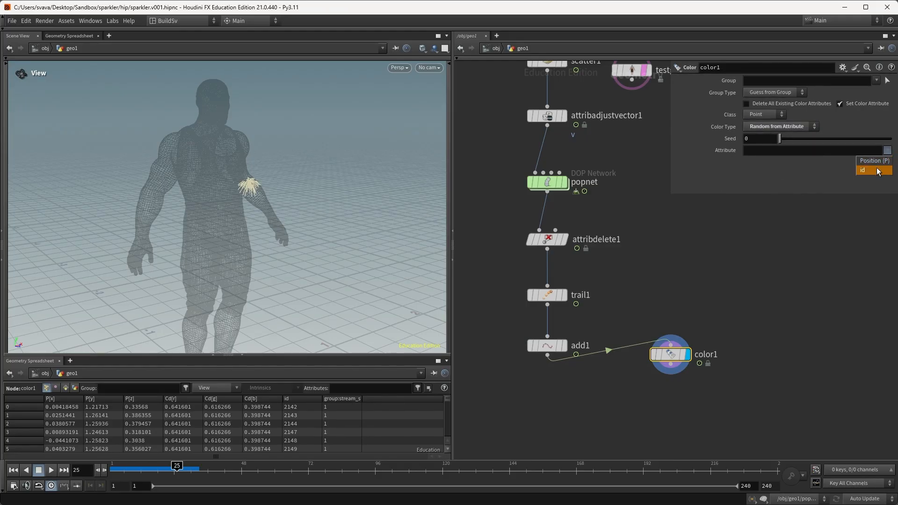
click(877, 169)
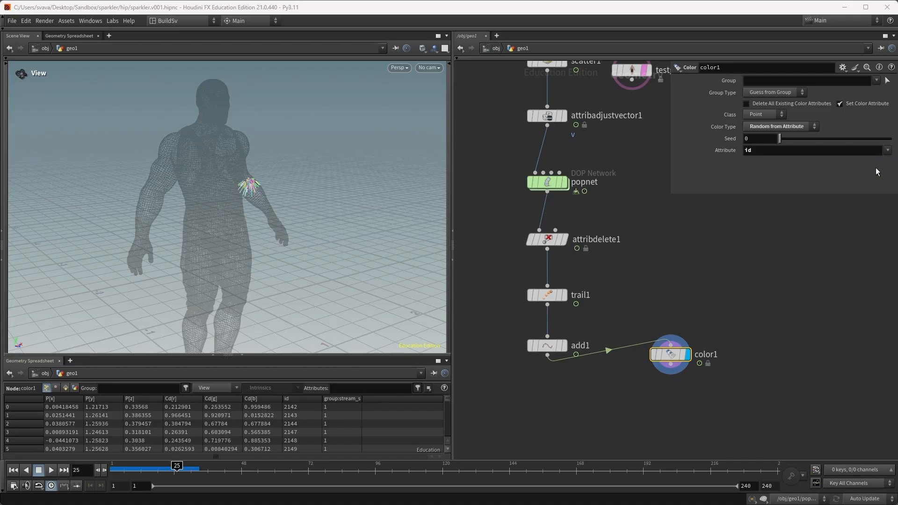
Step: Inspect the particles on the arm and feed color1 from trail1 instead of add1
right_drag(251, 190, 466, 185)
mouse_move(357, 195)
mouse_down()
mouse_move(337, 201)
mouse_move(370, 195)
mouse_up()
drag(616, 349, 568, 325)
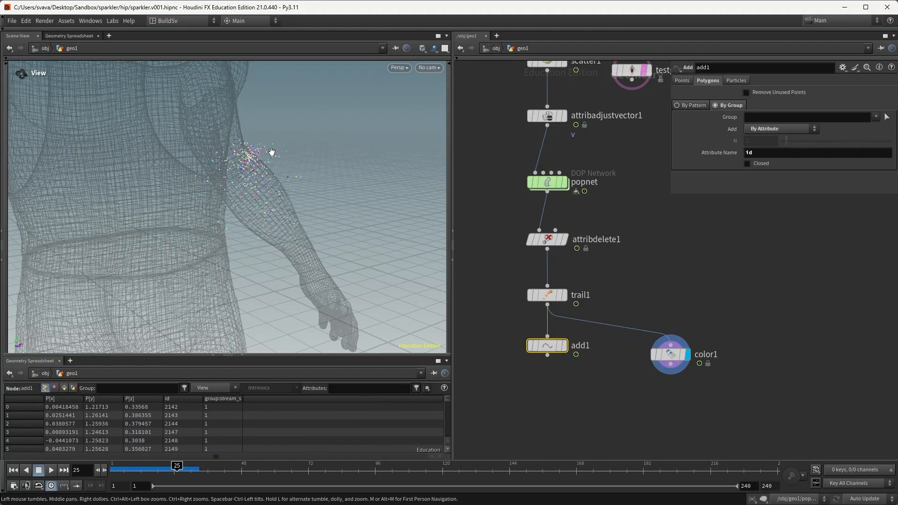
Step: Set the viewport's displayed point size to 4.81 in the Geometry display settings
key(d)
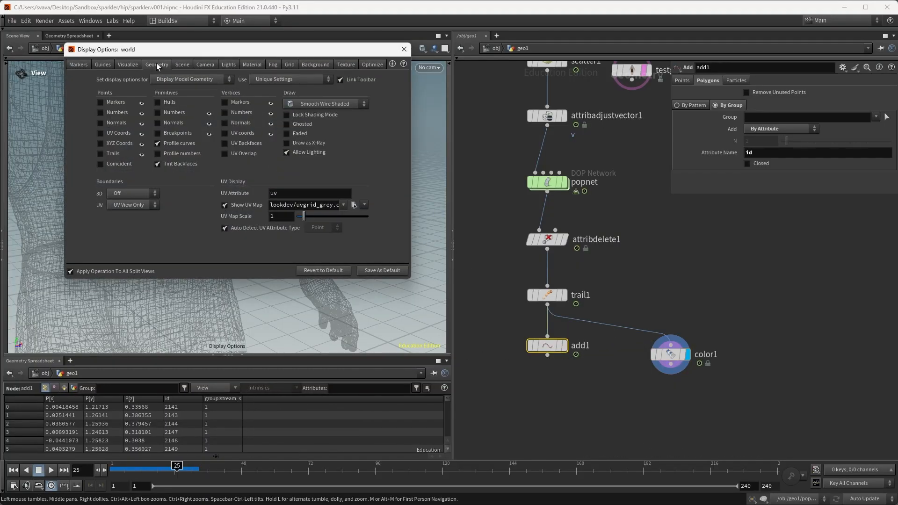
click(156, 65)
drag(164, 208, 175, 207)
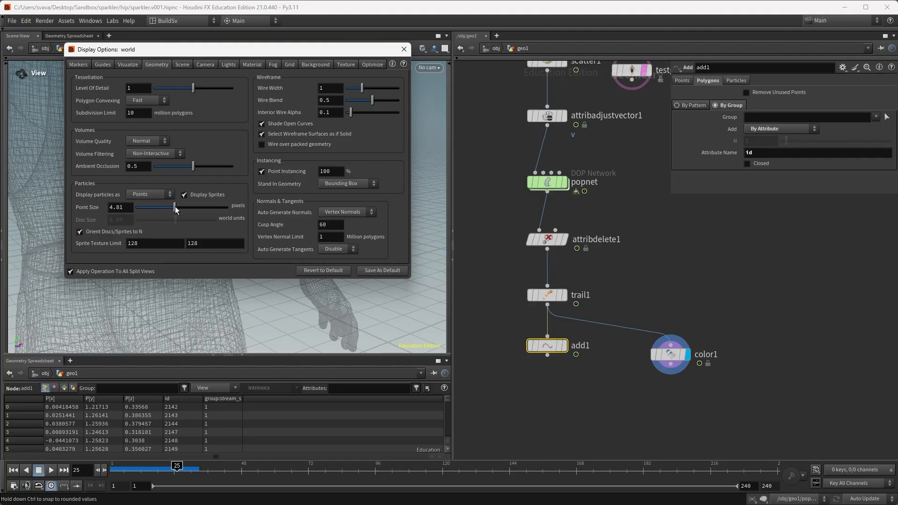
drag(221, 52, 514, 63)
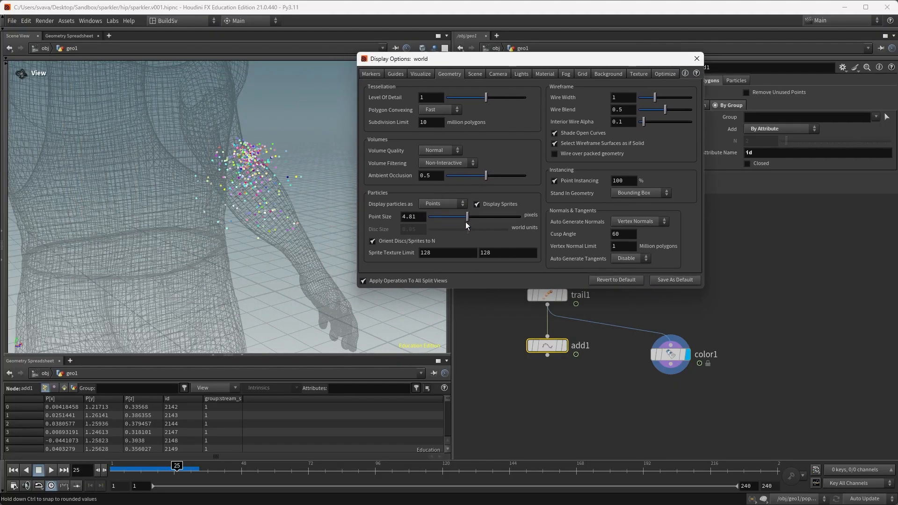
click(697, 59)
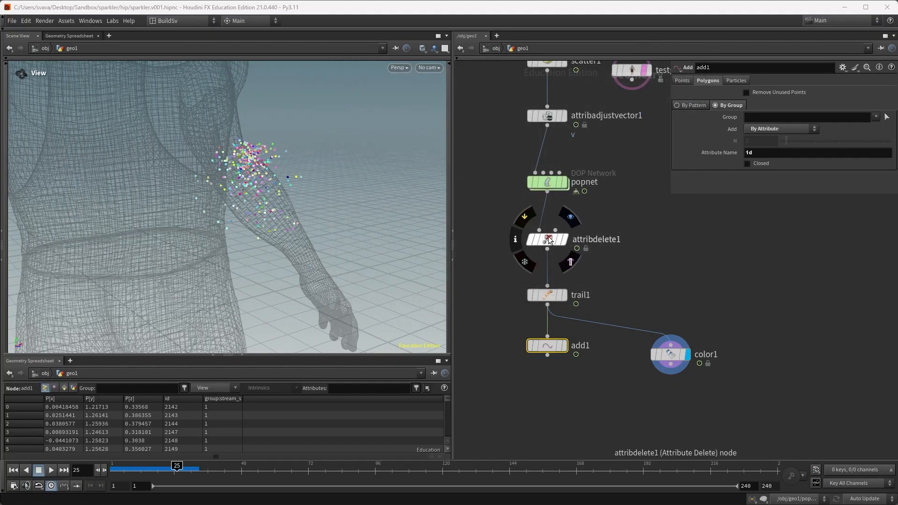
Step: Reconnect color1 to add1 for coloured trail lines and compare with the reference video
drag(597, 322, 551, 366)
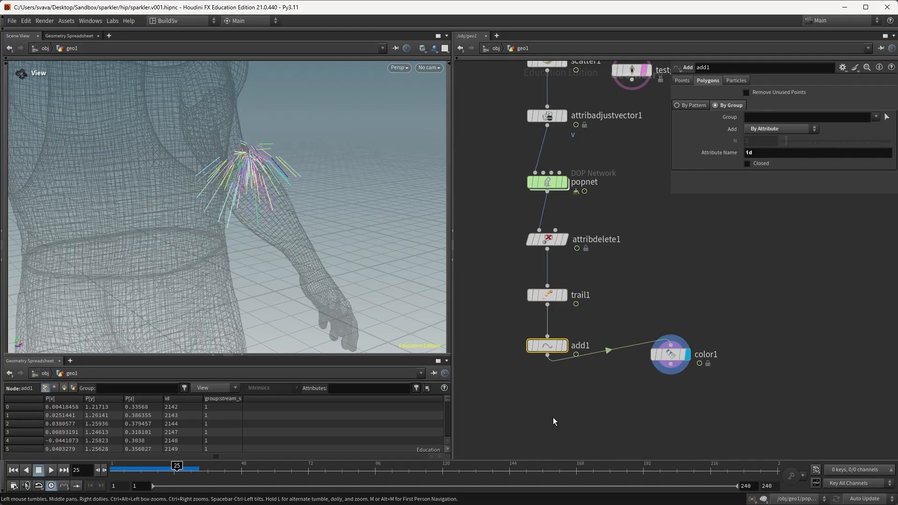
key(alt+Tab)
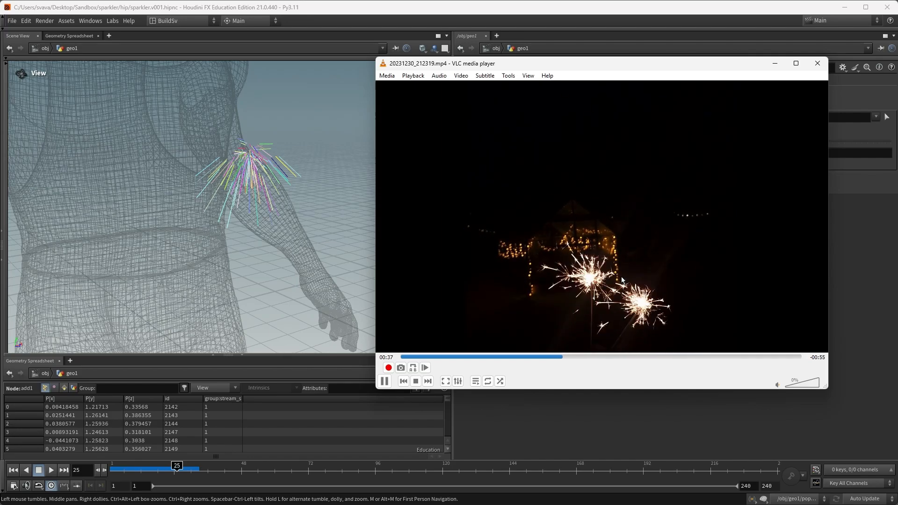
click(775, 63)
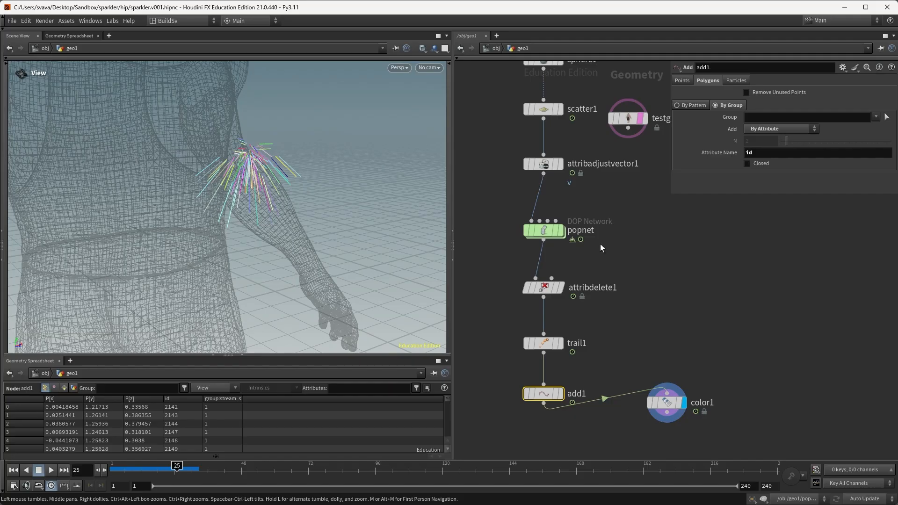
Step: Display popnet, disable Integer Frame Values, and step through subframes to frame 27
click(559, 230)
click(556, 228)
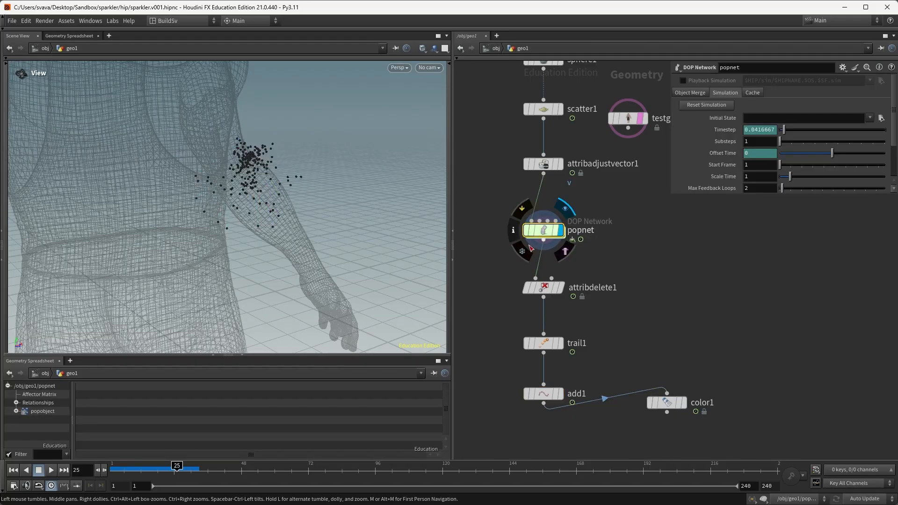
click(13, 488)
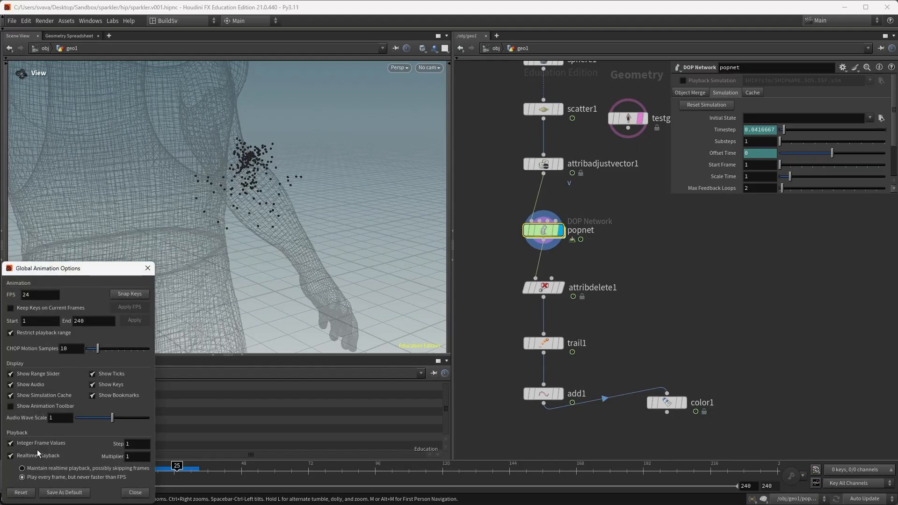
click(11, 445)
click(476, 366)
key(Right)
key(Right)
key(Right)
key(Right)
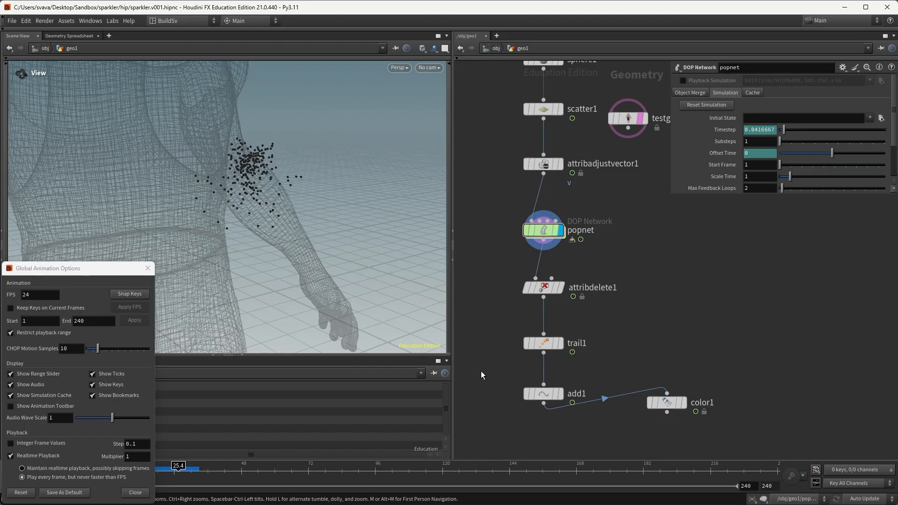
key(Right)
key(Right)
key(Right)
key(Right)
key(Right)
key(Right)
key(Right)
key(Right)
key(Right)
key(Right)
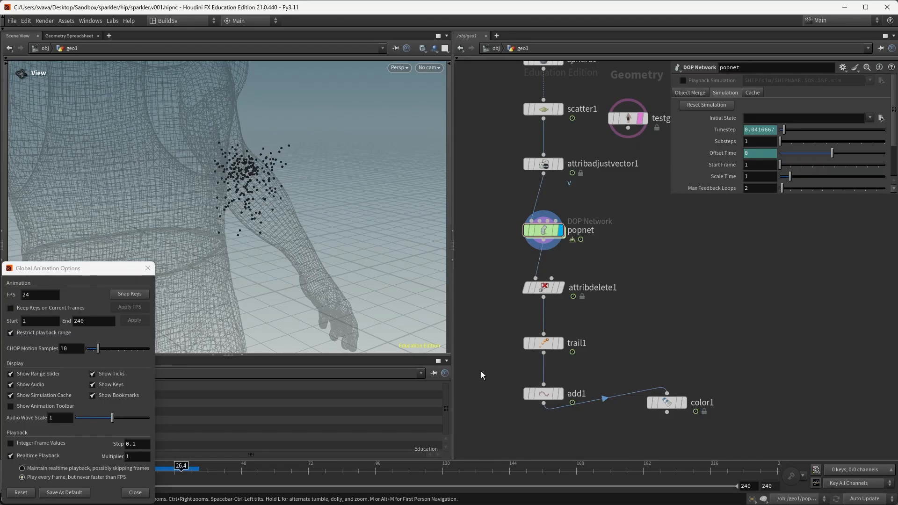
key(Right)
key(Right)
key(Right)
key(Right)
key(Right)
key(Right)
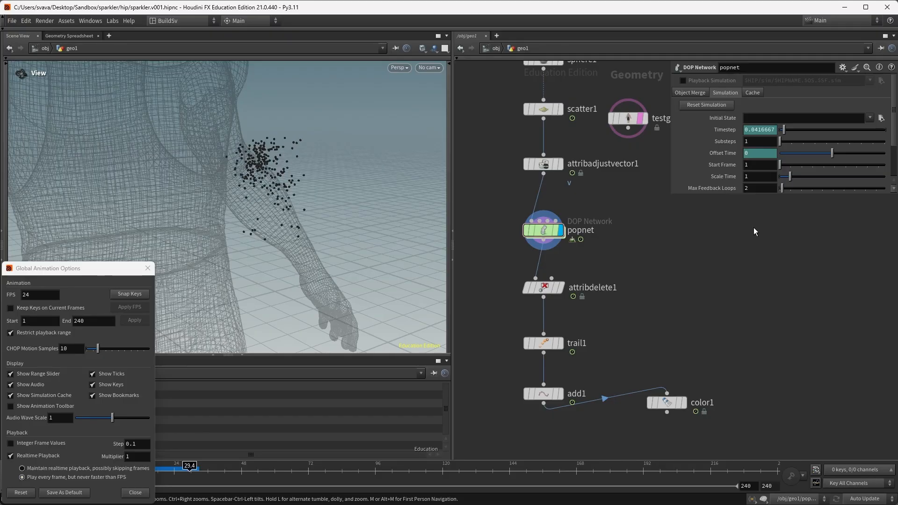
Step: Set popnet's Substeps to 5, replay from the start, and restore whole-frame stepping
click(762, 146)
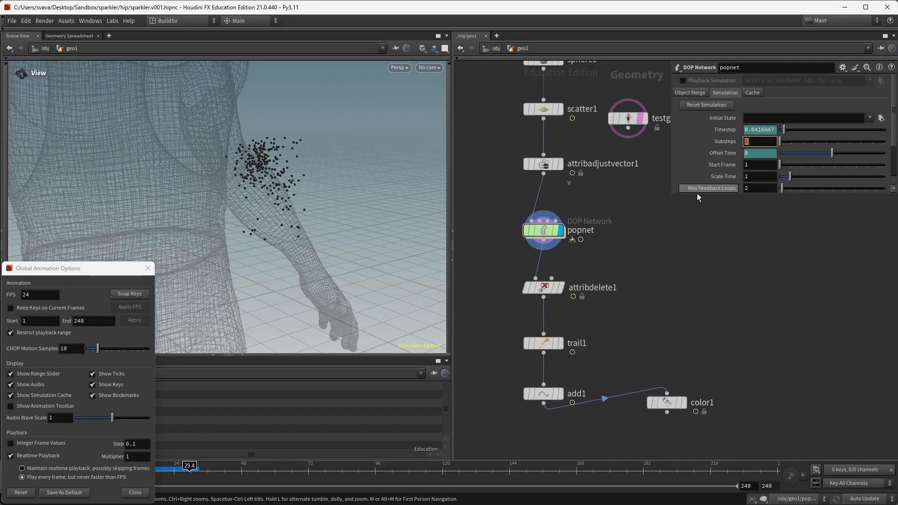
text(5)
key(Return)
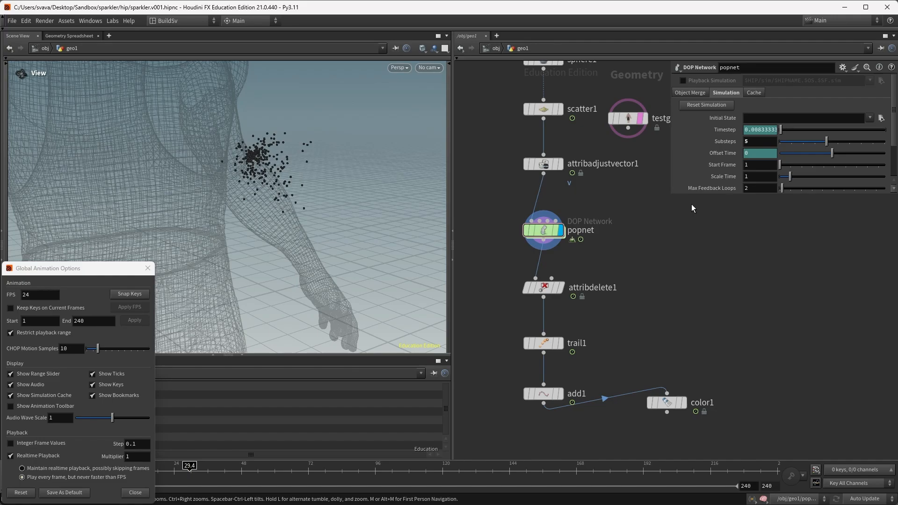
key(ctrl+Up)
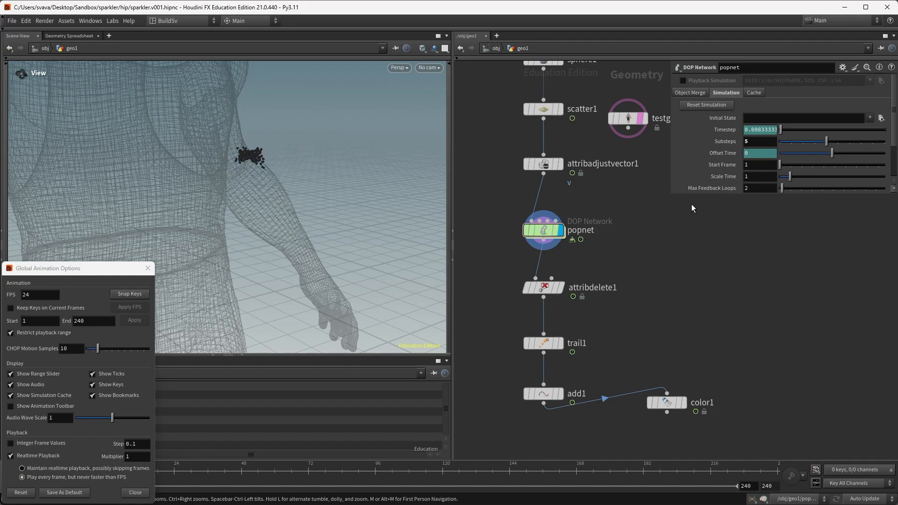
key(Up)
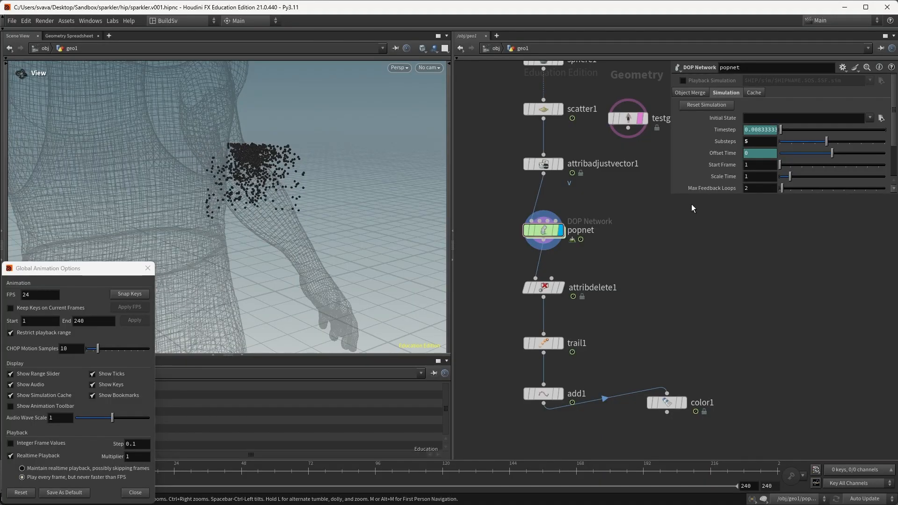
click(10, 443)
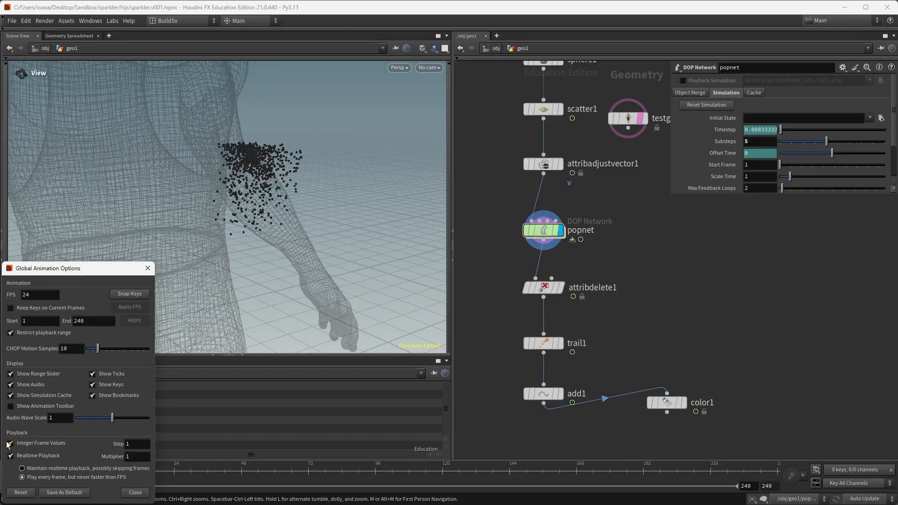
click(148, 269)
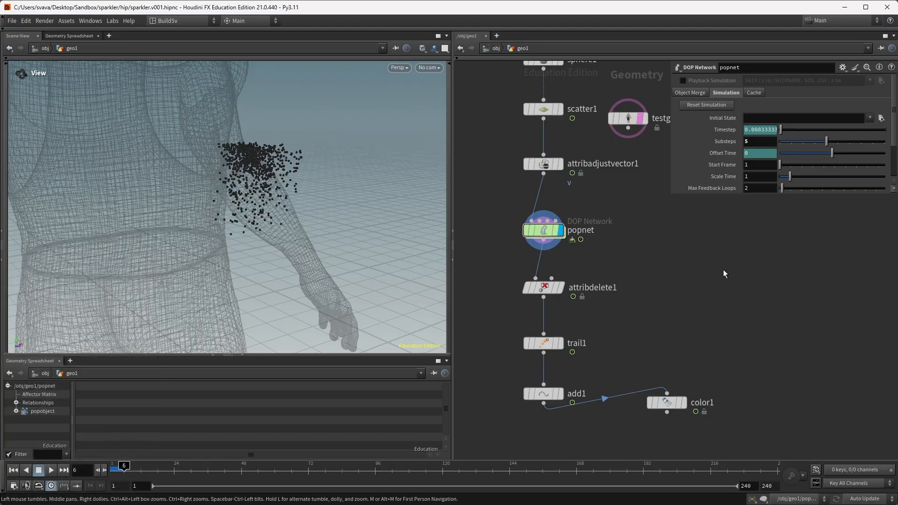
Step: Lower scatter1's Density Scale from 8e+06 to 8e+05
key(Up)
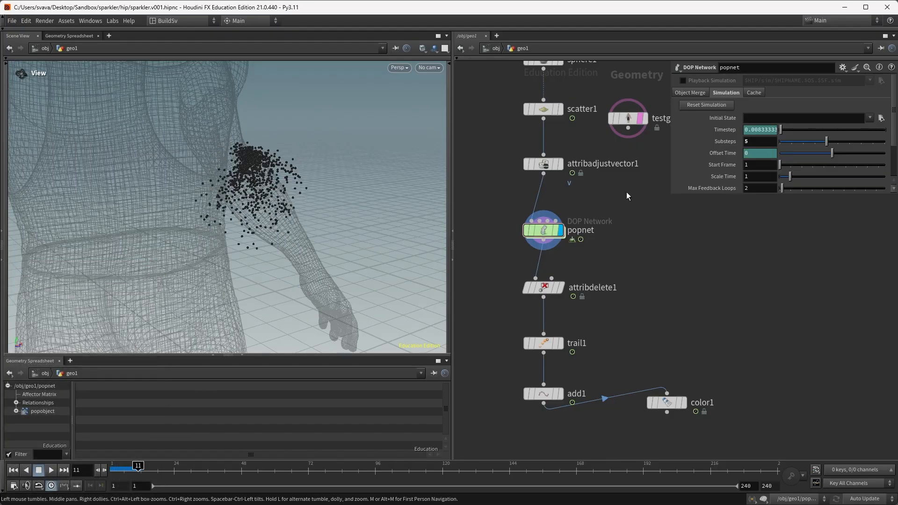
click(543, 109)
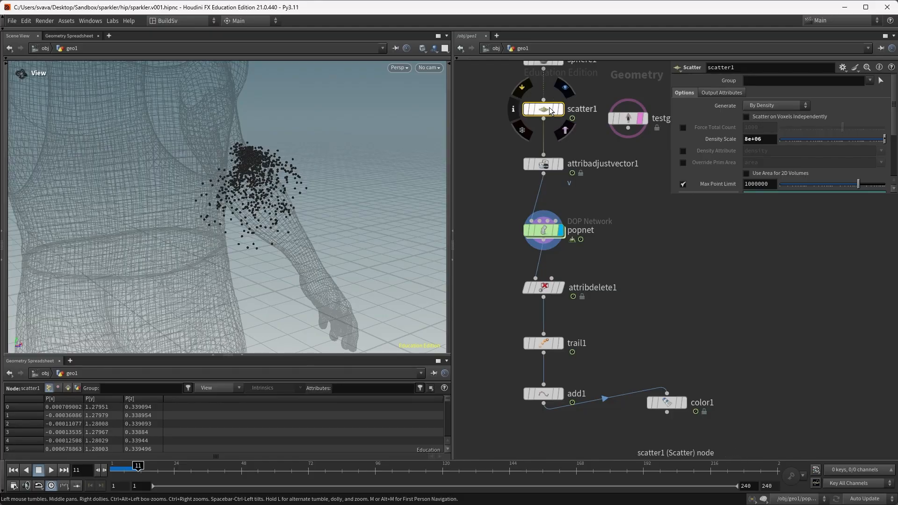
click(767, 139)
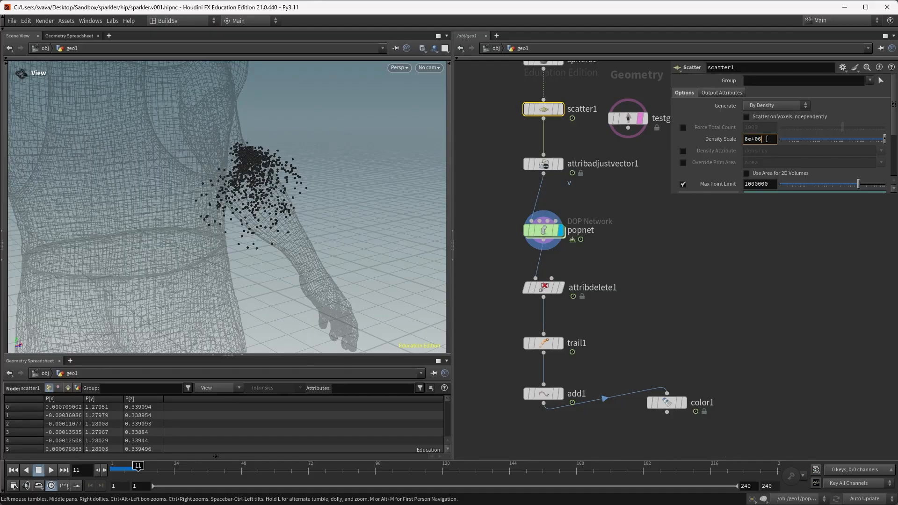
key(BackSpace)
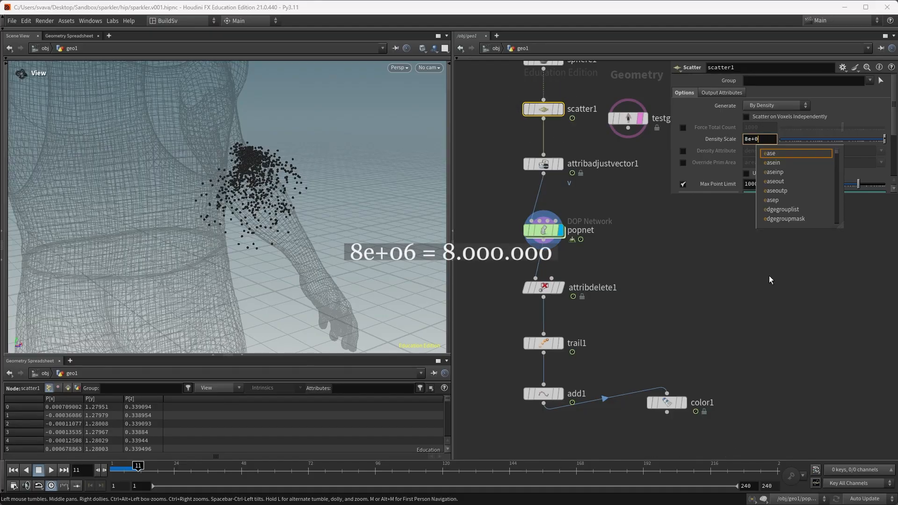
text(5)
click(769, 276)
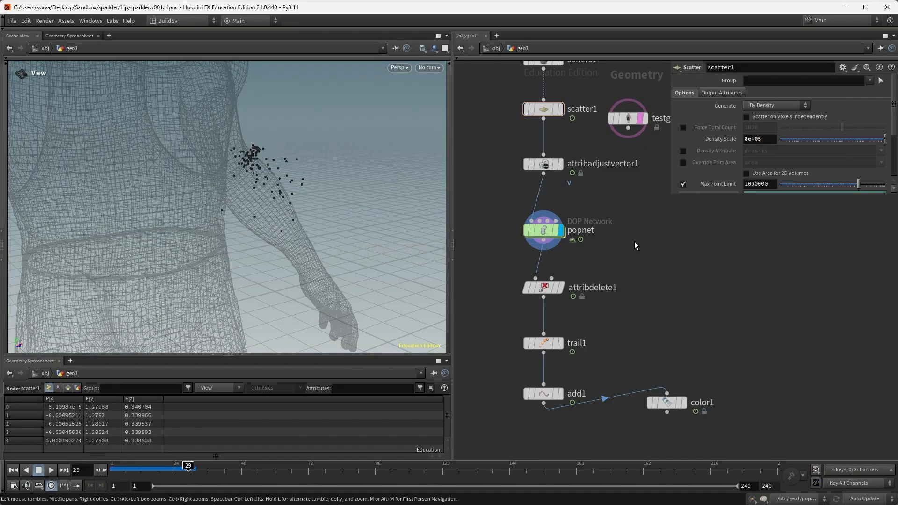
Step: Wire color1 to trail1's output, display it beside trail1, and select trail1
drag(604, 398, 544, 353)
key(r)
click(665, 404)
drag(664, 404, 665, 378)
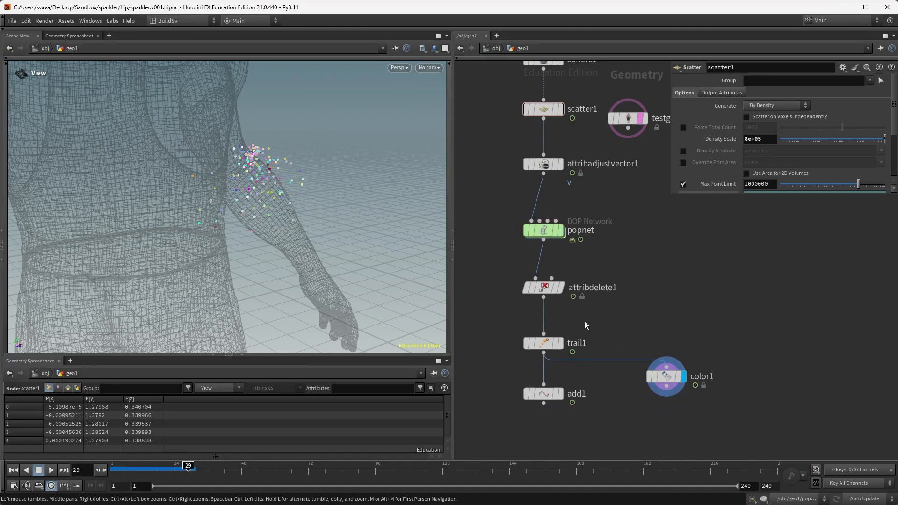
click(550, 345)
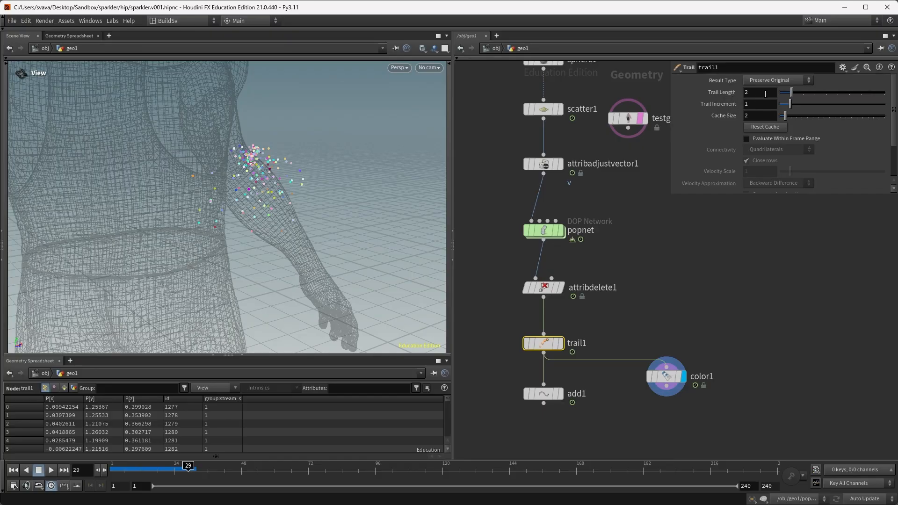
Step: Set trail1's Trail Length to 10 and Trail Increment to 0.1
click(746, 92)
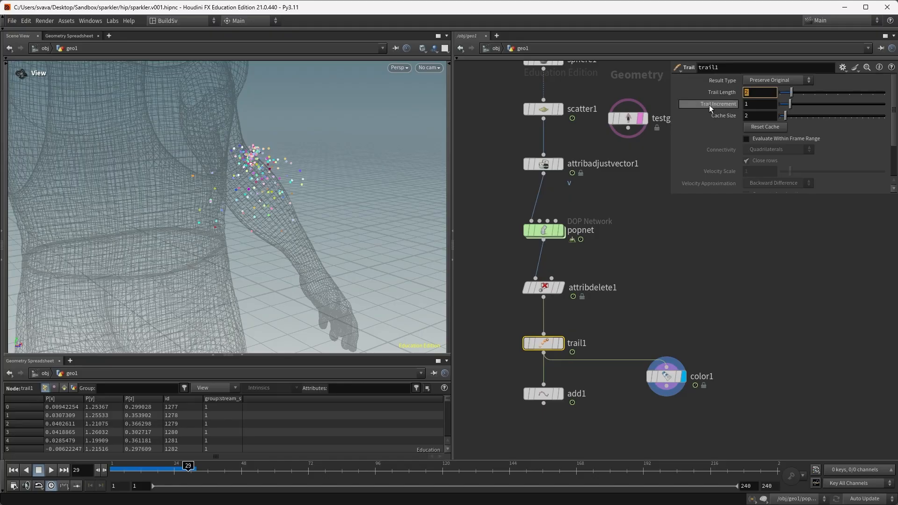
text(10)
key(Return)
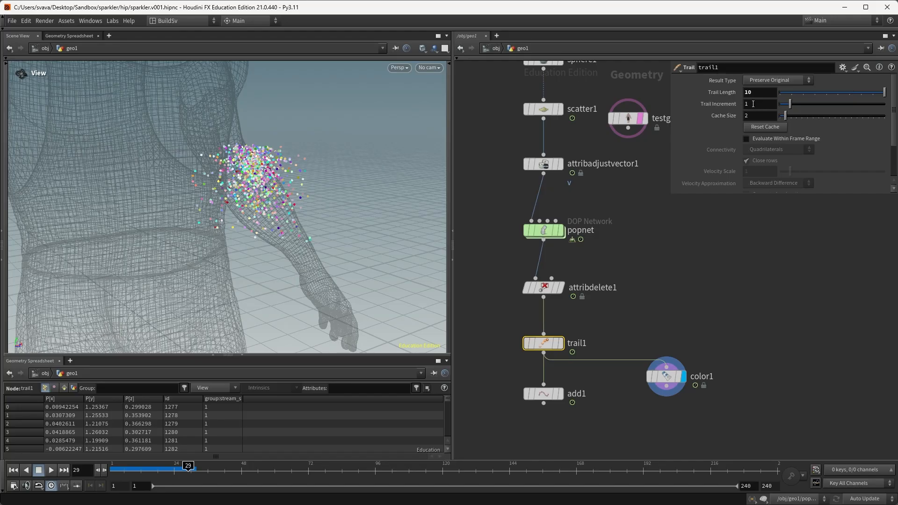
click(747, 104)
text(0.1)
key(Return)
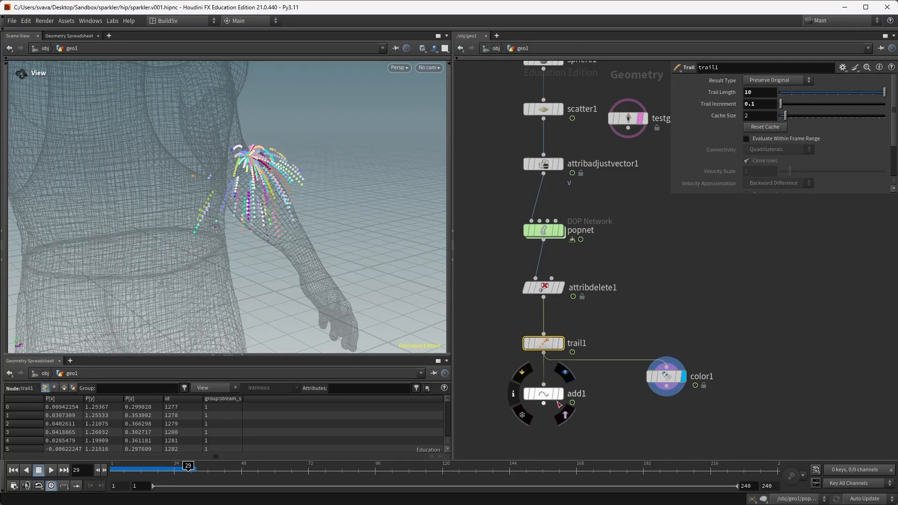
Step: Display add1, replay the simulation from frame 1, and select popnet
click(560, 394)
click(674, 307)
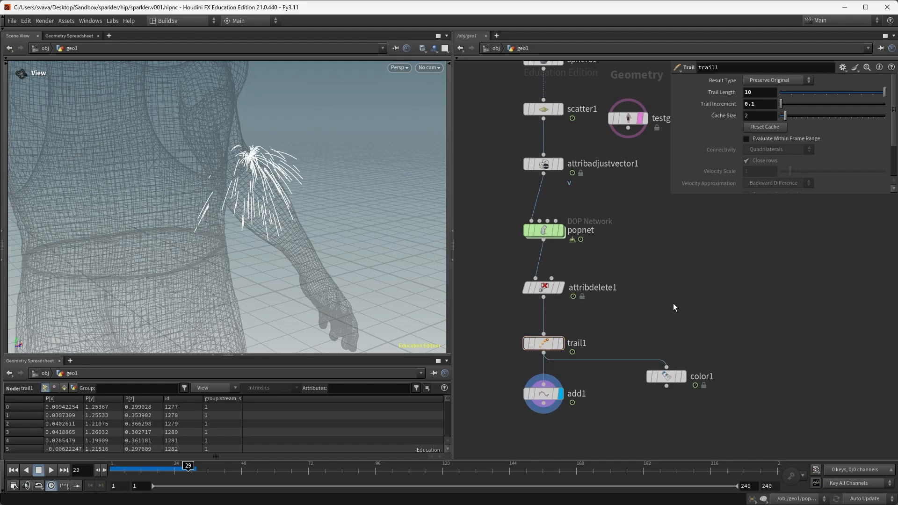
key(ctrl+Up)
key(Up)
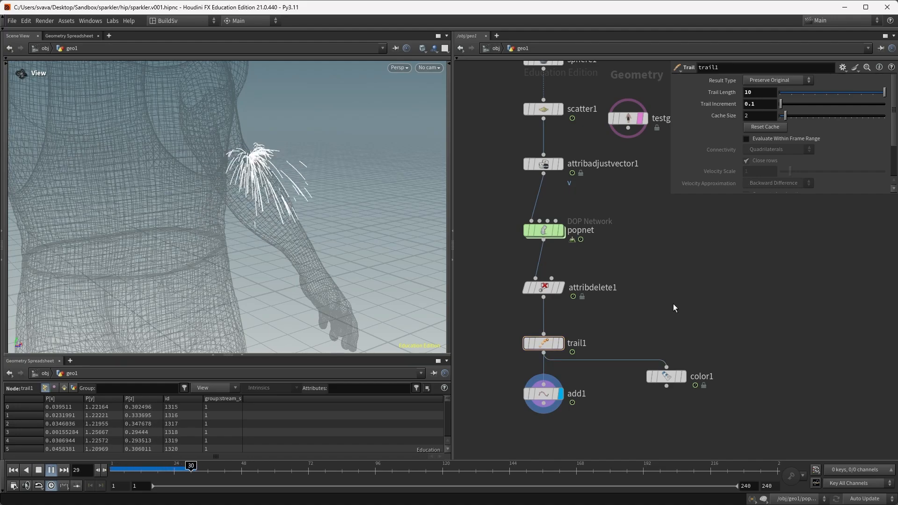
key(Up)
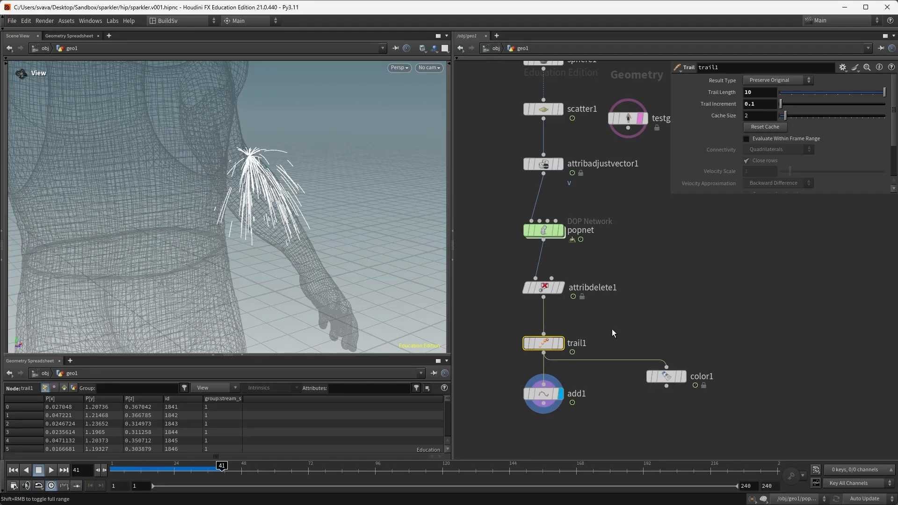
click(540, 229)
Step: Inside popnet, scale gravity1's Force Y to -9.80665*0.25 and replay the simulation
double_click(546, 230)
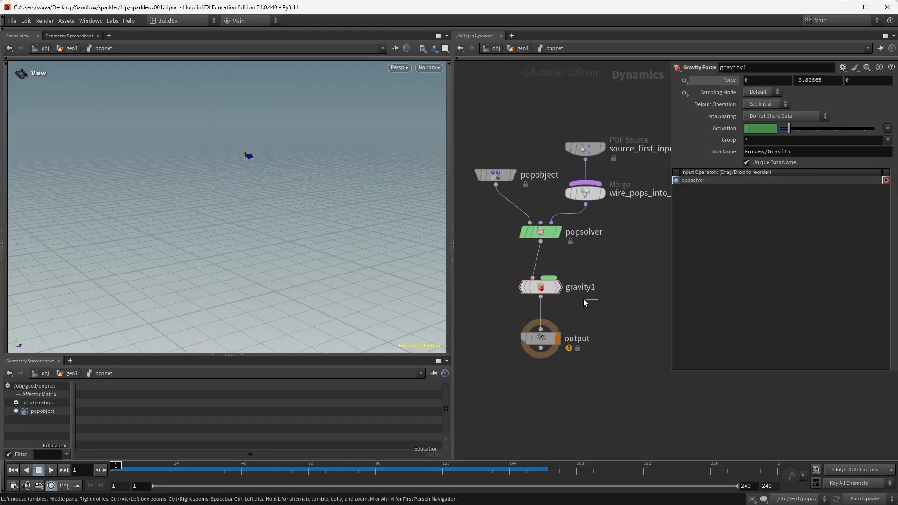
click(832, 80)
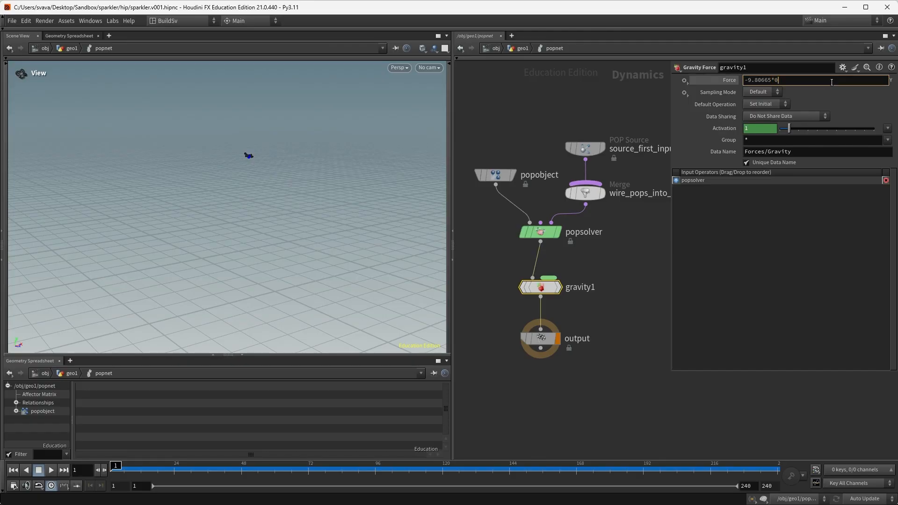
text(*0.7)
key(Return)
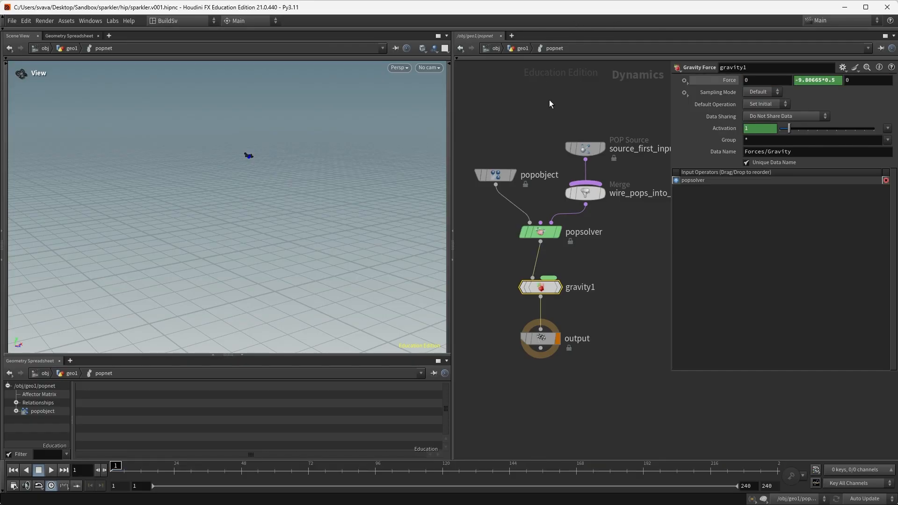
click(513, 47)
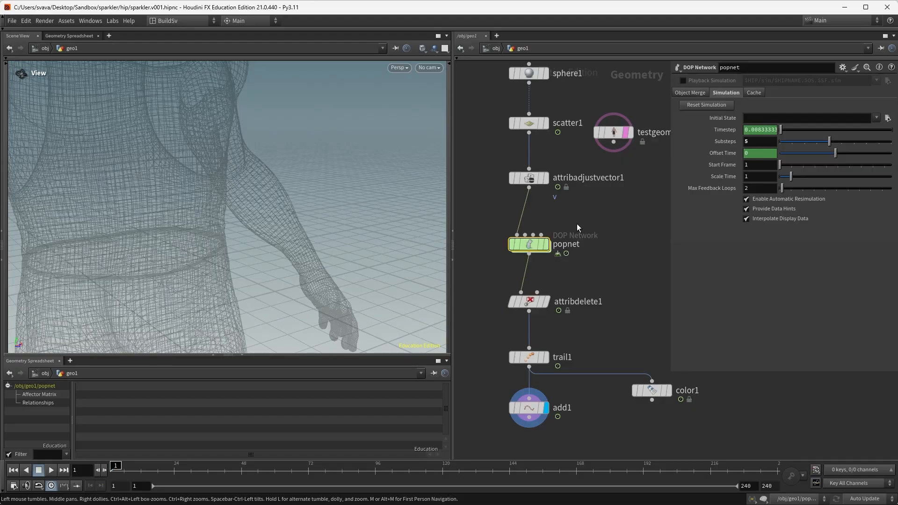
key(Up)
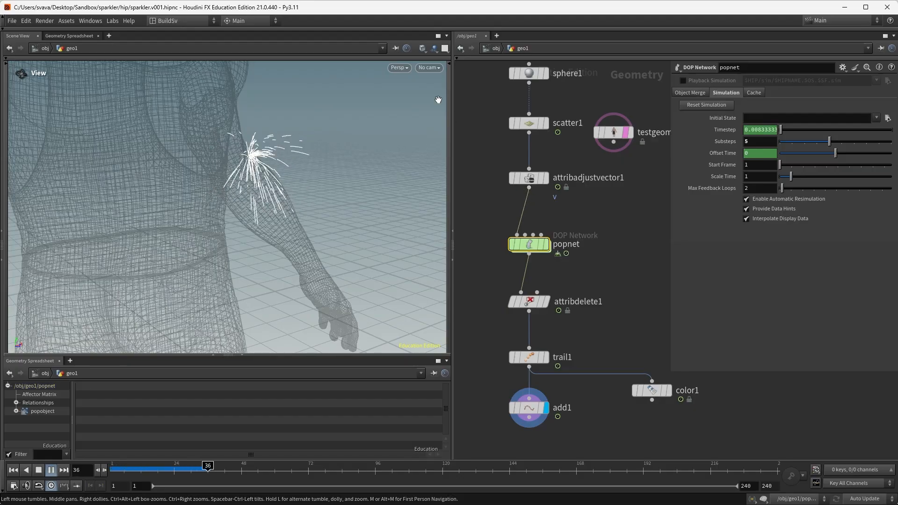
mouse_move(523, 246)
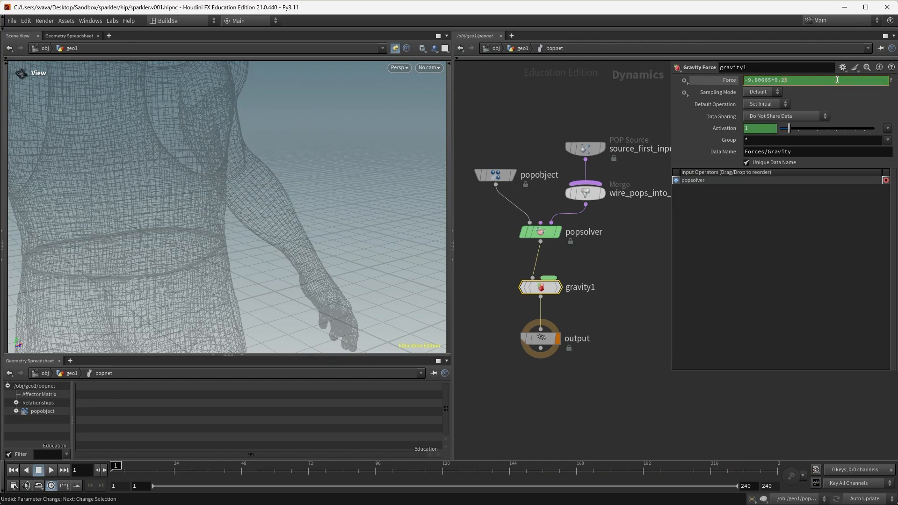
key(Return)
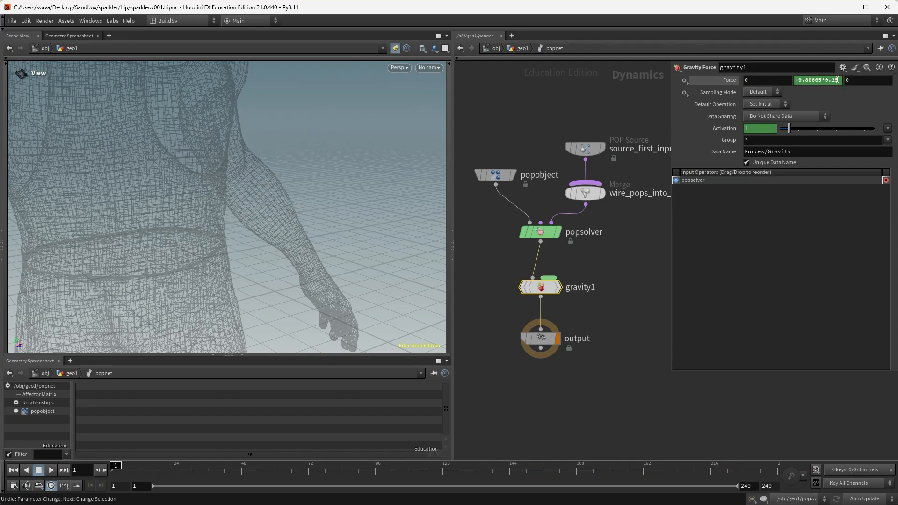
key(Up)
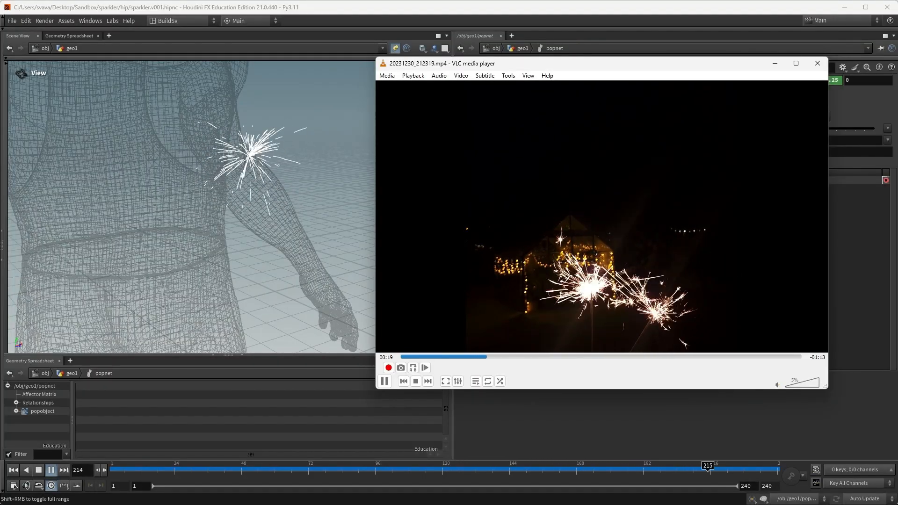
Step: Close the VLC sparkler clip and return to Houdini's geo1 network
click(561, 406)
click(526, 49)
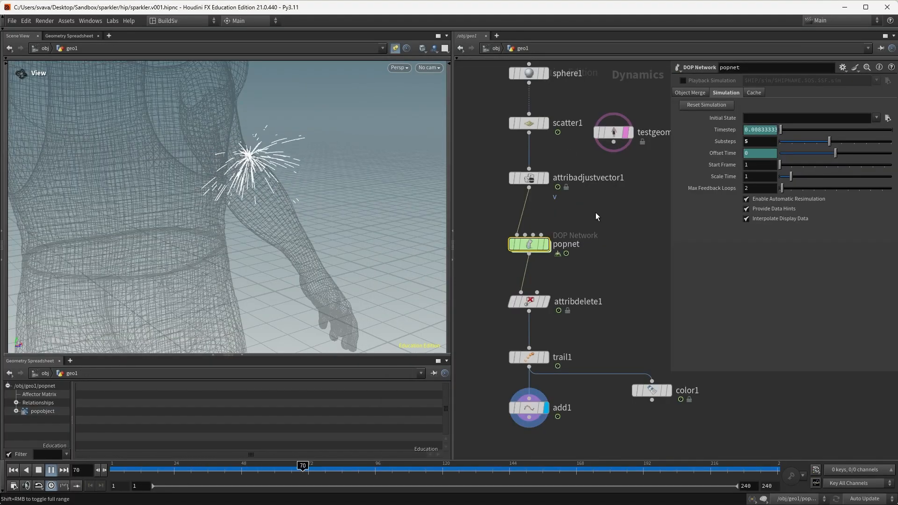
Step: On attribadjustvector1, enable Post-Process and Blend, with Blend by Attribute as the method
click(529, 179)
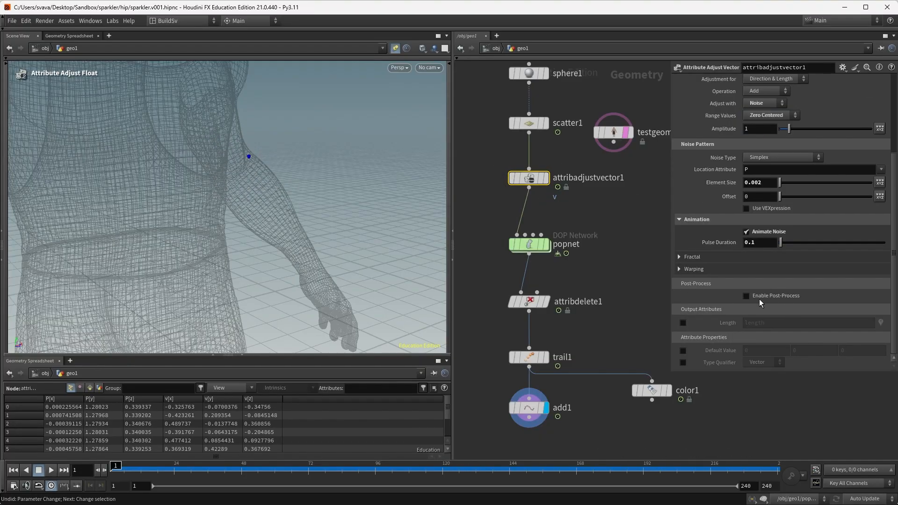
click(747, 296)
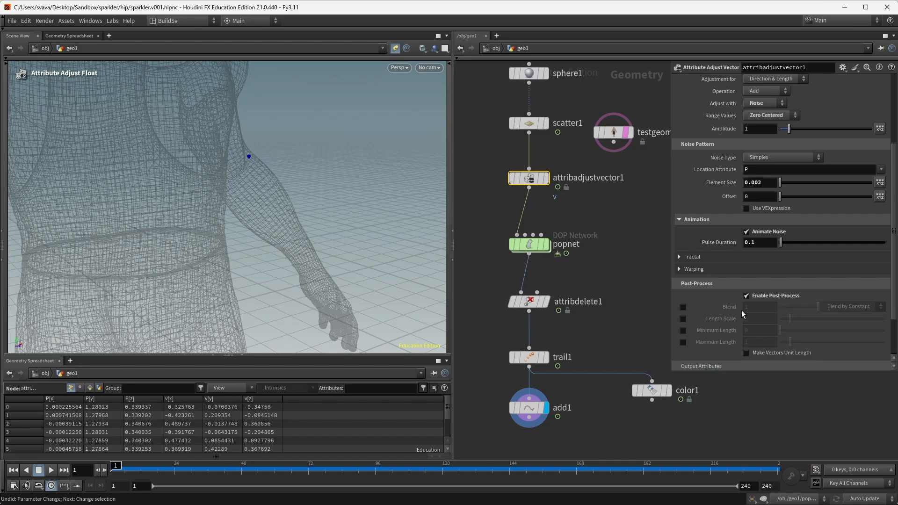
click(682, 308)
click(849, 307)
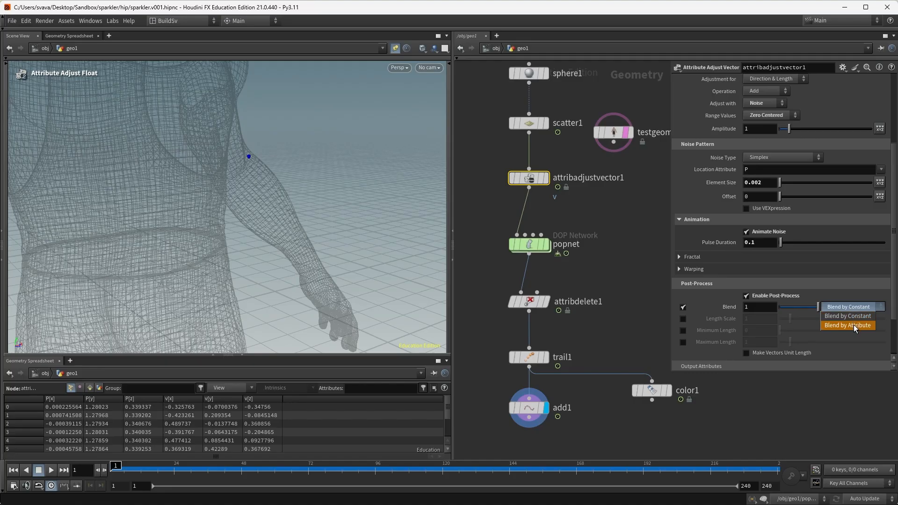
click(855, 325)
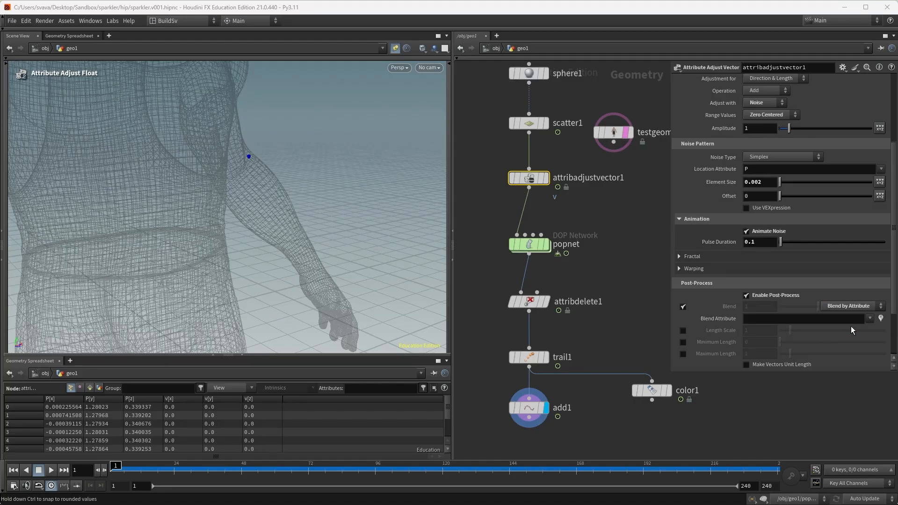
Step: Move attribadjustvector1 down and scatter1 up to make room between them
mouse_move(533, 185)
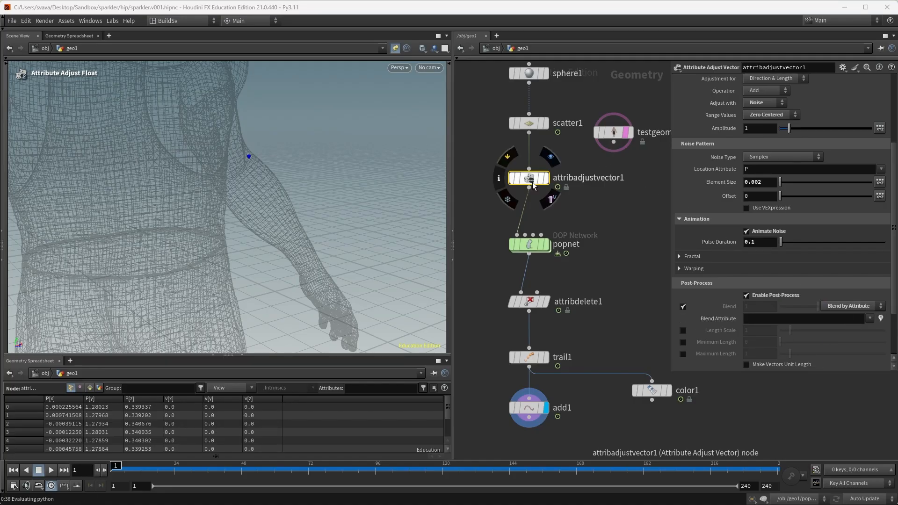
drag(533, 185, 533, 212)
mouse_move(535, 122)
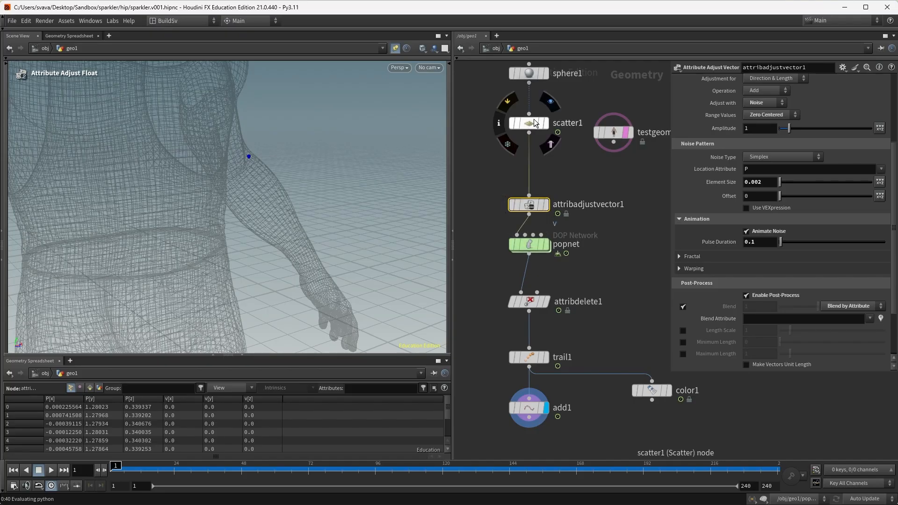
drag(531, 119, 534, 110)
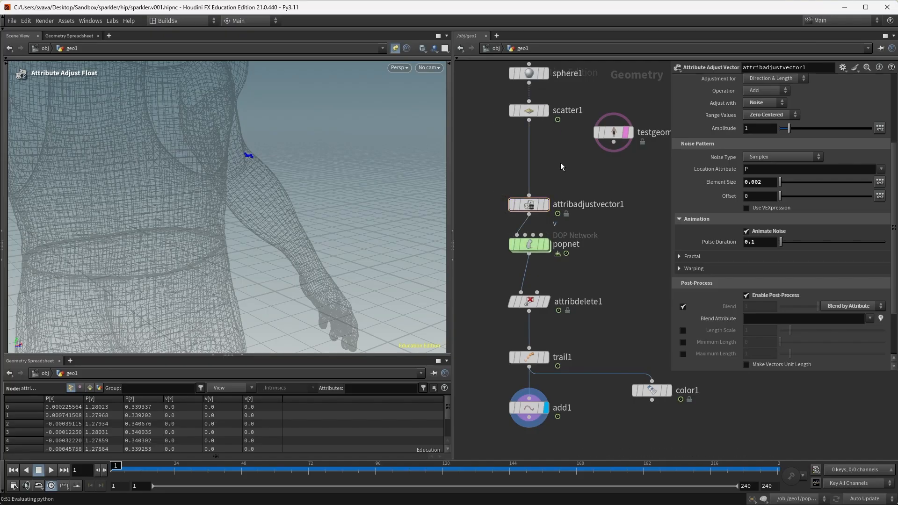
Step: Insert an Attribute Adjust Float node between scatter1 and attribadjustvector1
key(Tab)
text(attribute ad)
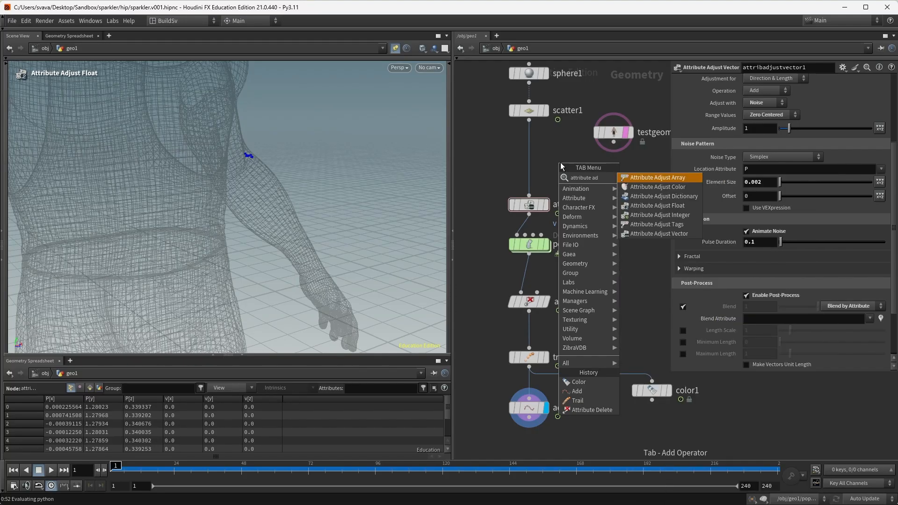
text( floa)
key(Return)
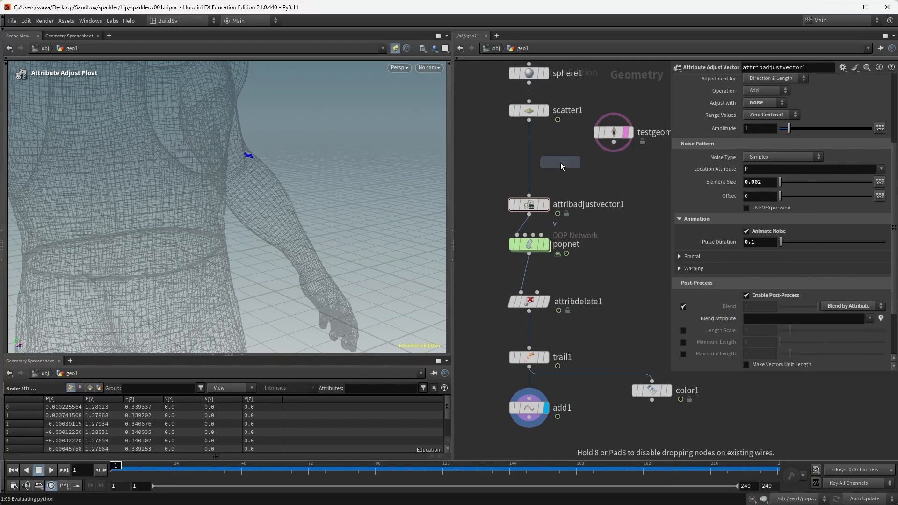
click(561, 163)
drag(563, 162, 535, 160)
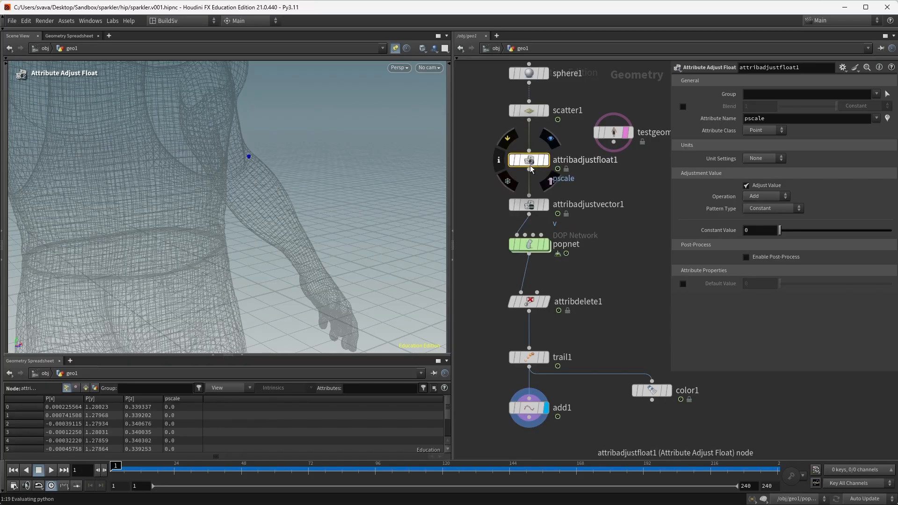
Step: Rename its attribute to 'mask' and sort the spreadsheet by the mask column
double_click(754, 119)
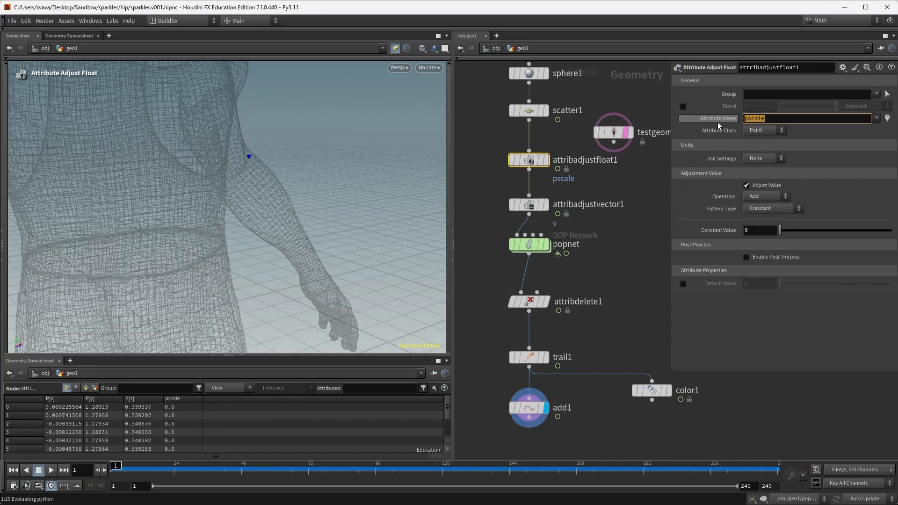
text(mask)
key(Return)
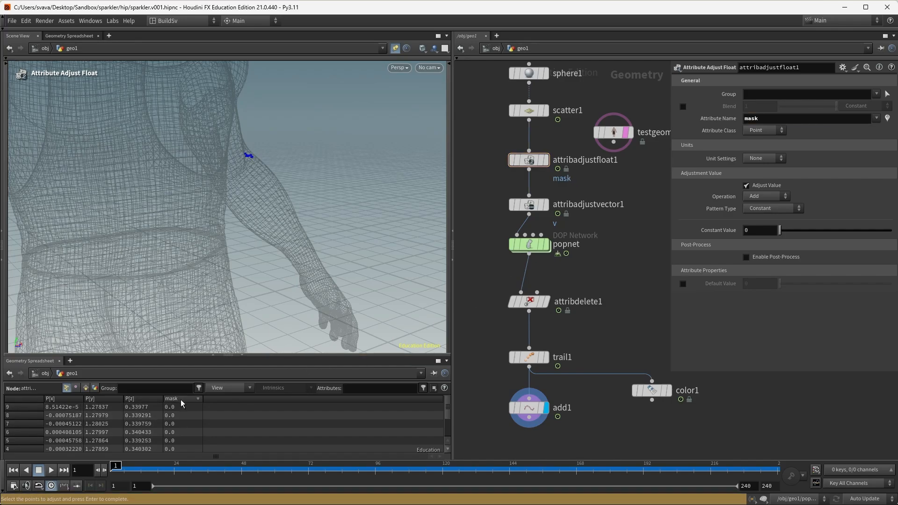
click(183, 401)
Step: Set Pattern Type to Random and sort the points by their mask values
click(760, 207)
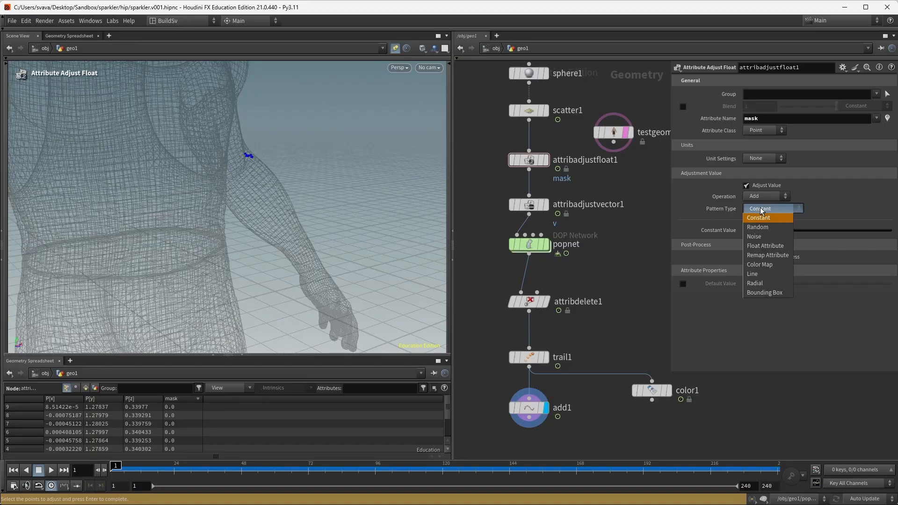
click(757, 223)
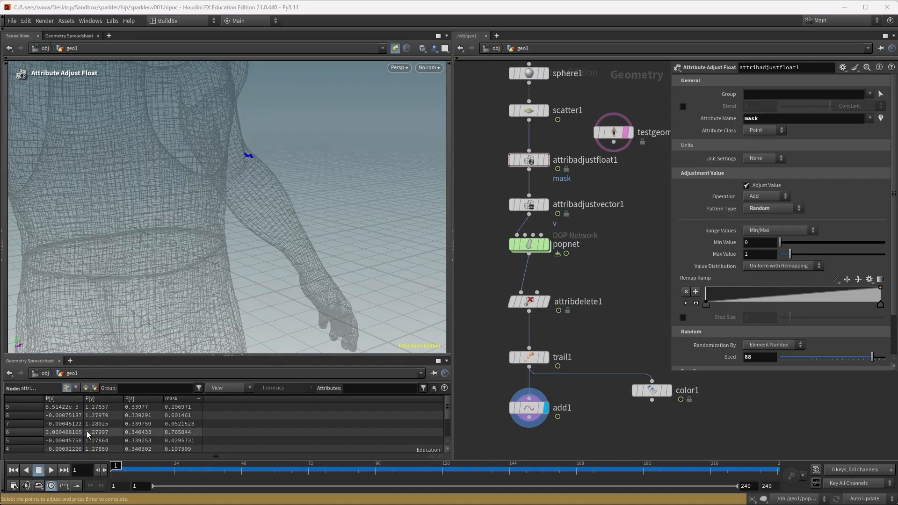
click(183, 400)
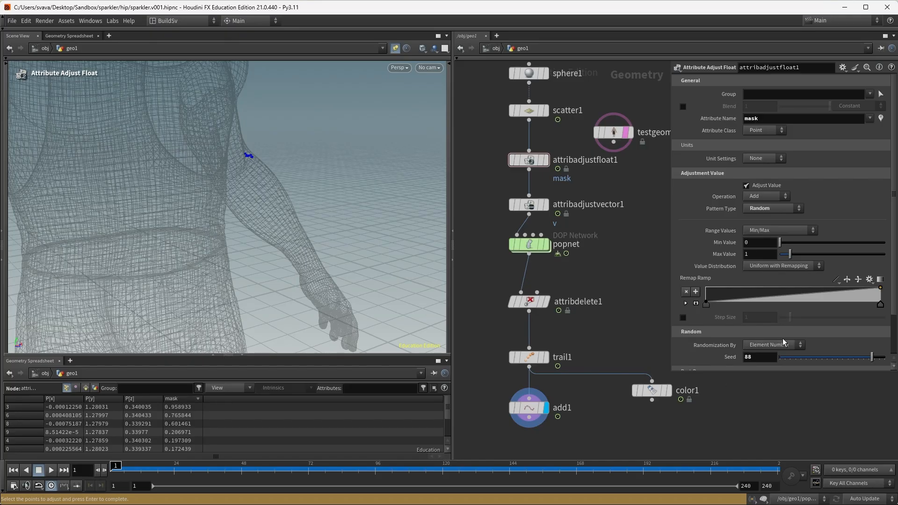
Step: Give the Remap Ramp B-Spline interpolation with added points near 0.62 and 0.8
click(696, 303)
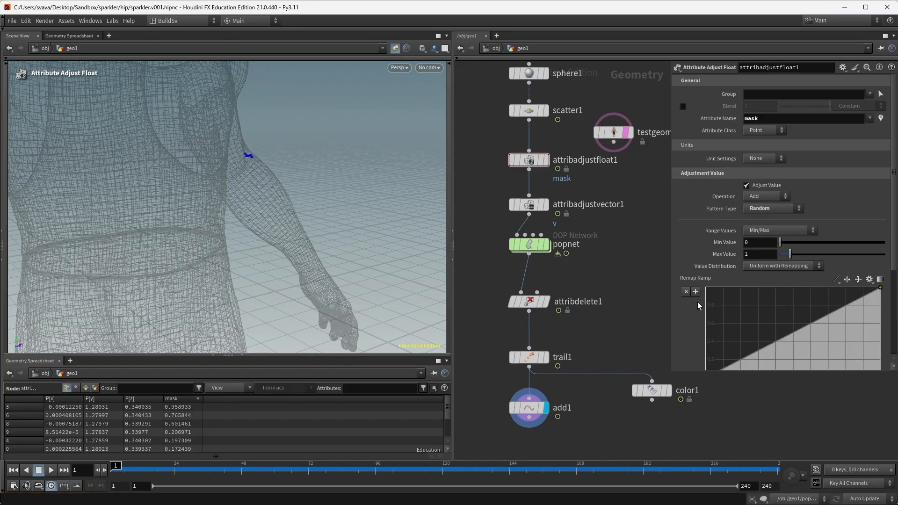
scroll(693, 297, down, 3)
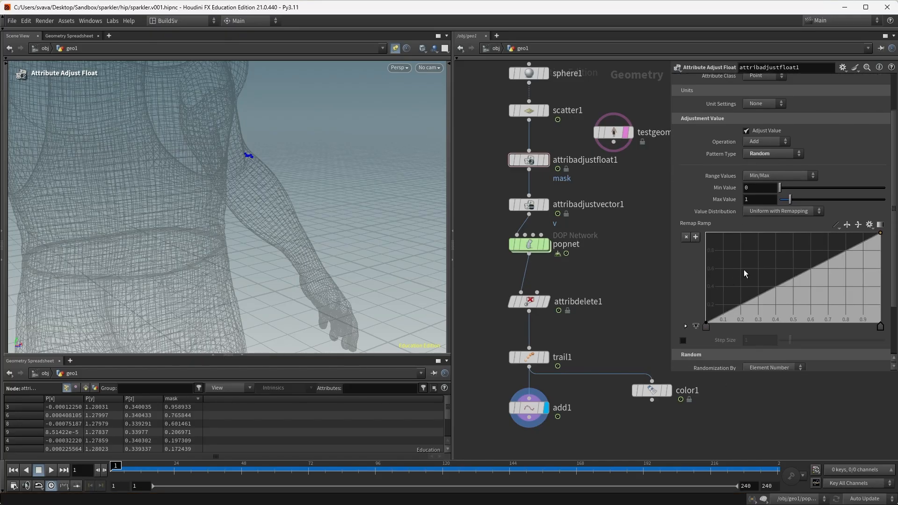
click(833, 224)
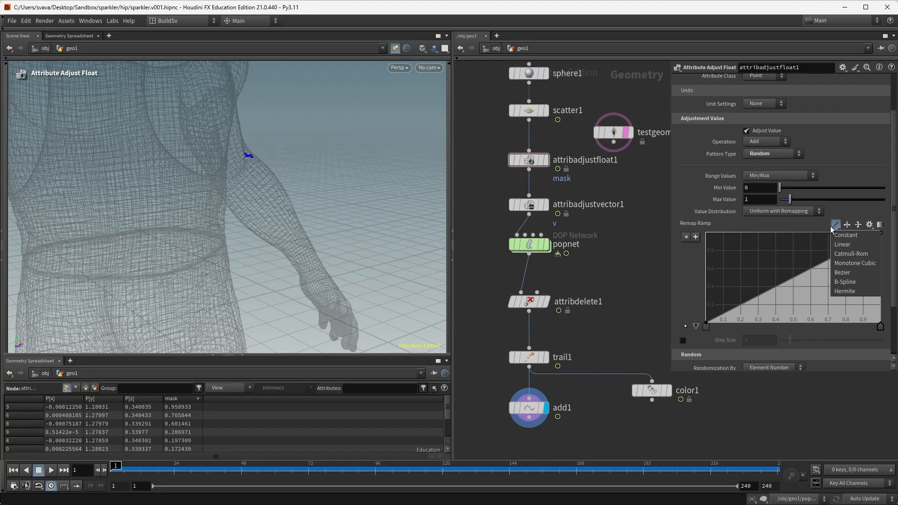
click(853, 281)
mouse_move(814, 287)
mouse_down()
mouse_move(795, 301)
mouse_move(854, 285)
mouse_move(803, 308)
mouse_move(860, 326)
mouse_up()
click(846, 287)
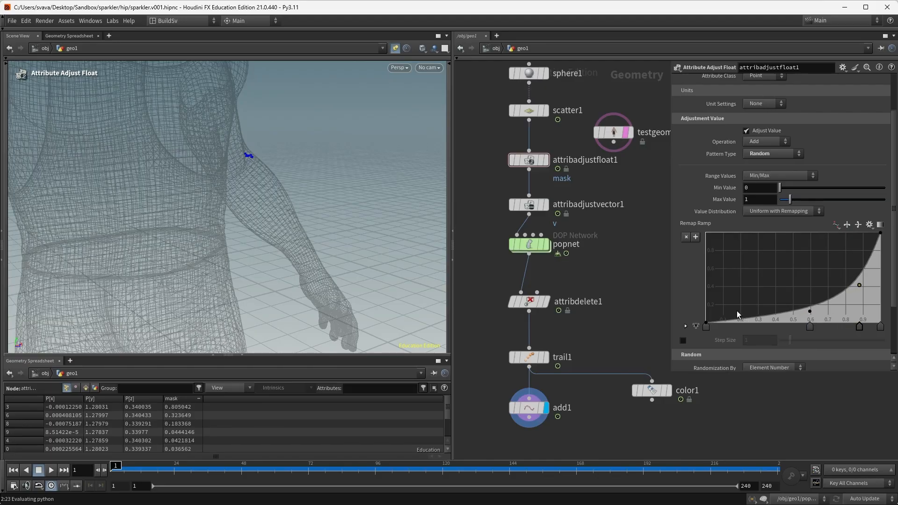
Step: Set mask Min Value 1 and Max Value 1.5, nudging the upper ramp point toward 0.9
double_click(751, 187)
text(1)
click(749, 201)
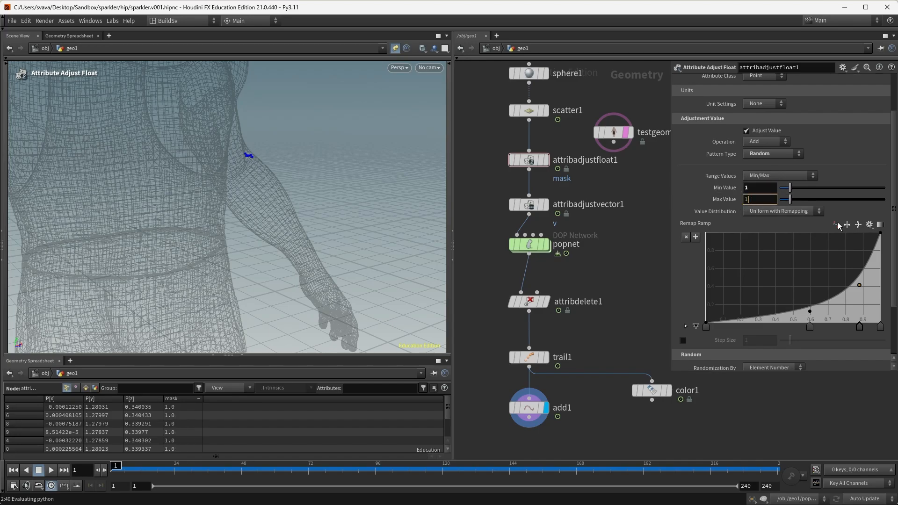
drag(863, 282, 864, 288)
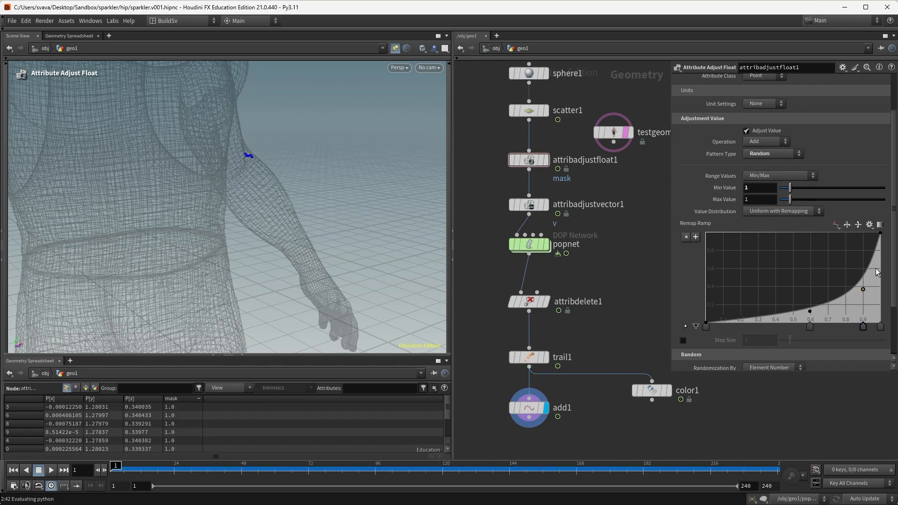
double_click(752, 200)
text(1.5)
key(Return)
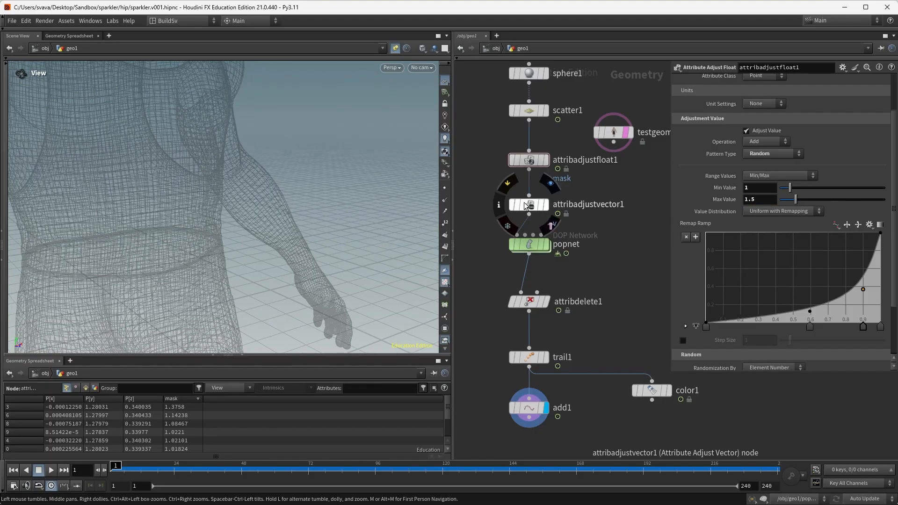
Step: Set attribadjustvector1's Blend Attribute to mask and display its v vectors in the viewport
click(526, 206)
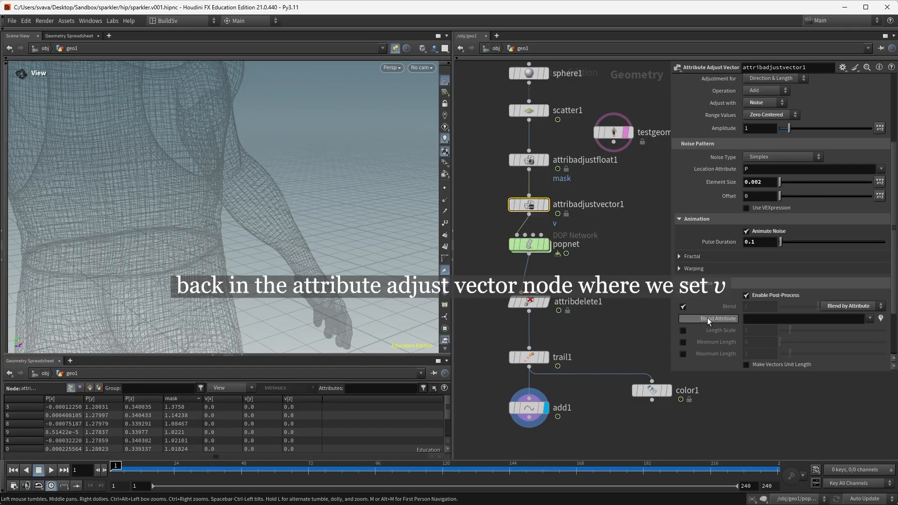
click(870, 320)
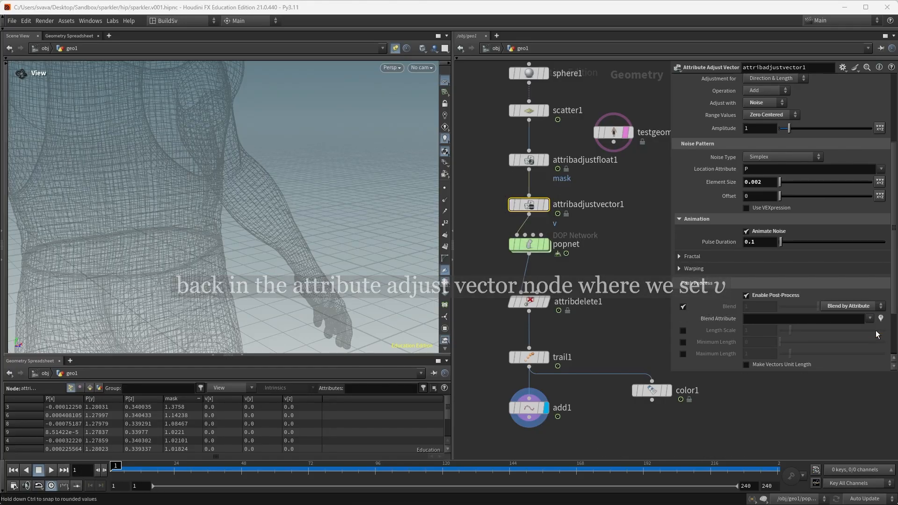
click(876, 330)
click(546, 205)
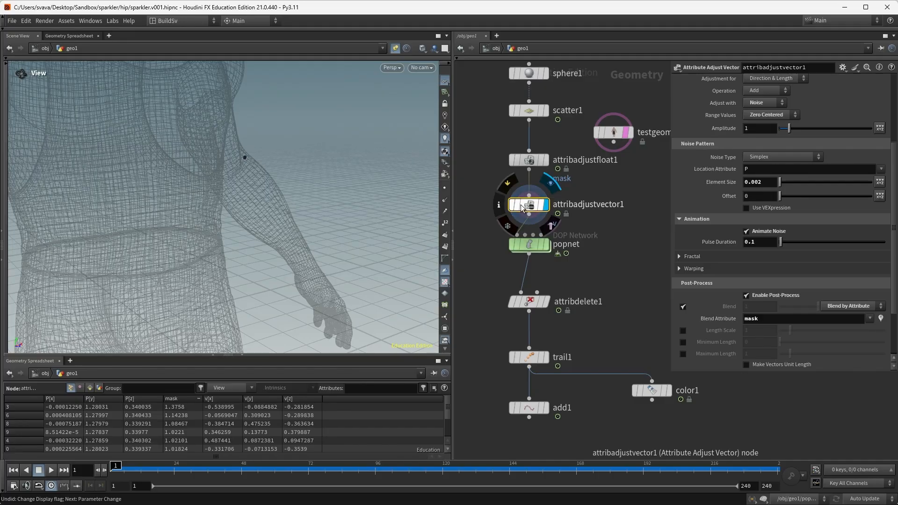
click(499, 204)
click(422, 225)
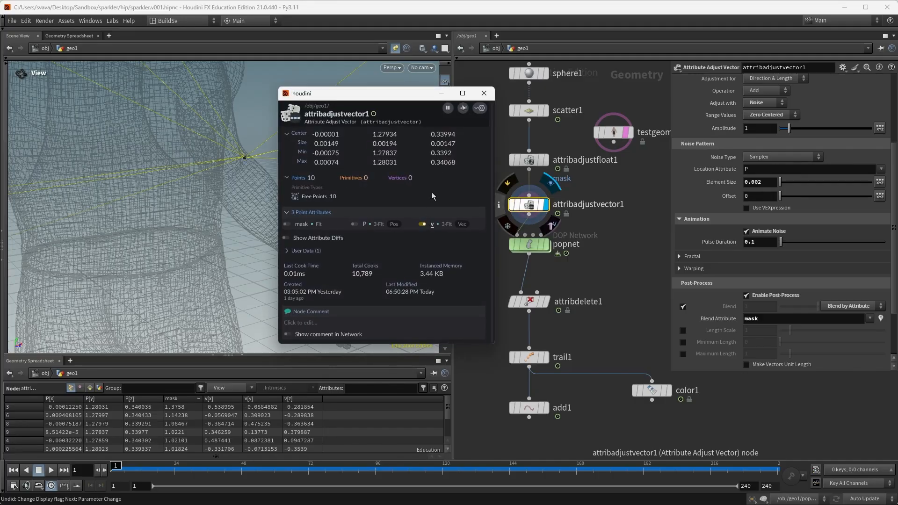
Step: Toggle Blend off and on to compare velocities, leaving blending by mask enabled
drag(374, 196, 240, 215)
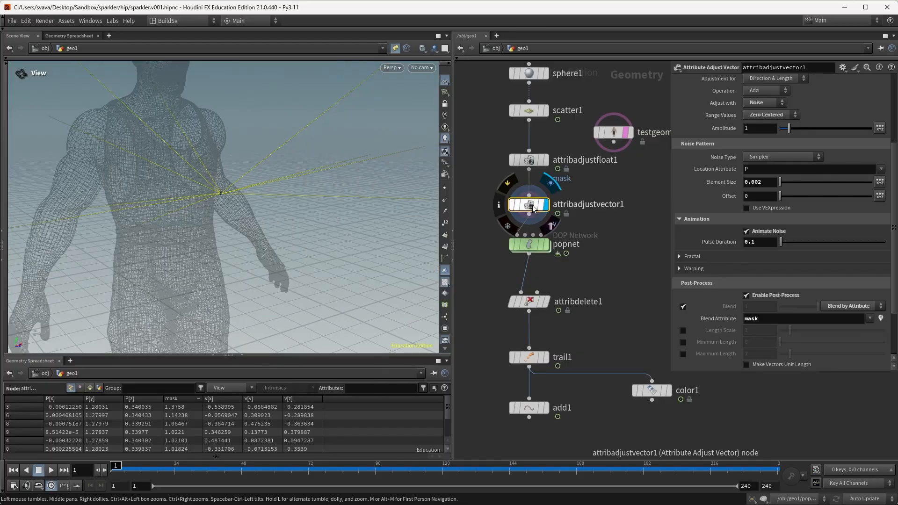
click(682, 307)
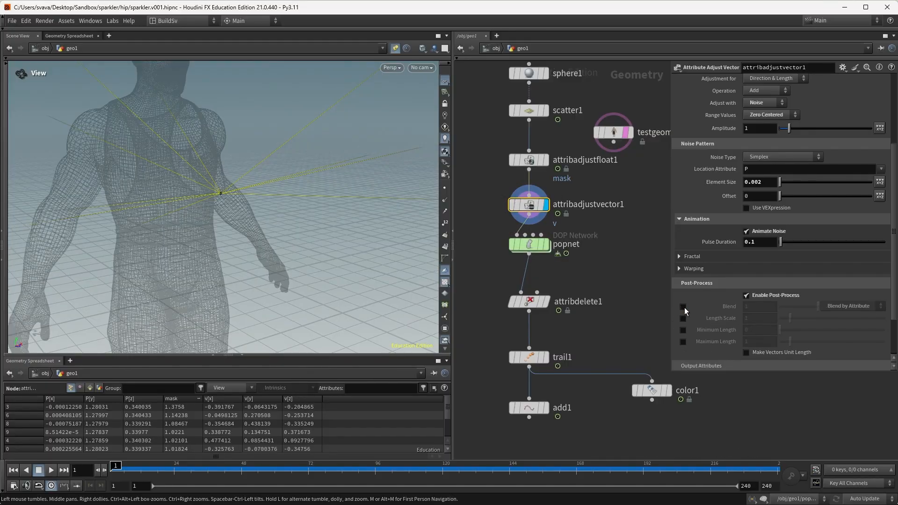
click(684, 308)
click(683, 308)
drag(195, 174, 234, 217)
click(683, 306)
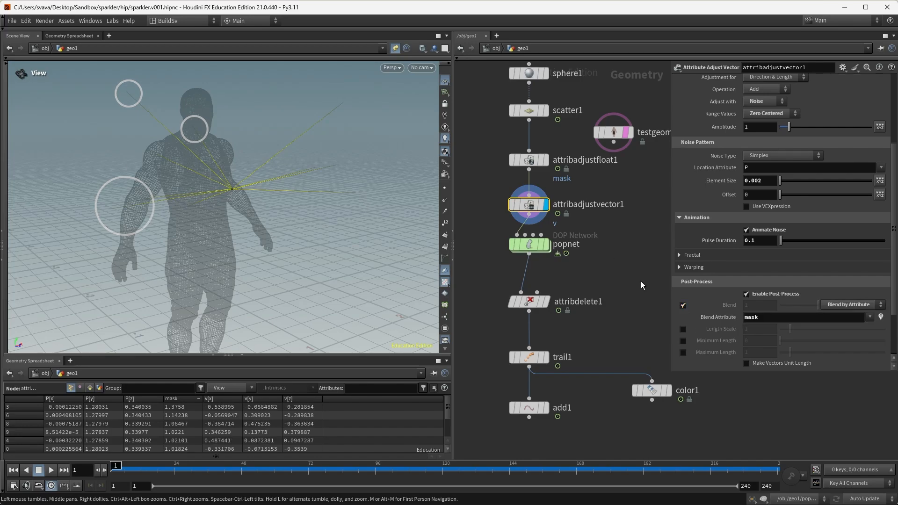
click(533, 154)
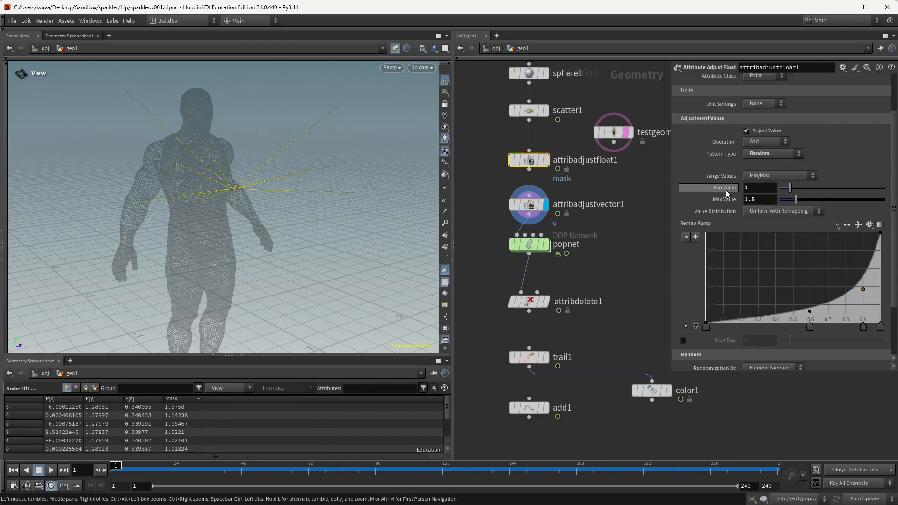
Step: Lower the mask Min Value to 0.5 and play the animation
double_click(754, 187)
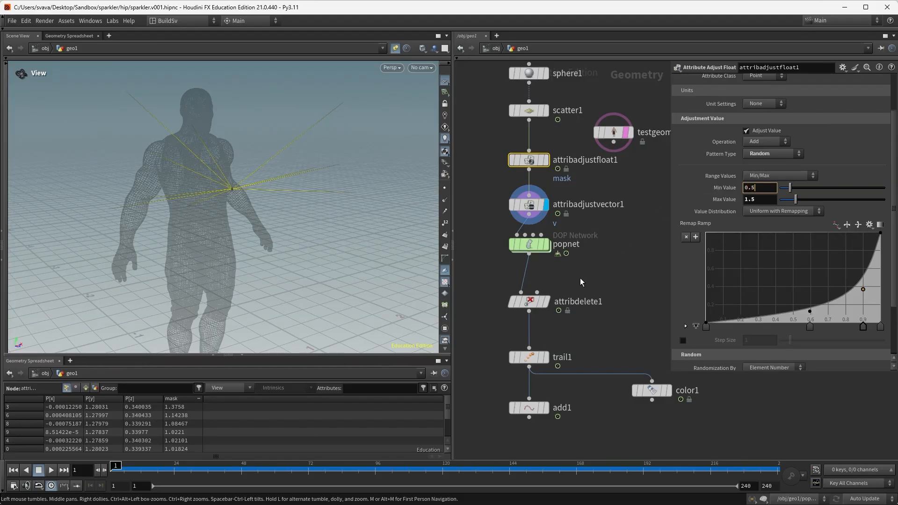
key(Return)
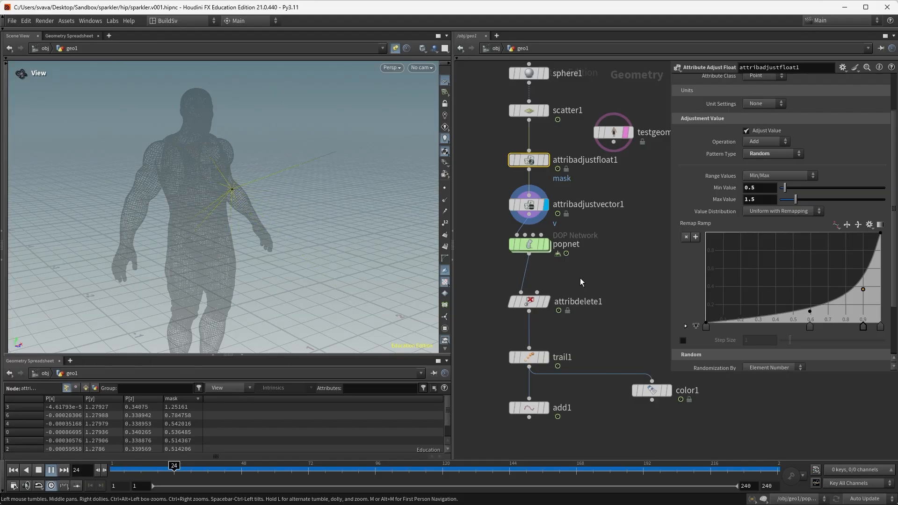
key(Up)
key(Up)
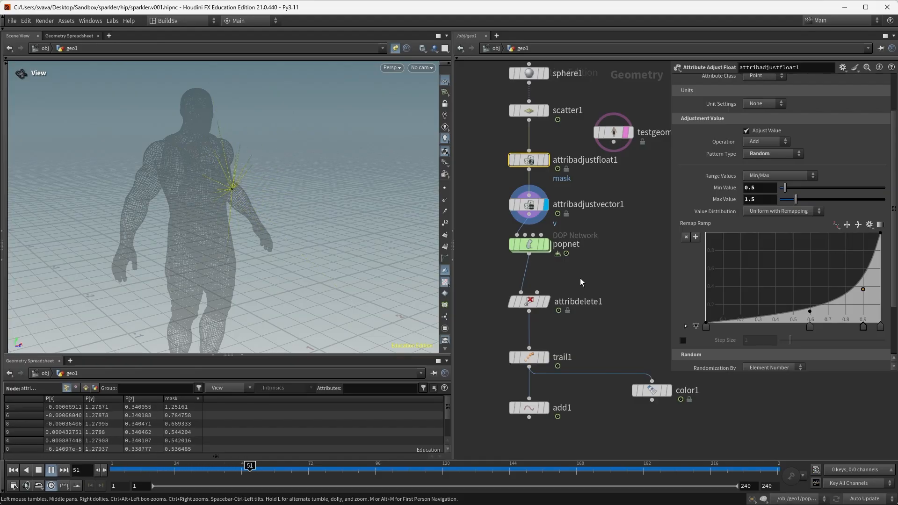
key(Up)
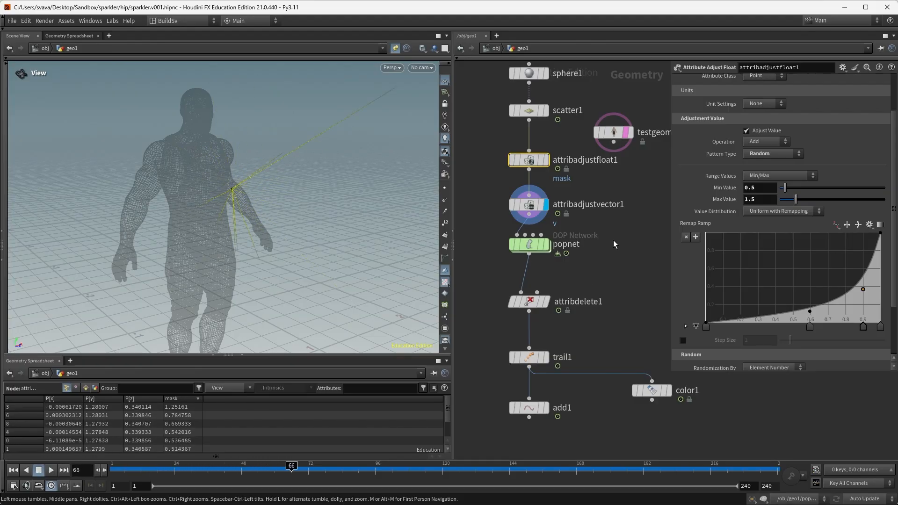
Step: Close Node Info and display add1's spark trails, zooming in on the figure
click(499, 205)
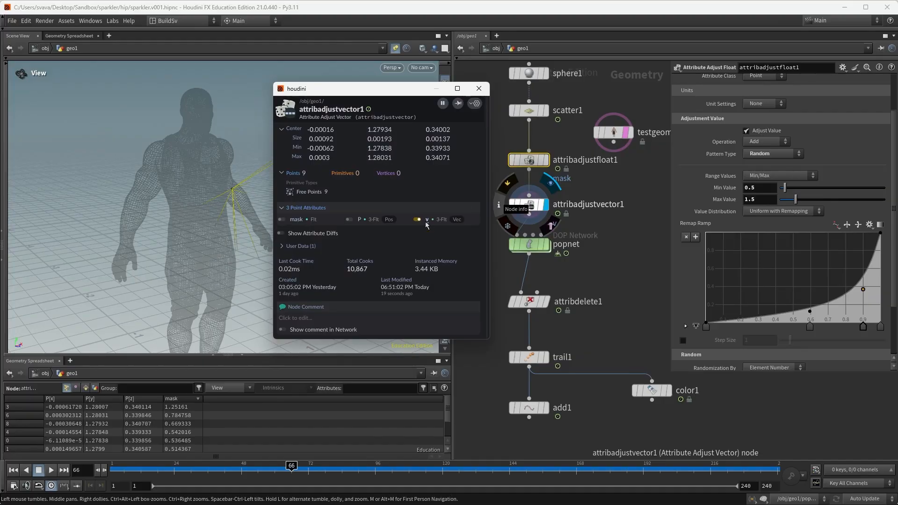
click(479, 88)
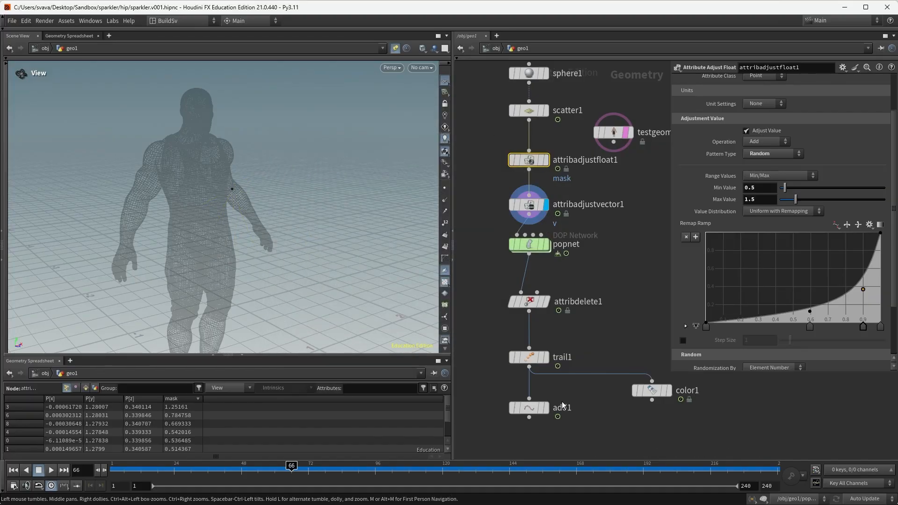
click(547, 408)
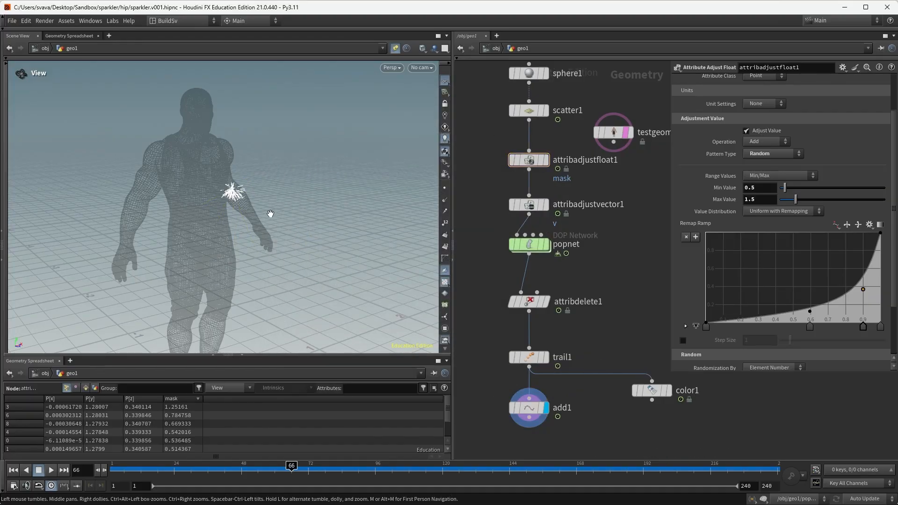
right_drag(259, 203, 389, 198)
middle_drag(298, 193, 306, 197)
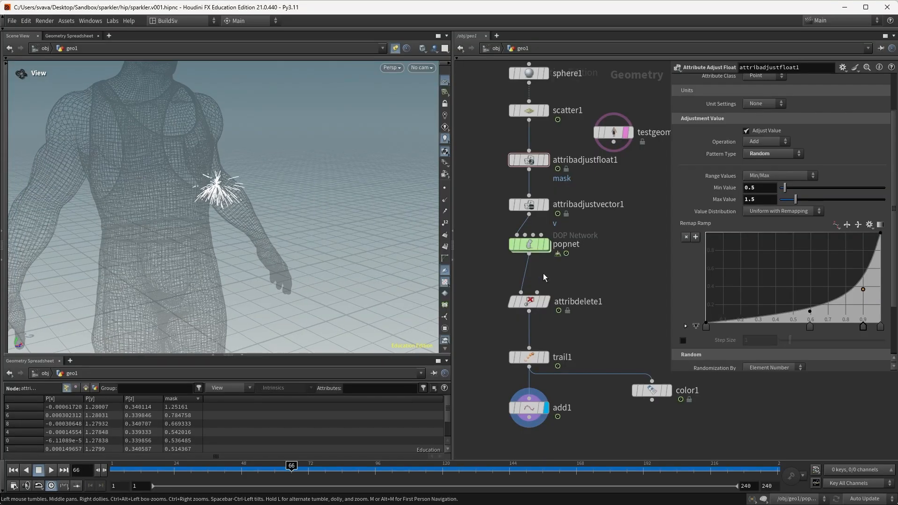
drag(536, 248, 537, 247)
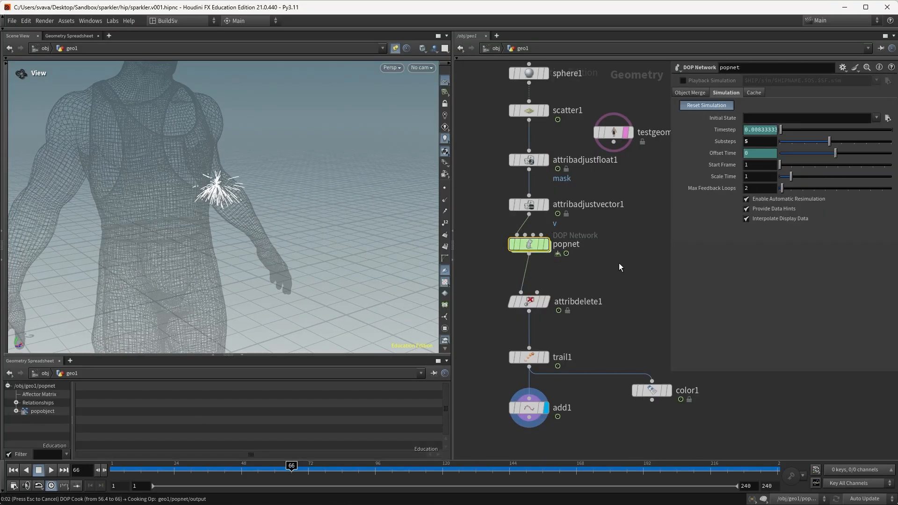
Step: Replay the spark simulation from the first frame and orbit lower around the sparks
key(ctrl+Up)
key(Up)
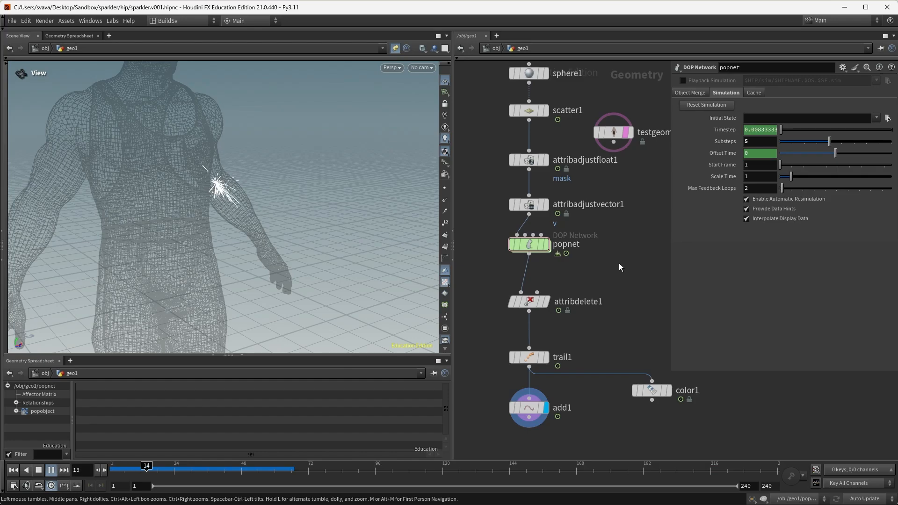
scroll(244, 176, up, 3)
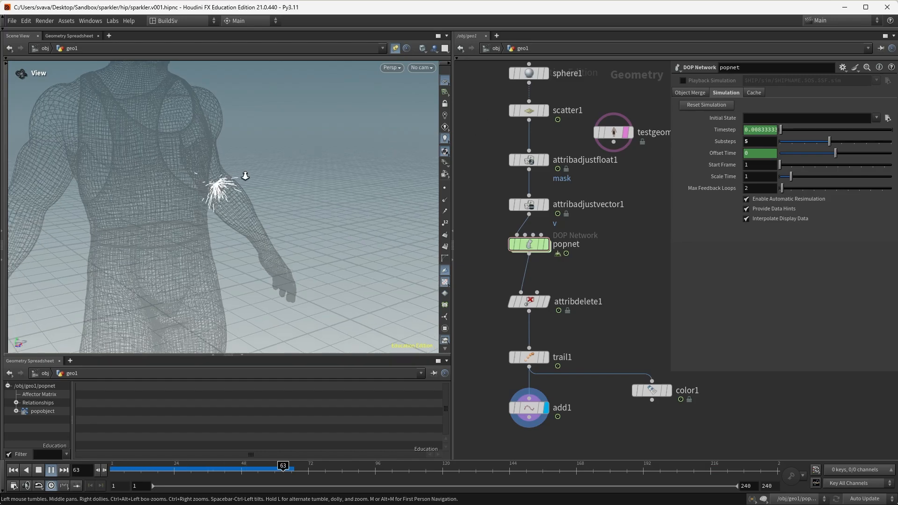
drag(294, 172, 230, 192)
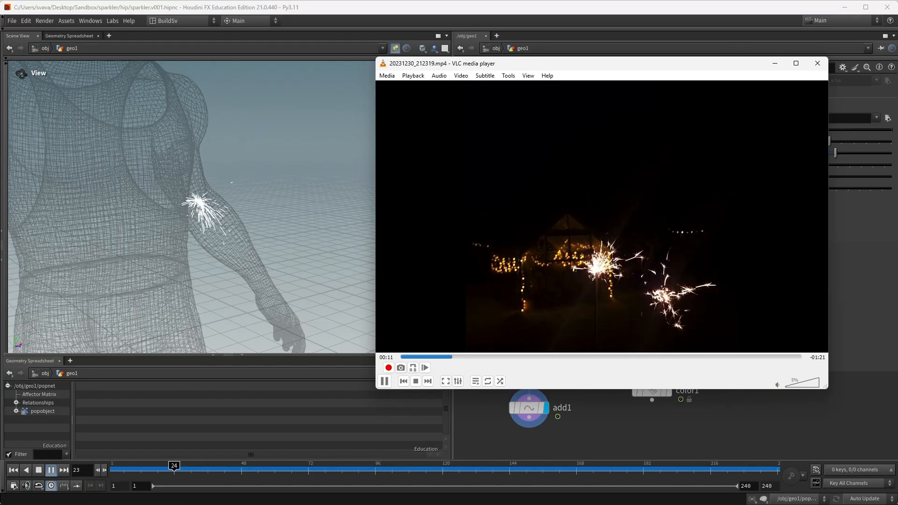
click(588, 15)
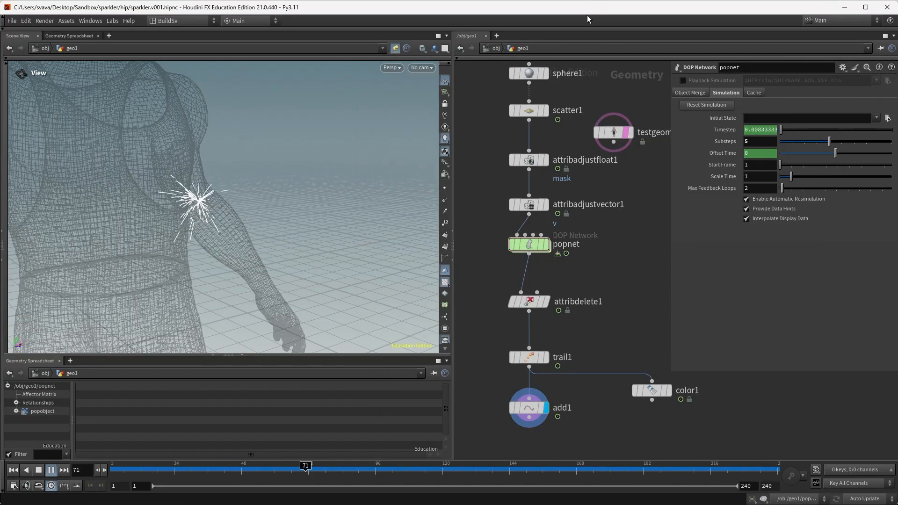
Step: Move the mask remap keys to 0.5 and about 0.83, replay, and view the reference clip
click(538, 164)
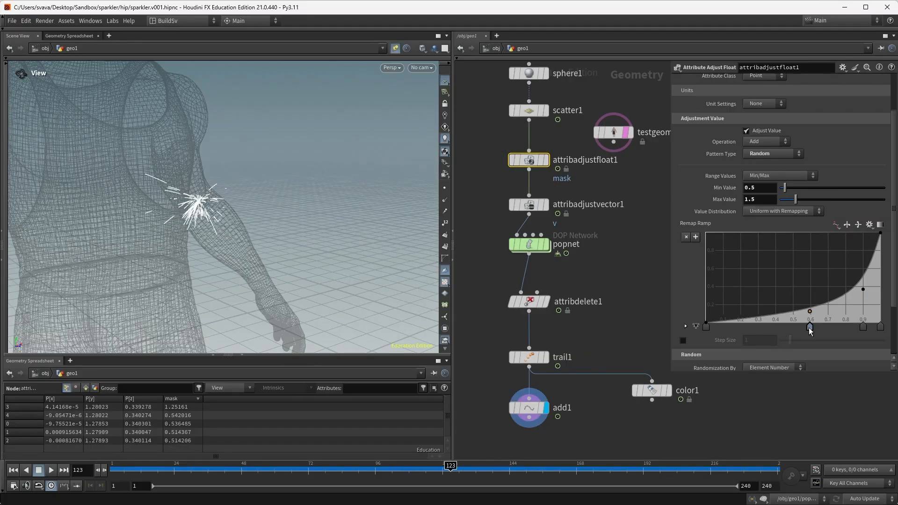
drag(809, 328, 795, 328)
drag(864, 331, 853, 333)
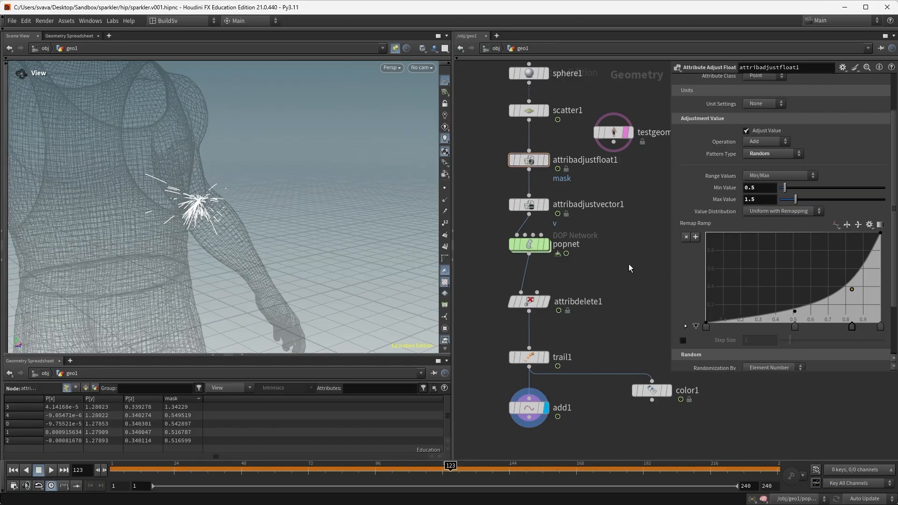
key(ctrl+Up)
key(Up)
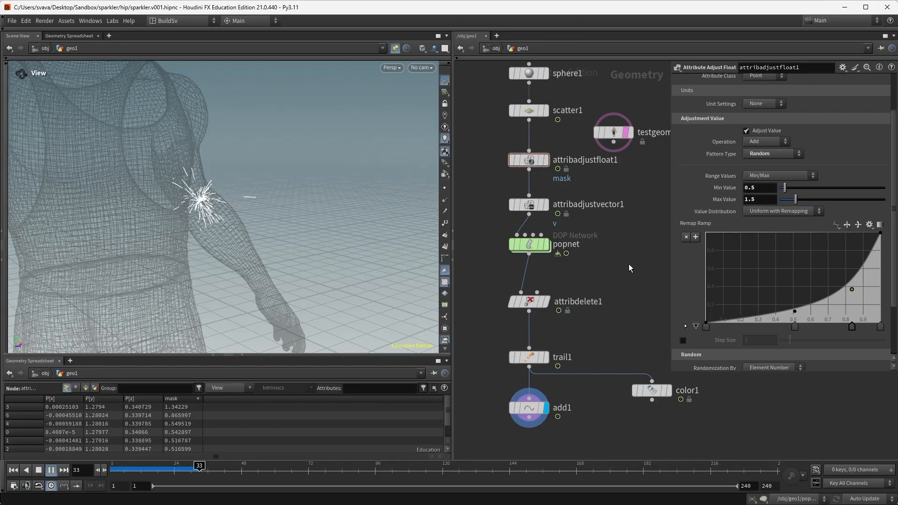
key(alt+Tab)
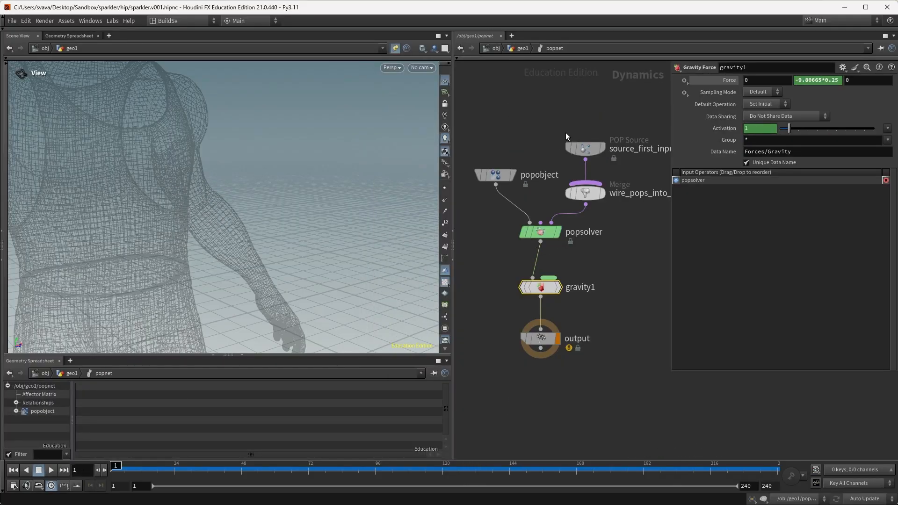
Step: Back in geo1, move popnet and the nodes below it down to make room
click(584, 147)
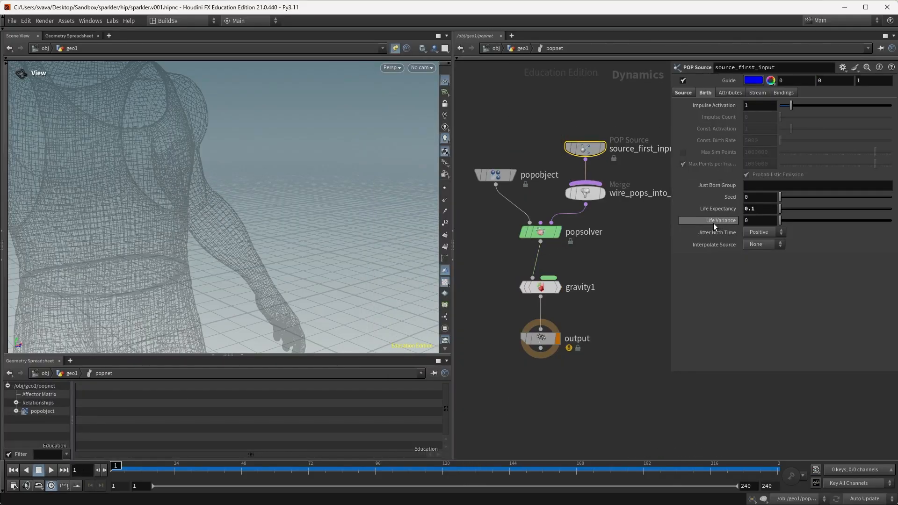
click(523, 48)
middle_drag(595, 259, 600, 231)
drag(674, 425, 529, 216)
drag(528, 215, 529, 272)
click(566, 229)
Step: Wire a new Attribute Adjust Float node between attribadjustvector1 and popnet
key(Tab)
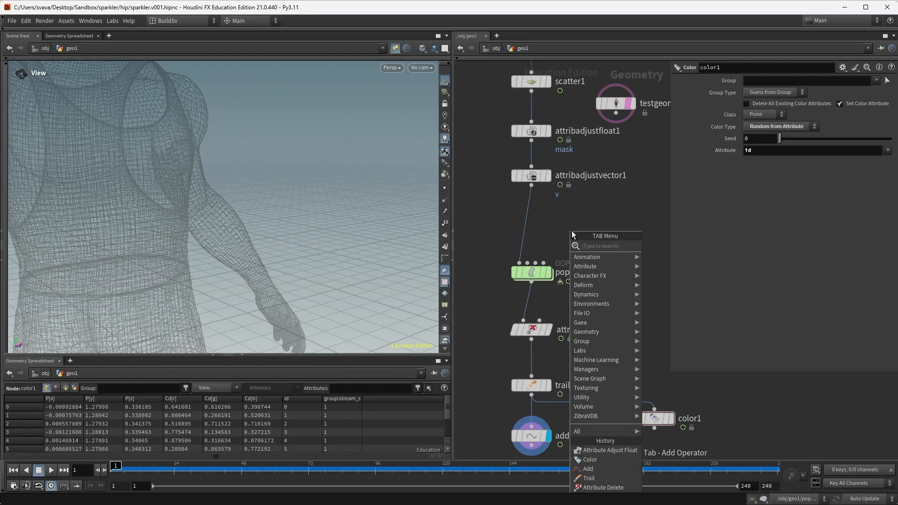
text(att ad fl)
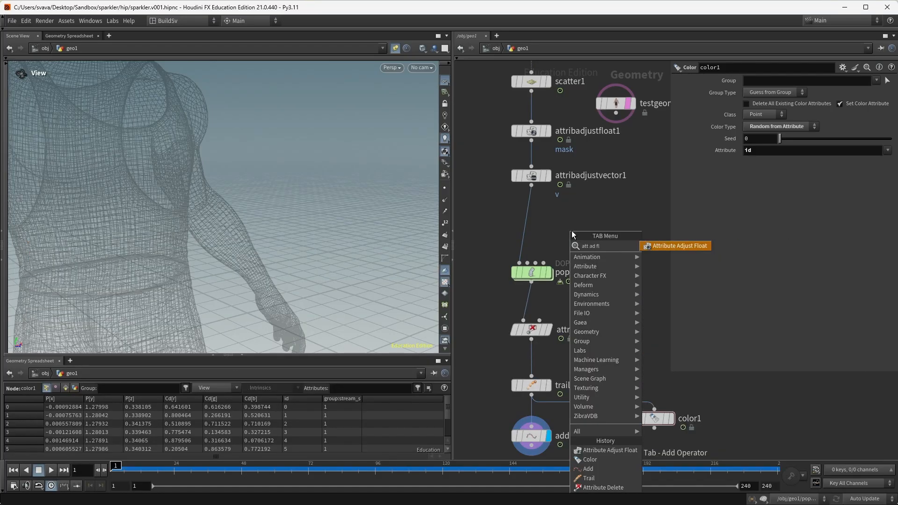
key(Return)
click(571, 231)
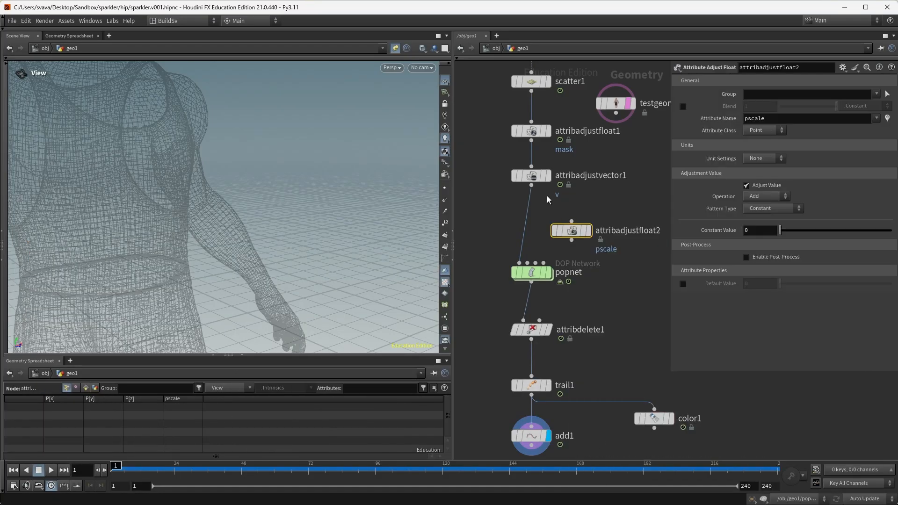
click(532, 186)
click(572, 221)
drag(519, 258, 552, 230)
click(571, 240)
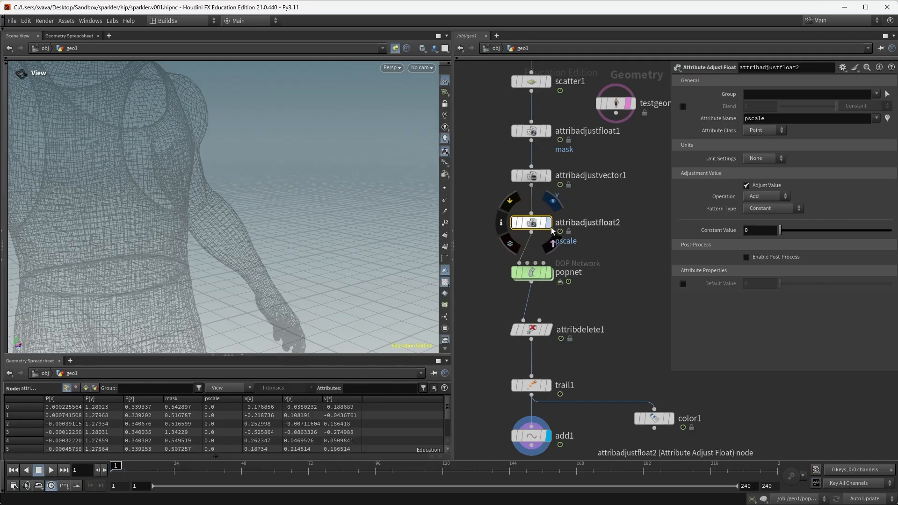
Step: Change its adjusted attribute from pscale to life
drag(801, 118, 682, 100)
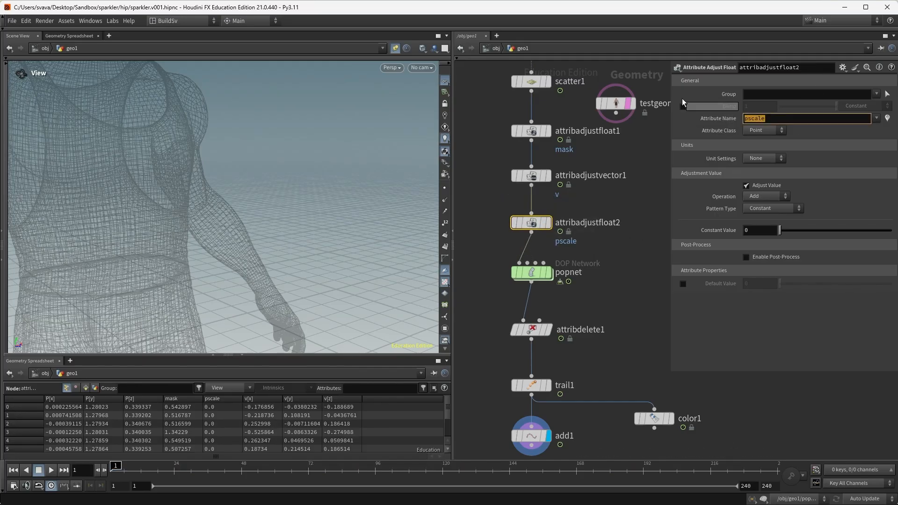
text(life)
key(Return)
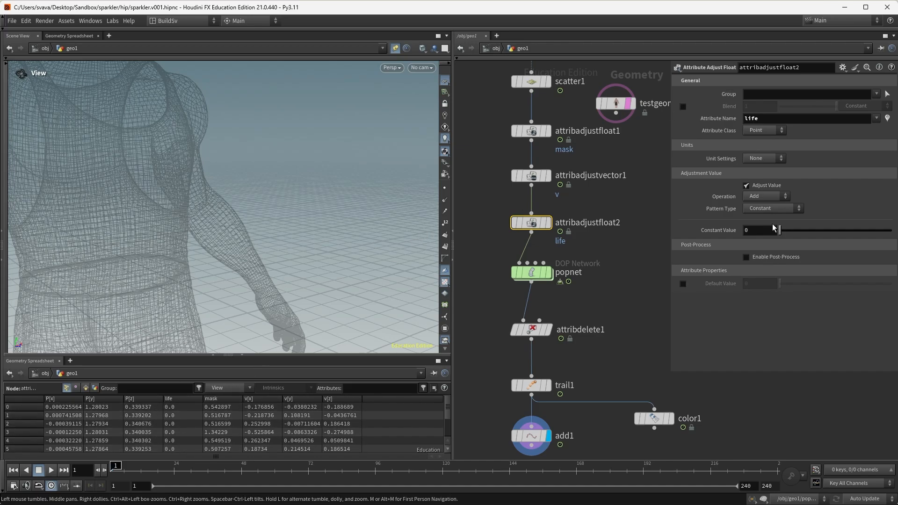
Step: Randomize life with Min 0.02 and a B-Spline remap curve bent low, then enter popnet
click(773, 209)
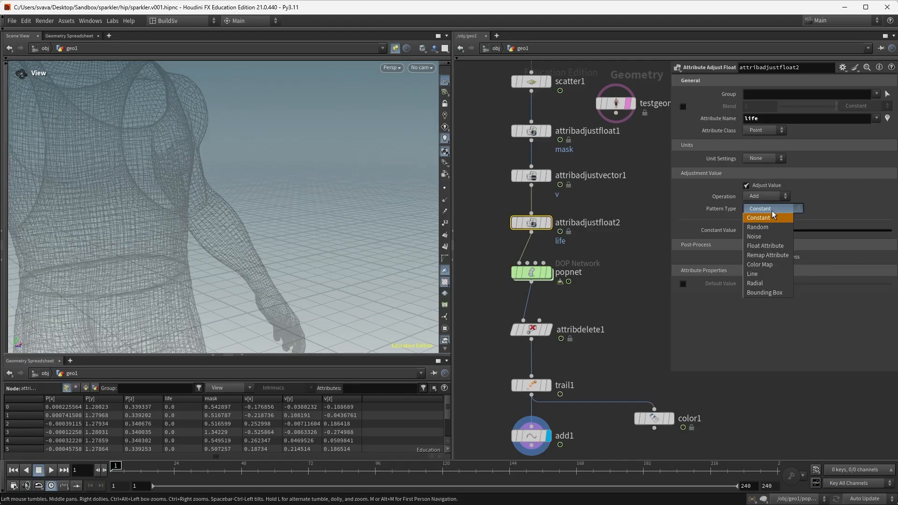
click(770, 225)
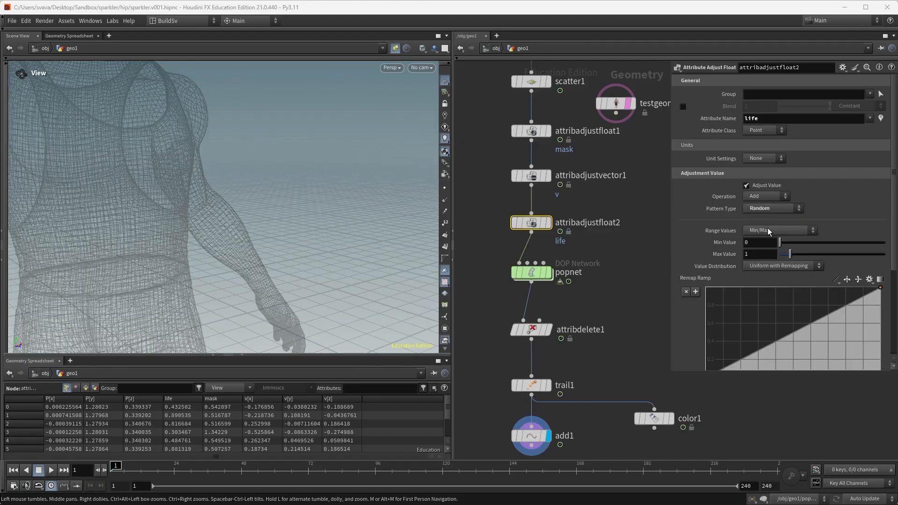
scroll(767, 228, down, 3)
click(836, 225)
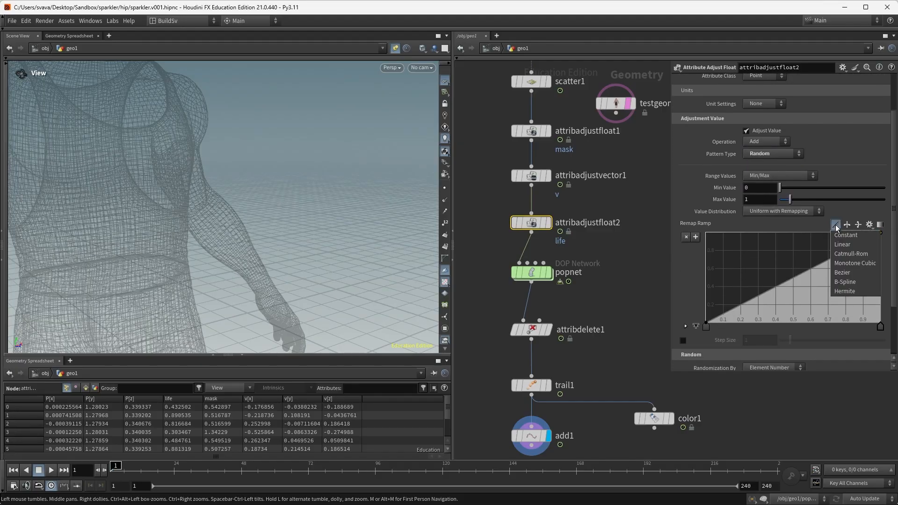
click(844, 282)
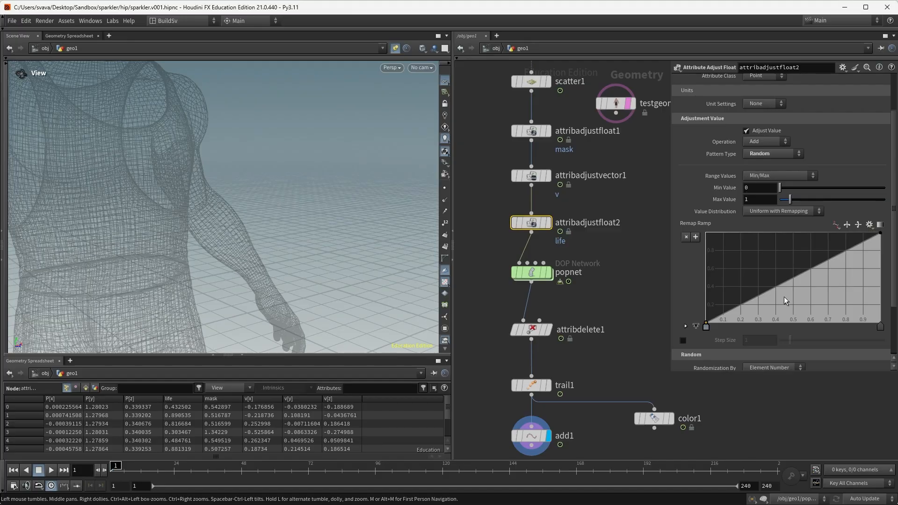
drag(785, 298, 838, 312)
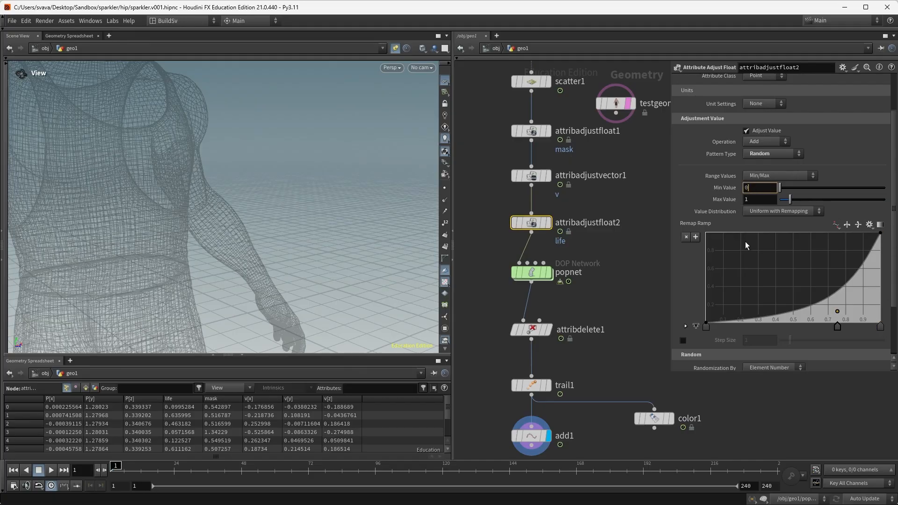
text(.02)
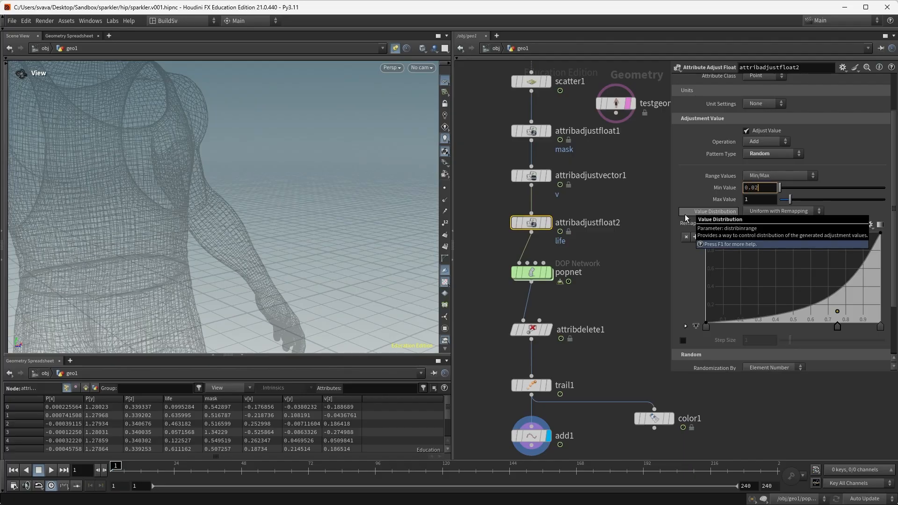
double_click(533, 273)
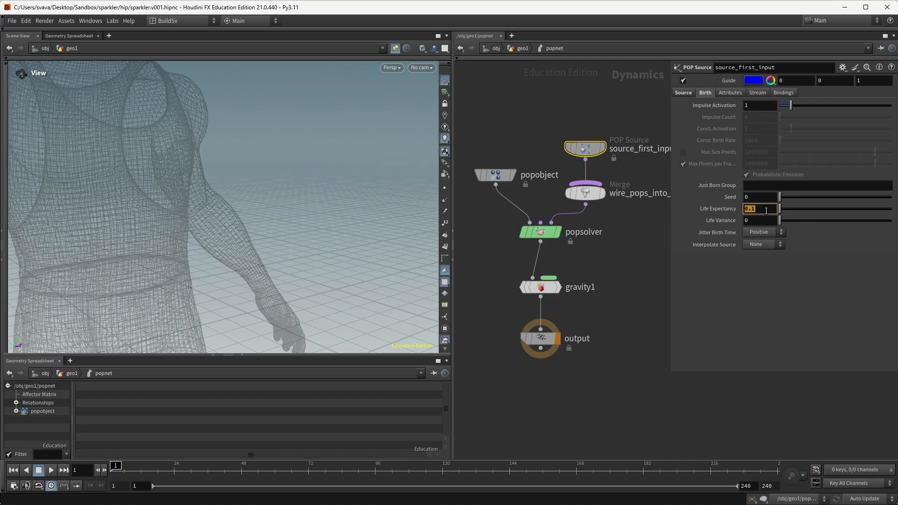
Step: Back in geo1, set attribadjustfloat2's Max Value to 0.1 and view the sparks
click(522, 48)
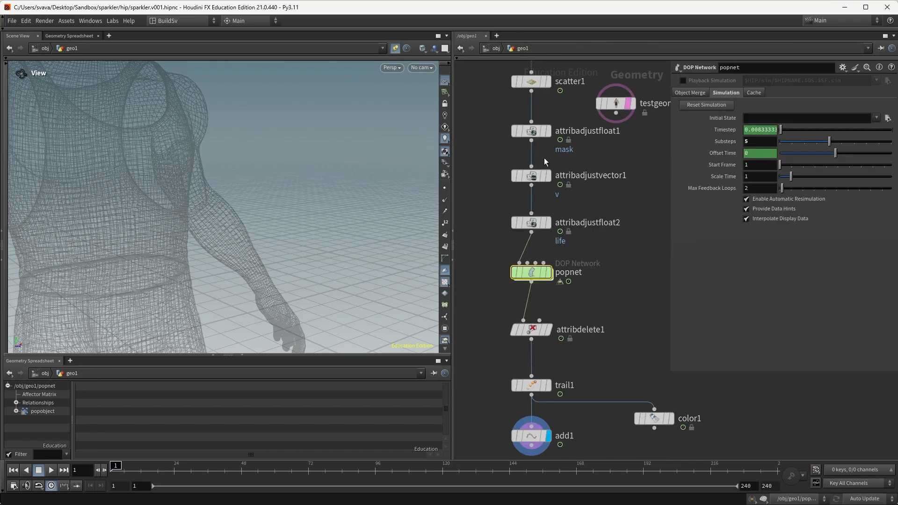
click(545, 222)
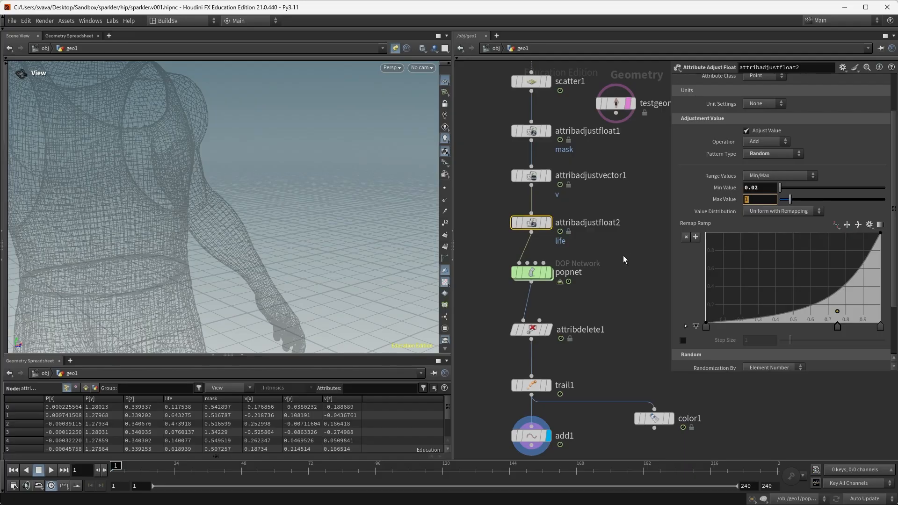
text(0.1)
key(Return)
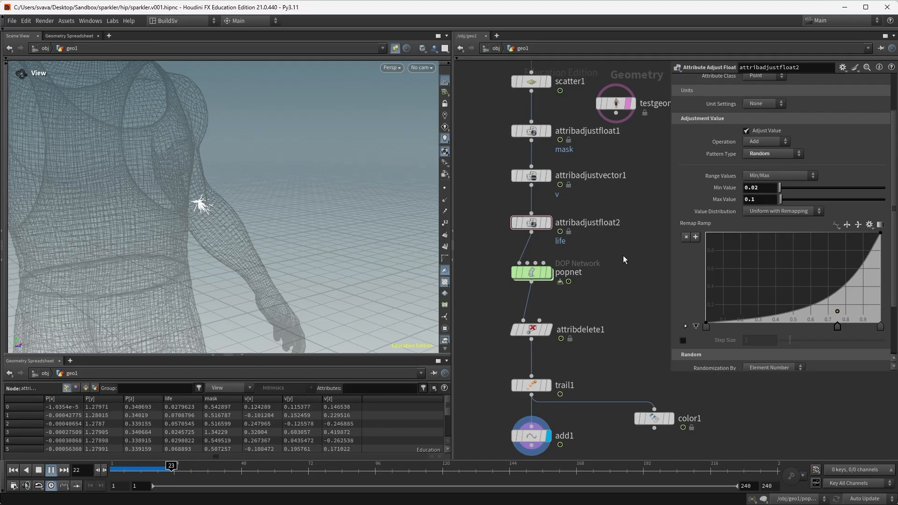
right_drag(219, 206, 253, 201)
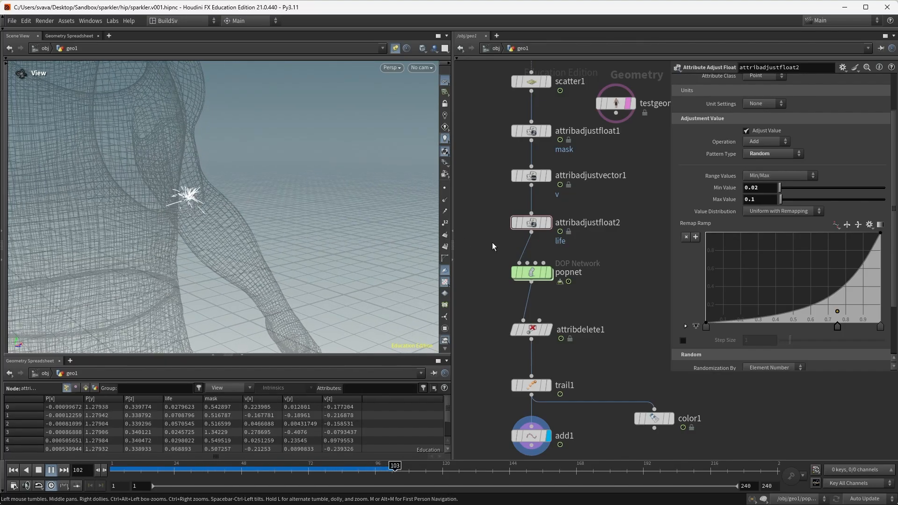
key(ctrl+z)
Step: After checking the reference, try Max 0.2 and replay, then settle on 0.15
key(alt+Tab)
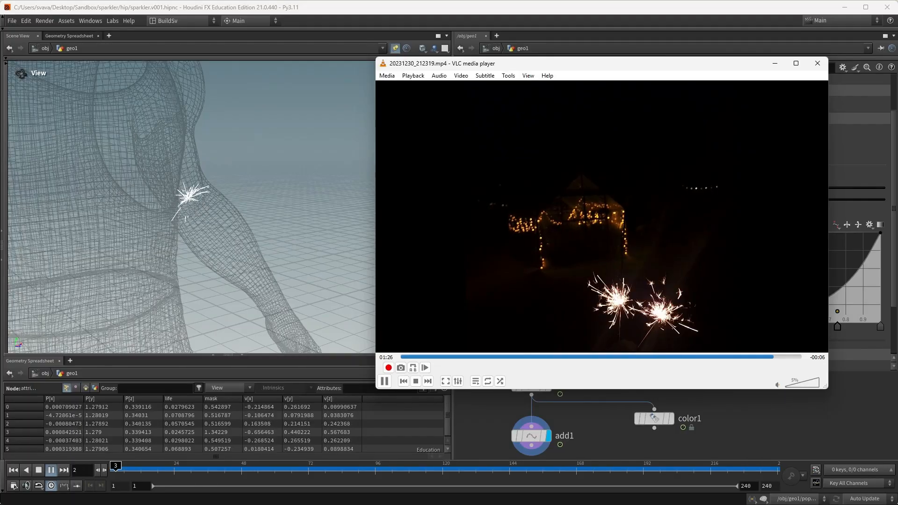
click(790, 426)
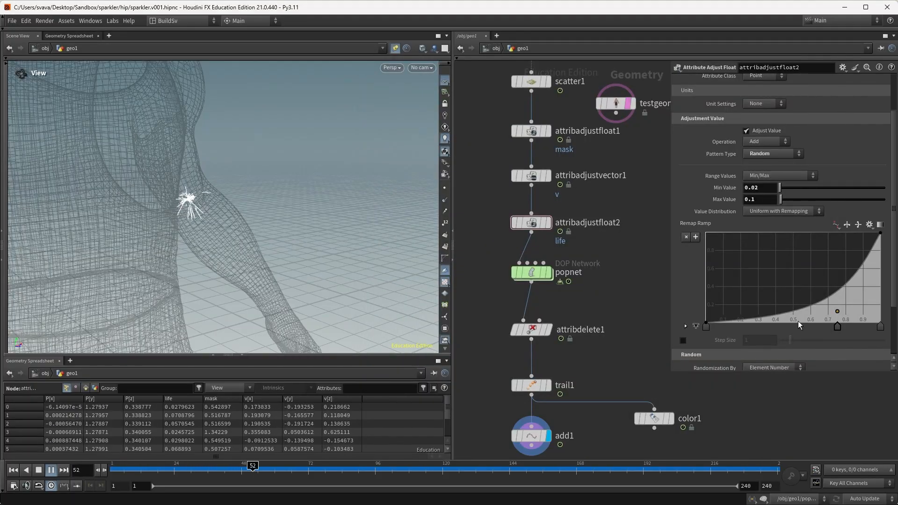
click(766, 200)
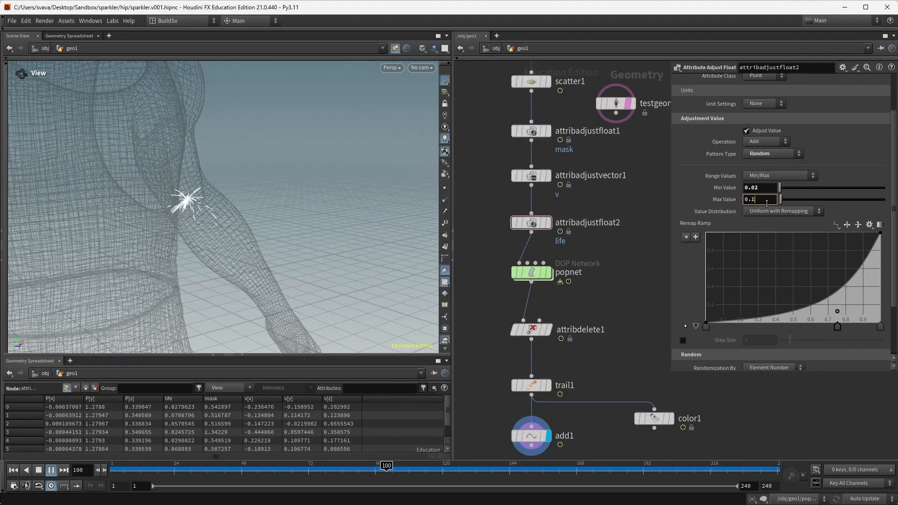
key(Return)
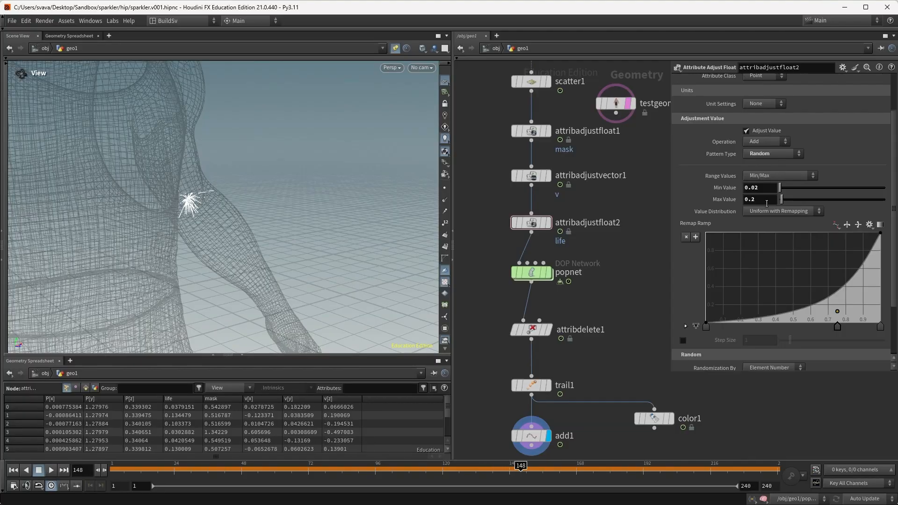
key(ctrl+Up)
key(Up)
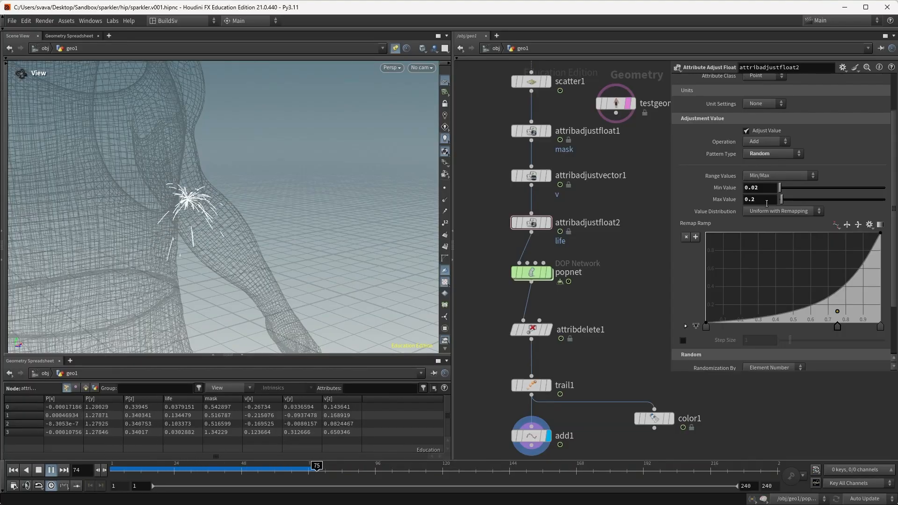
key(ctrl+z)
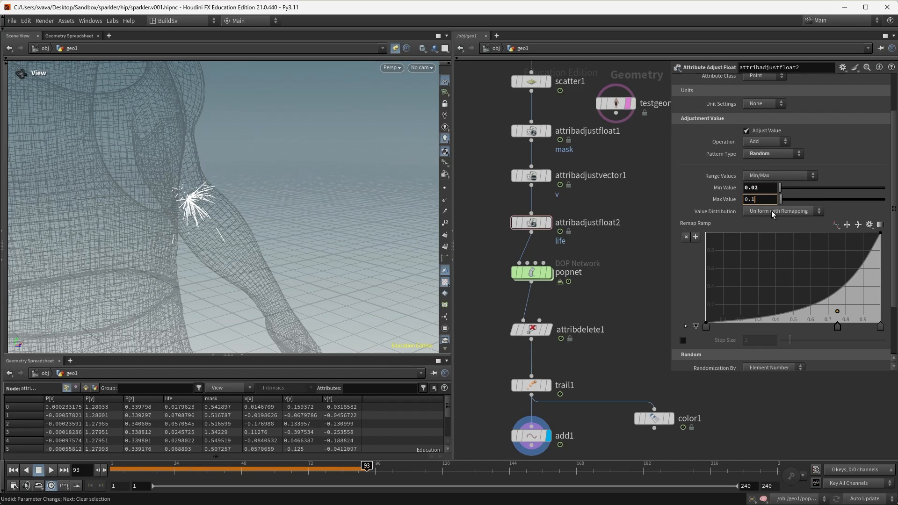
key(Return)
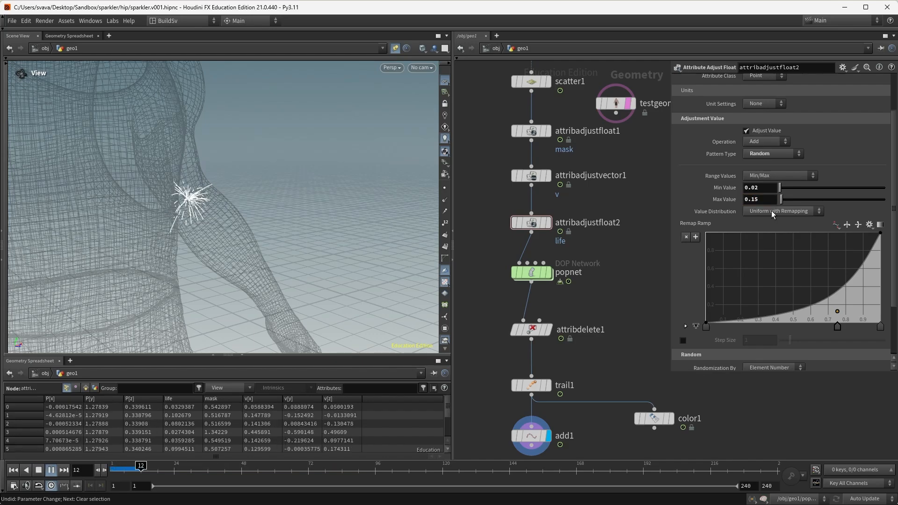
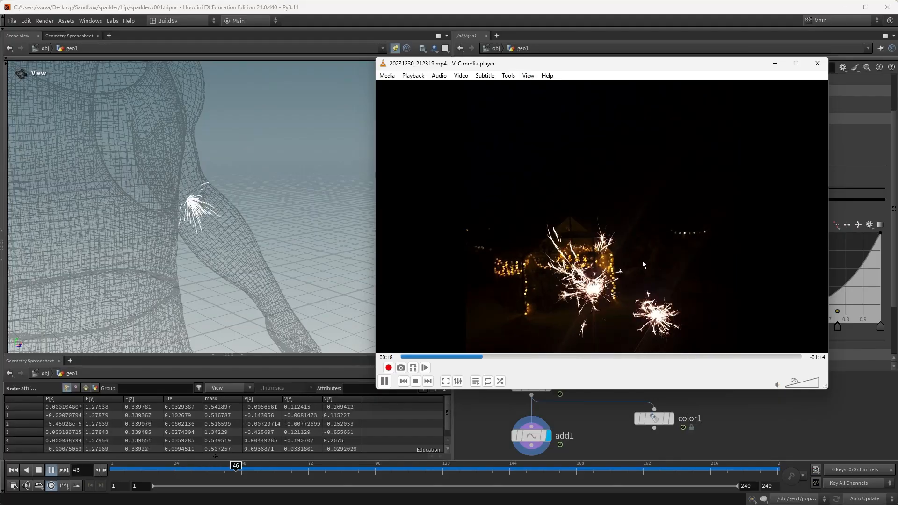
Step: Minimize the VLC sparkler reference so Houdini's geo1 network is visible
click(775, 63)
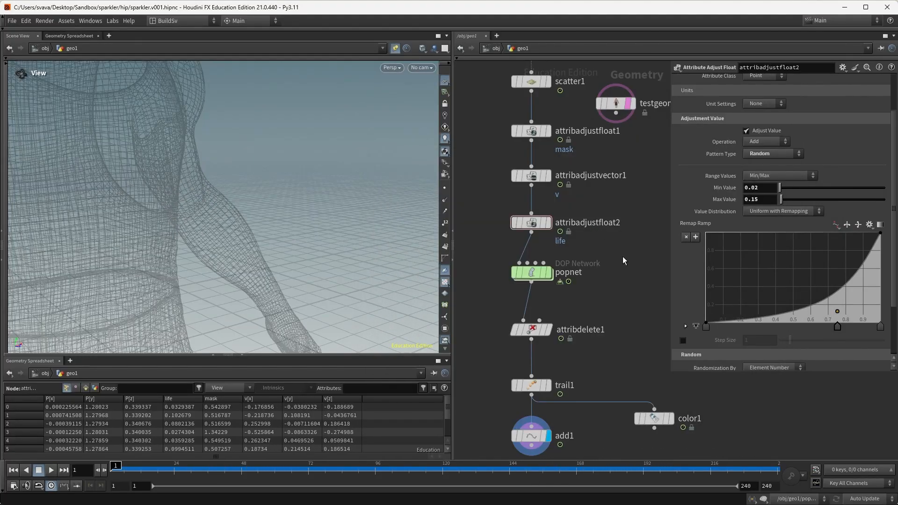
Step: Inside popnet, add a POP Force node and wire it into the merge
double_click(534, 275)
middle_drag(639, 253, 615, 278)
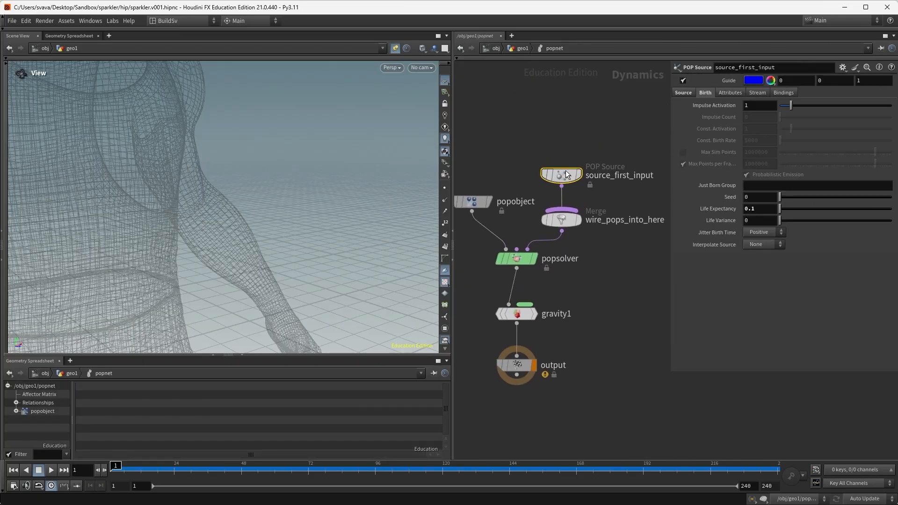
drag(566, 174, 529, 99)
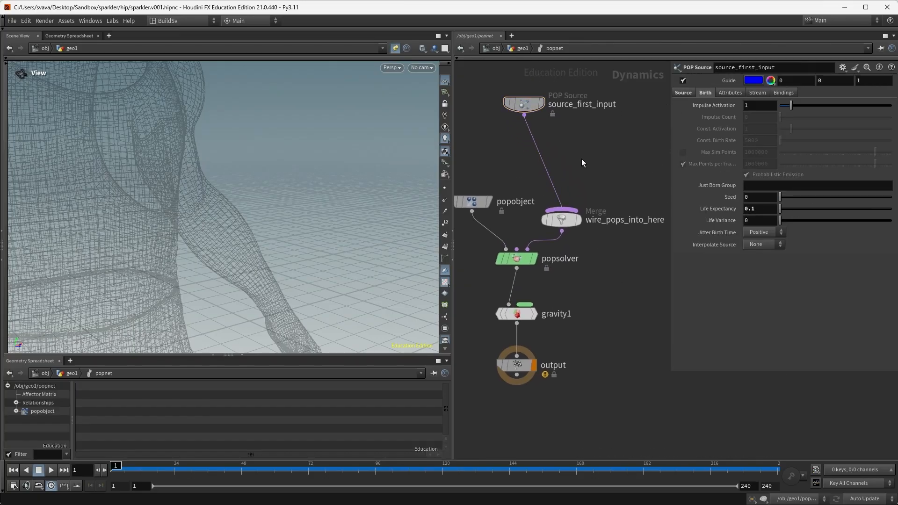
key(Tab)
text(popforce)
key(Return)
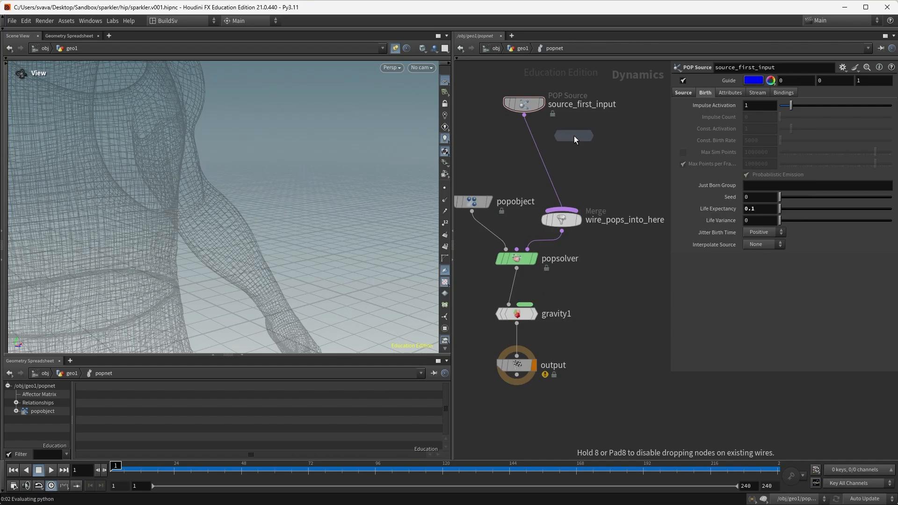
click(580, 138)
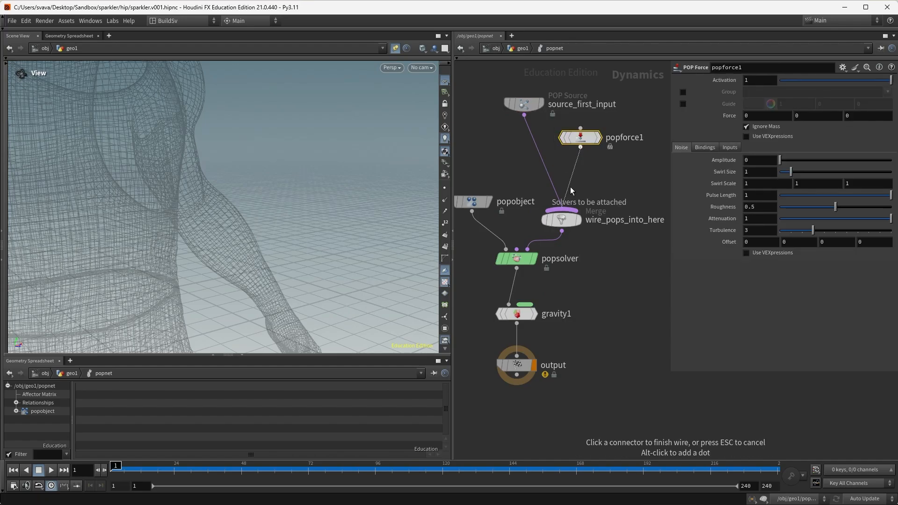
click(570, 187)
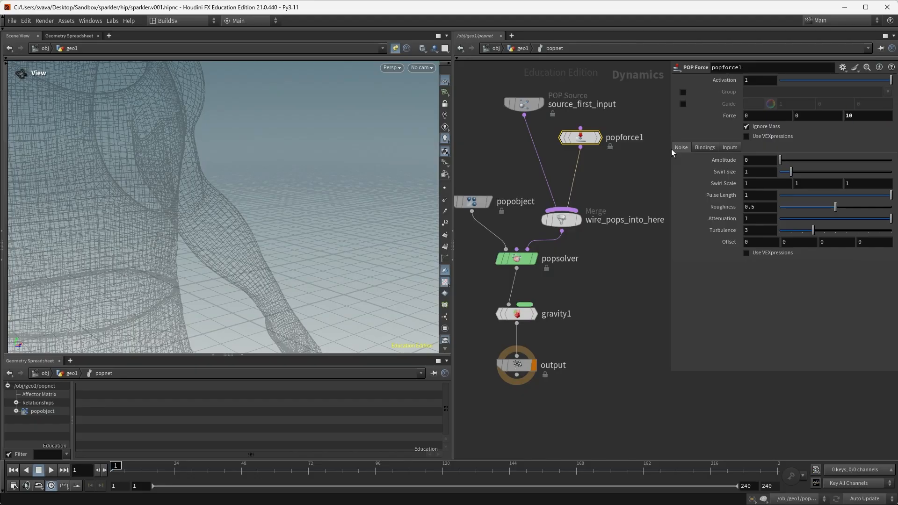
Step: Preview the sparks and set the force's Z to 5, then settle on 3
key(Up)
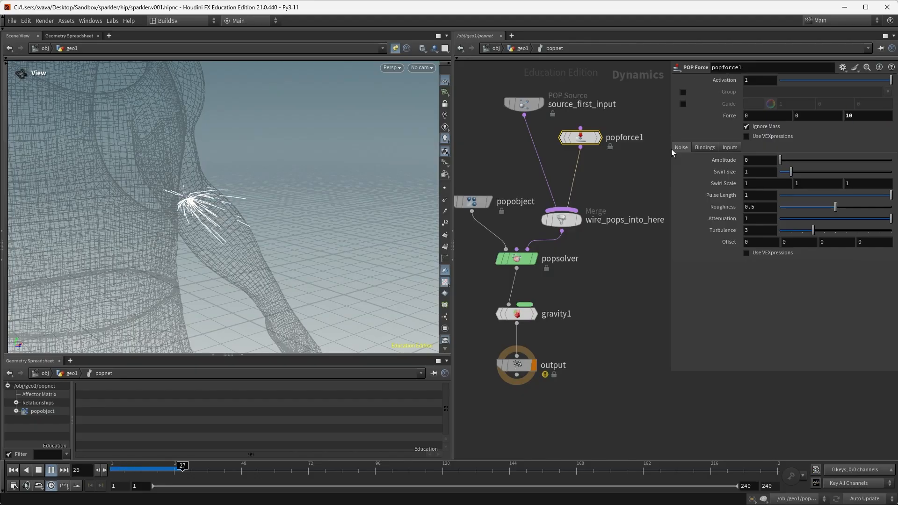
click(869, 116)
text(5)
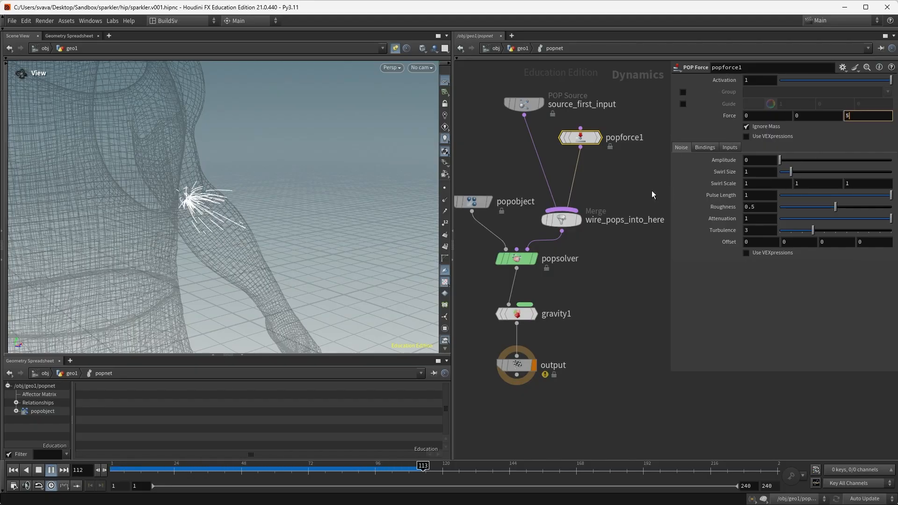
key(Return)
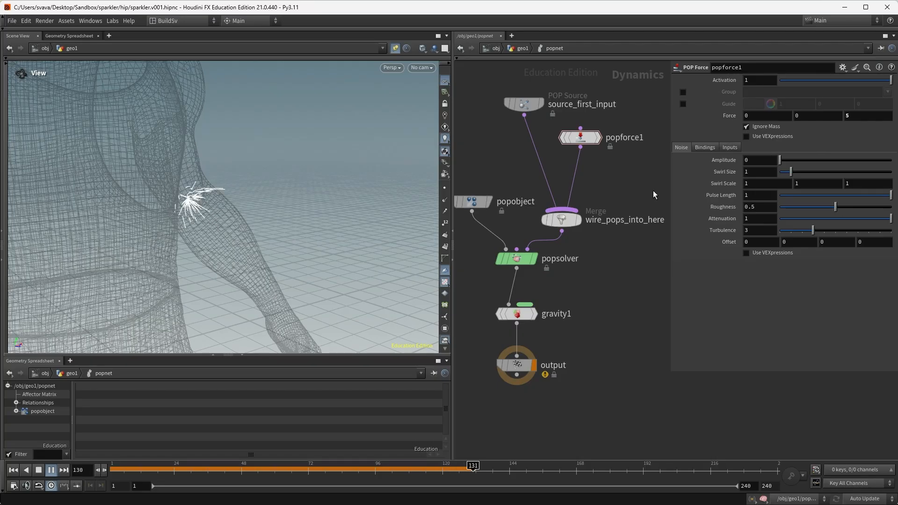
click(869, 116)
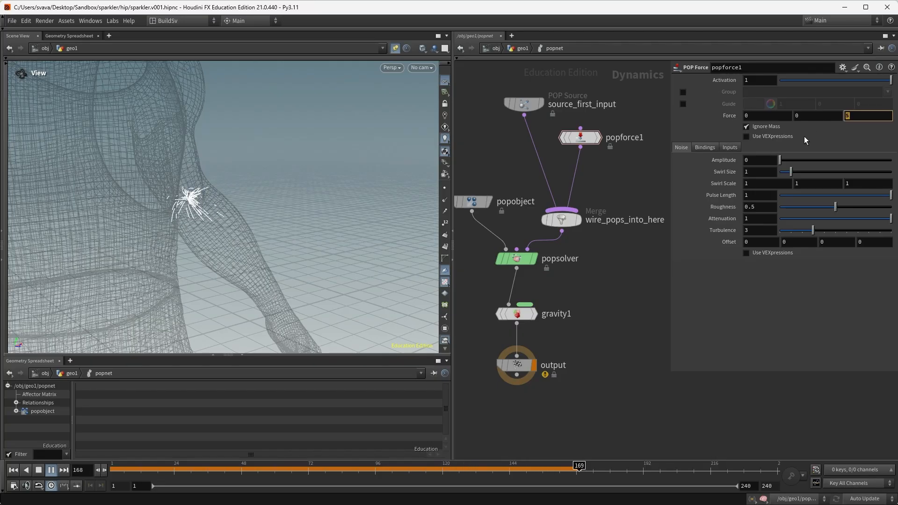
text(3)
key(Return)
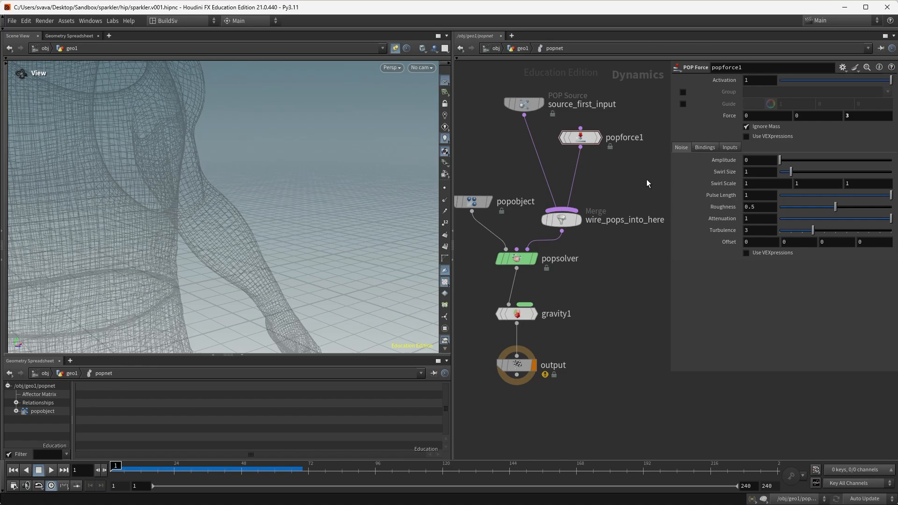
Step: Replay with the new force, raise popforce1's noise amplitude and set Roughness to 0
key(Up)
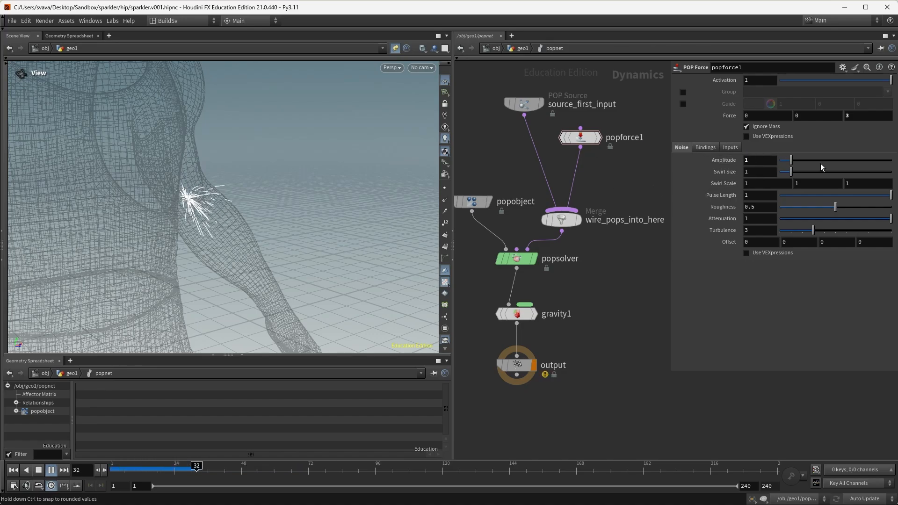
drag(820, 161, 882, 157)
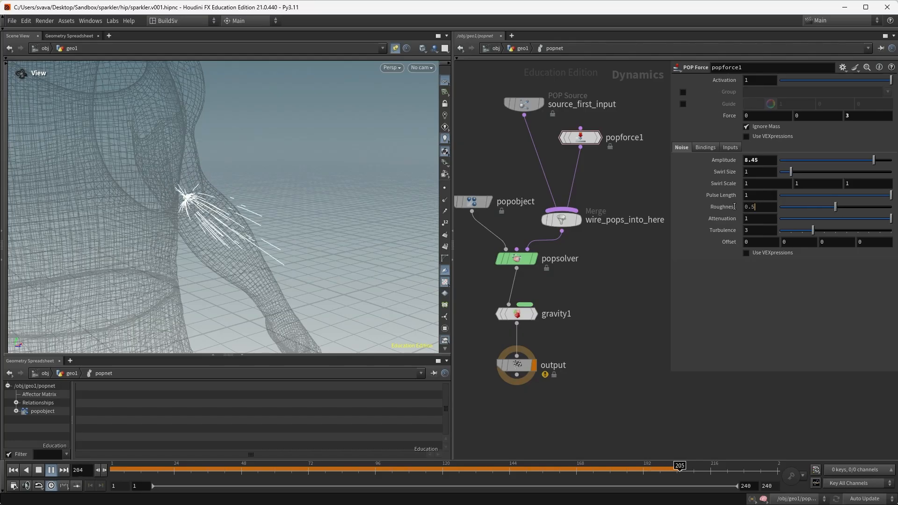
double_click(759, 207)
text(0)
key(Return)
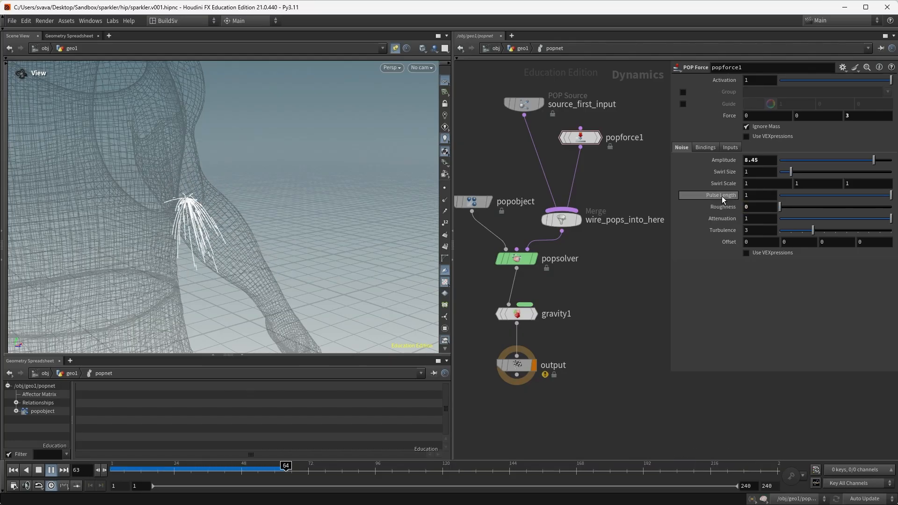
Step: Set noise Pulse Length to 0.466 and Roughness to 0.307, then lower the amplitude
click(831, 196)
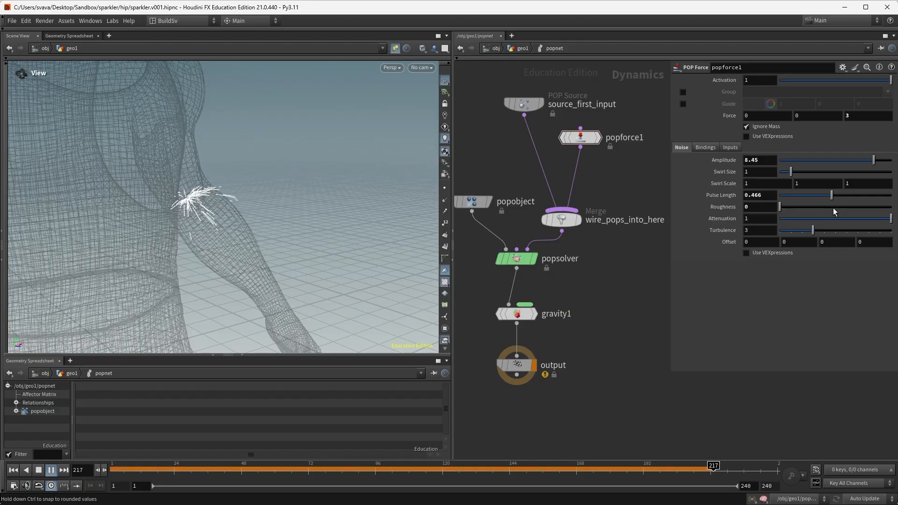
click(838, 208)
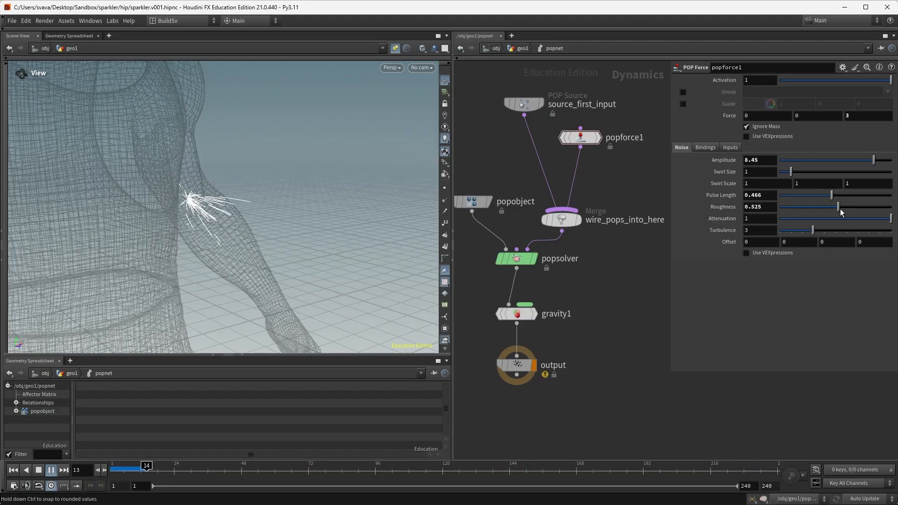
click(814, 207)
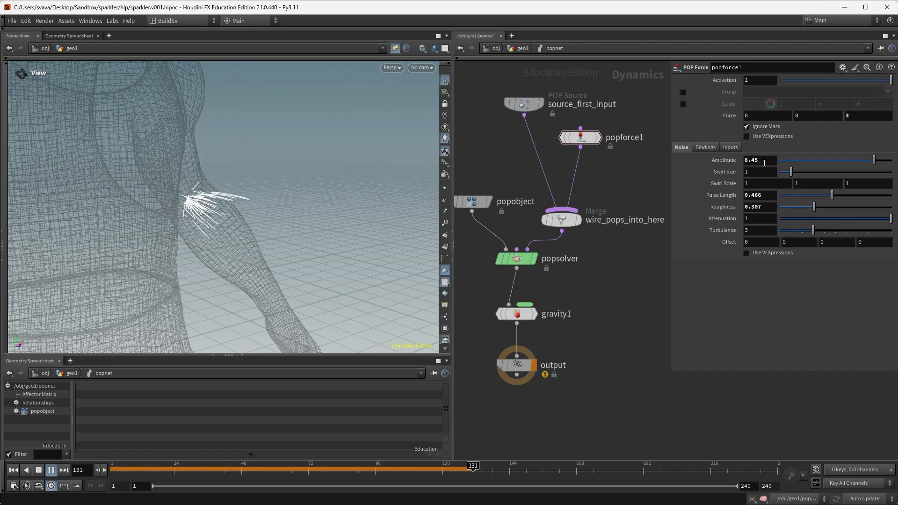
drag(863, 160, 804, 163)
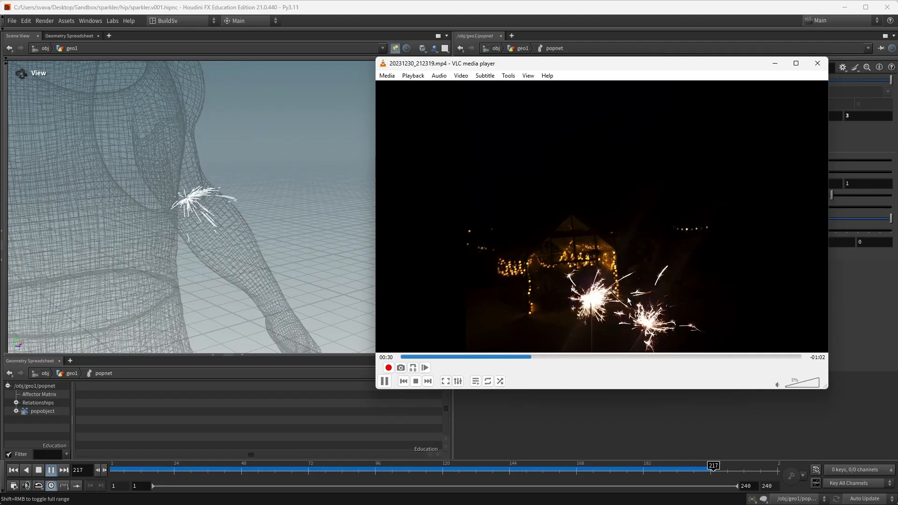
Step: Pause the reference, rewind to frame 1, and render a flipbook with new settings
key(space)
click(568, 10)
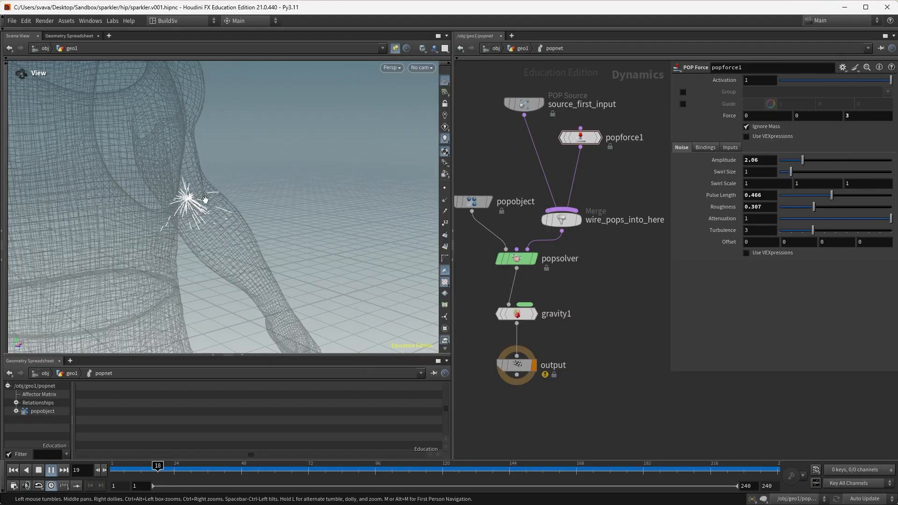
key(ctrl+Up)
click(6, 322)
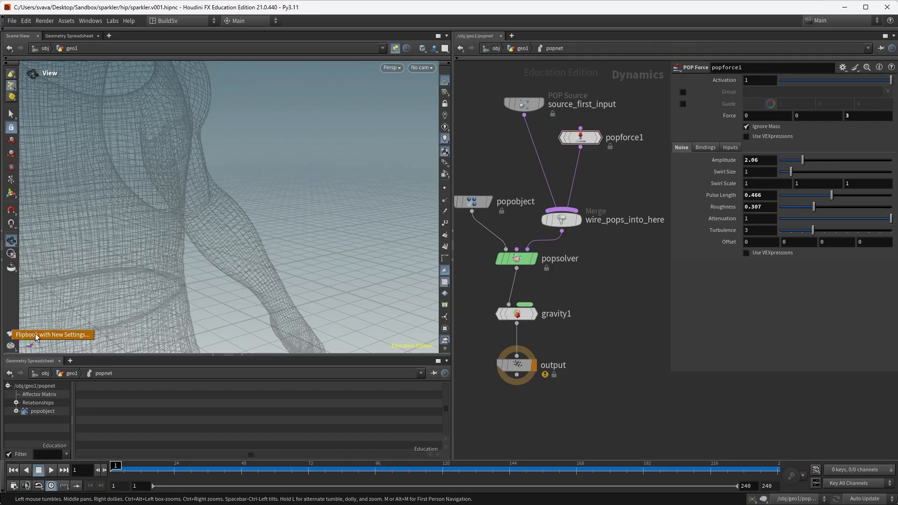
click(36, 335)
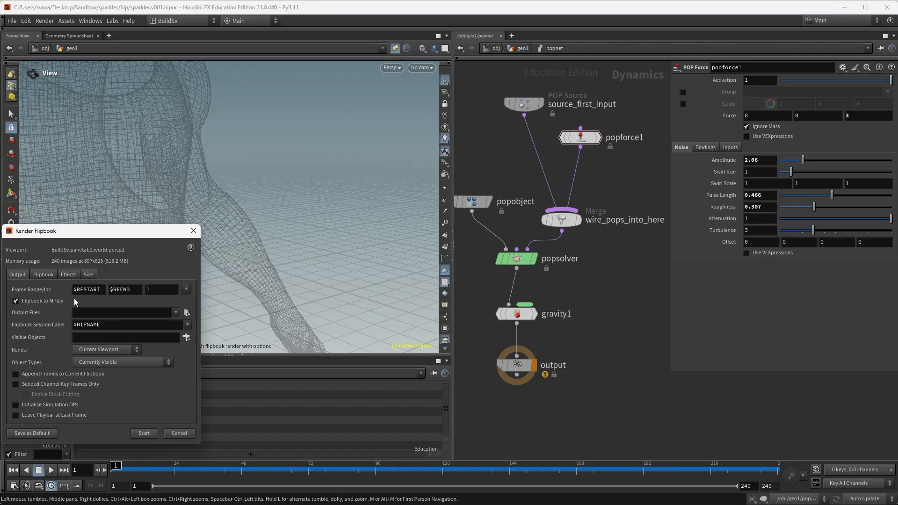
click(89, 276)
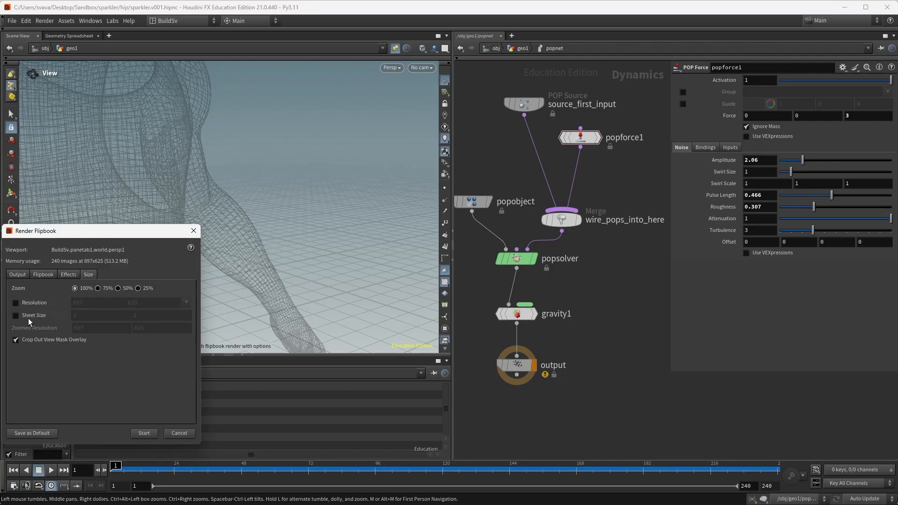
click(143, 432)
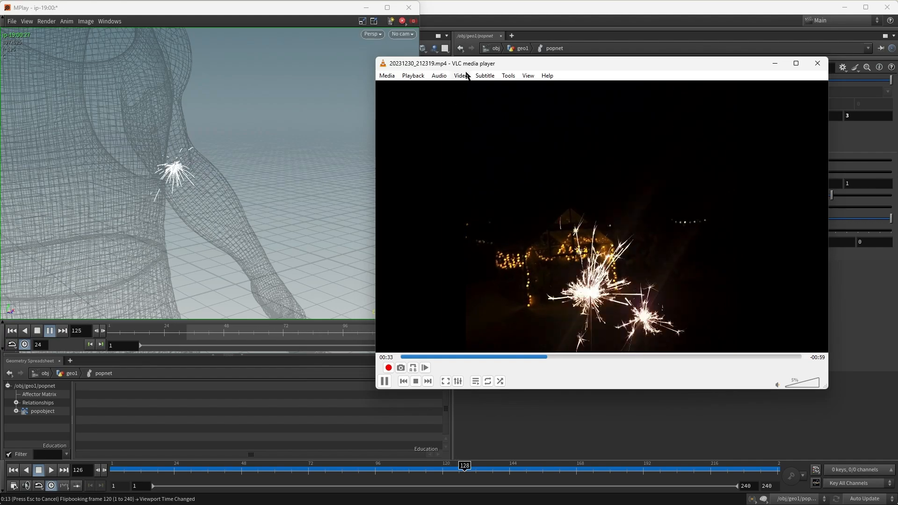
Step: Compare the MPlay flipbook beside the reference video, then return to Houdini
drag(475, 70, 386, 59)
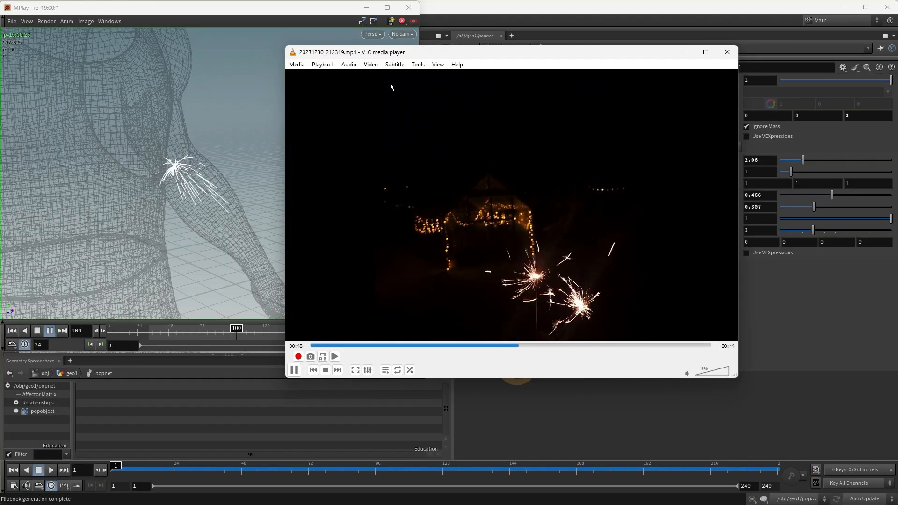
click(414, 21)
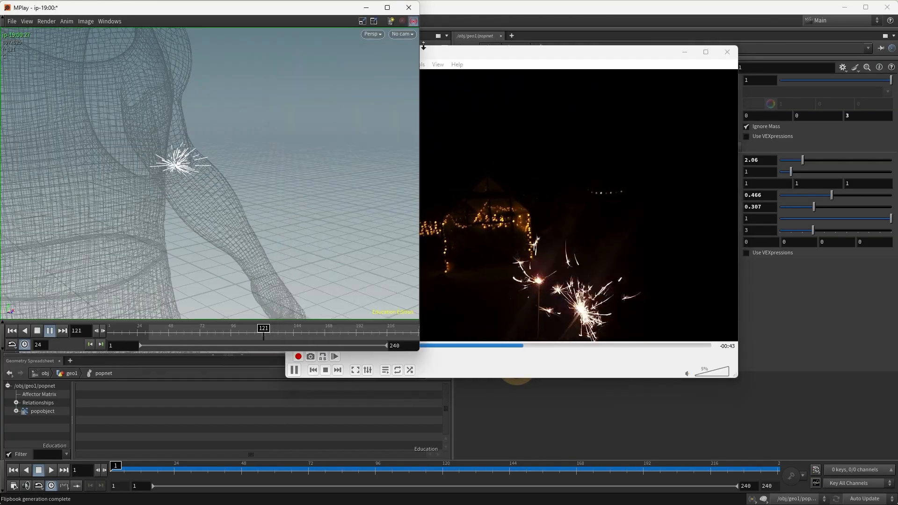
click(556, 395)
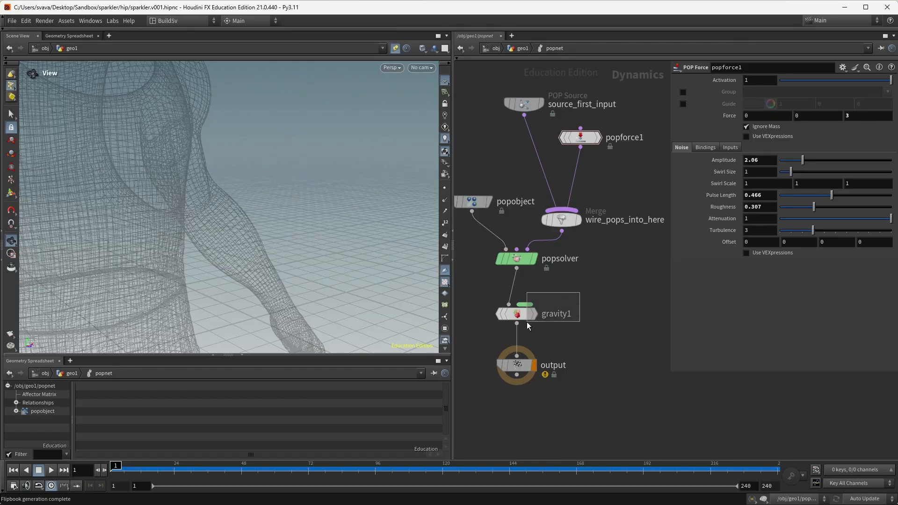
Step: Weaken gravity1's Y force to -9.80665*0.1
drag(527, 321, 527, 323)
click(838, 82)
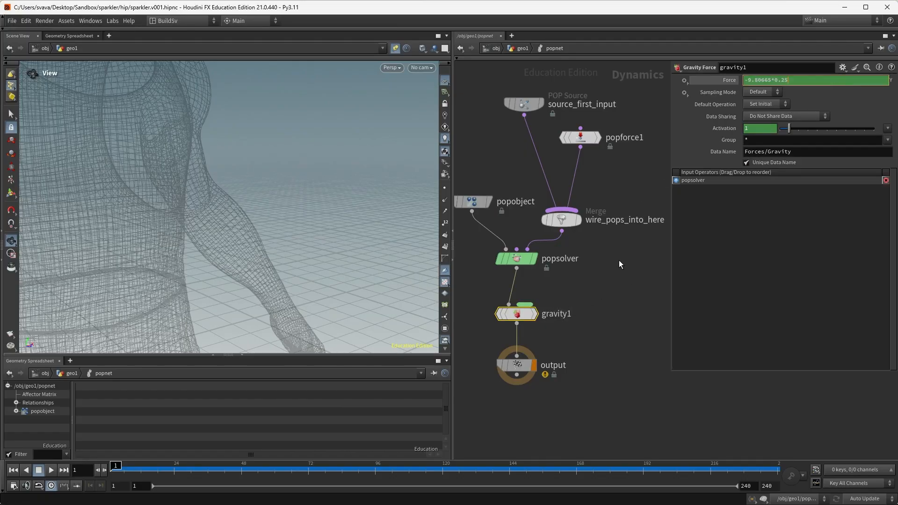
click(599, 394)
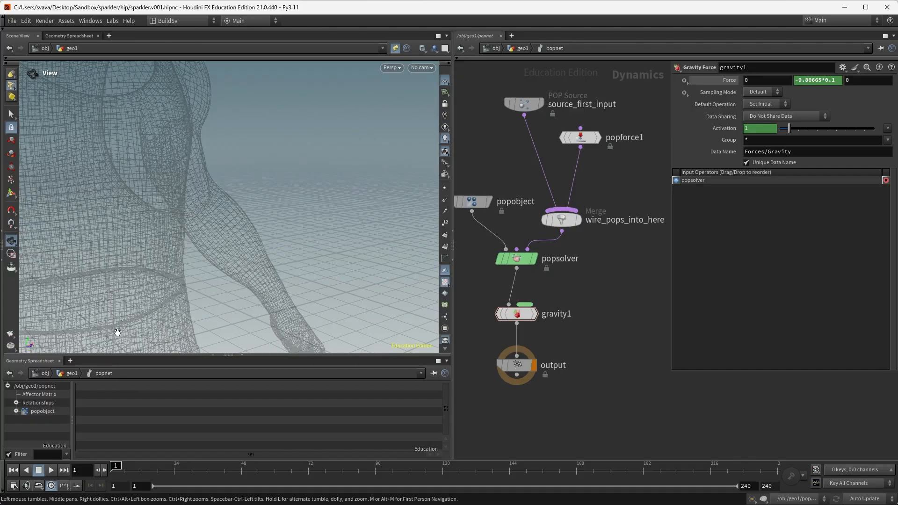
Step: Render a new flipbook, then put VLC away and close the MPlay window
click(10, 334)
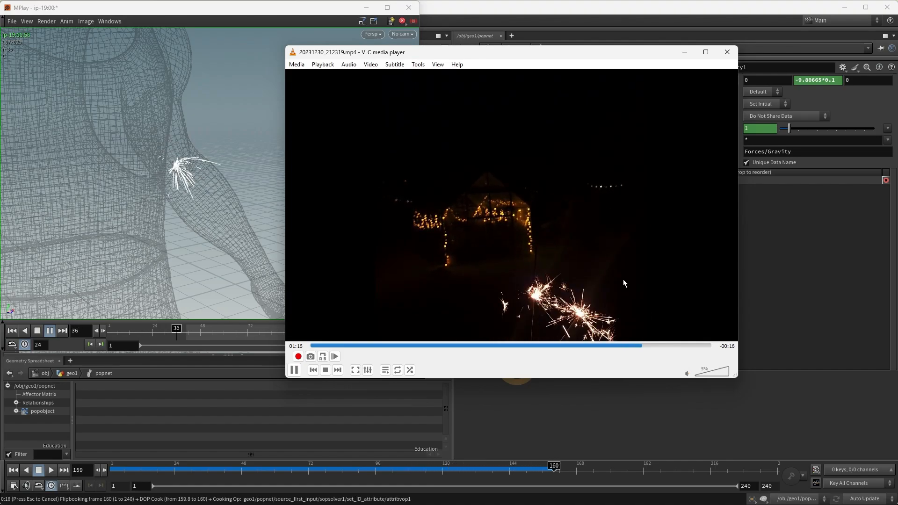
click(684, 52)
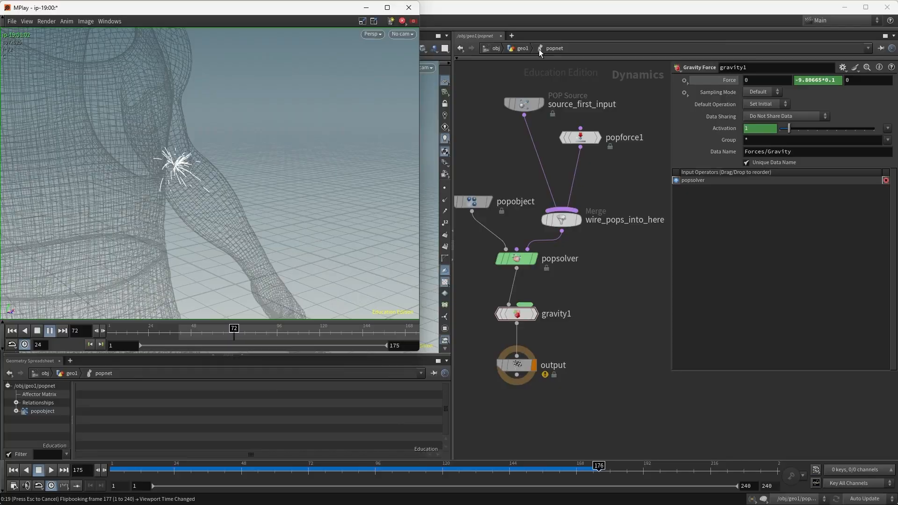
click(409, 7)
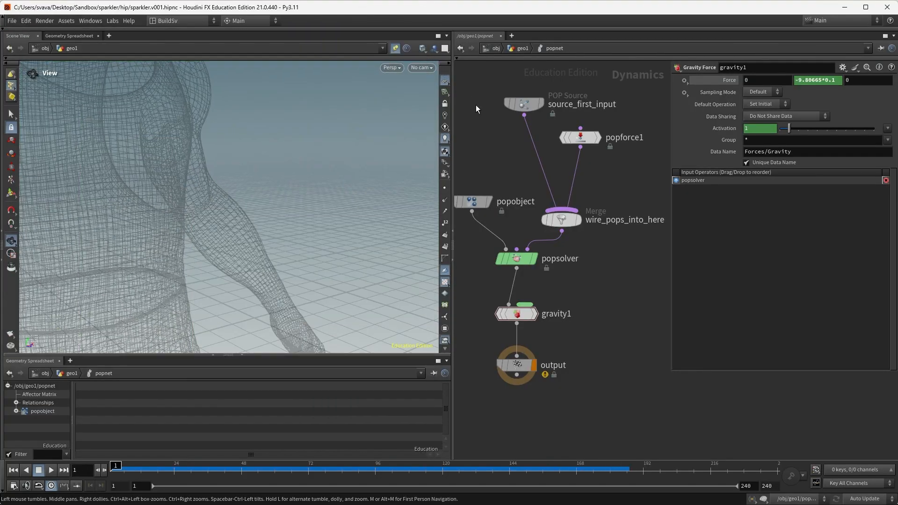
Step: Back in geo1, add a Null node wired to add1's output
click(523, 48)
middle_drag(576, 357, 584, 222)
scroll(584, 222, up, 1)
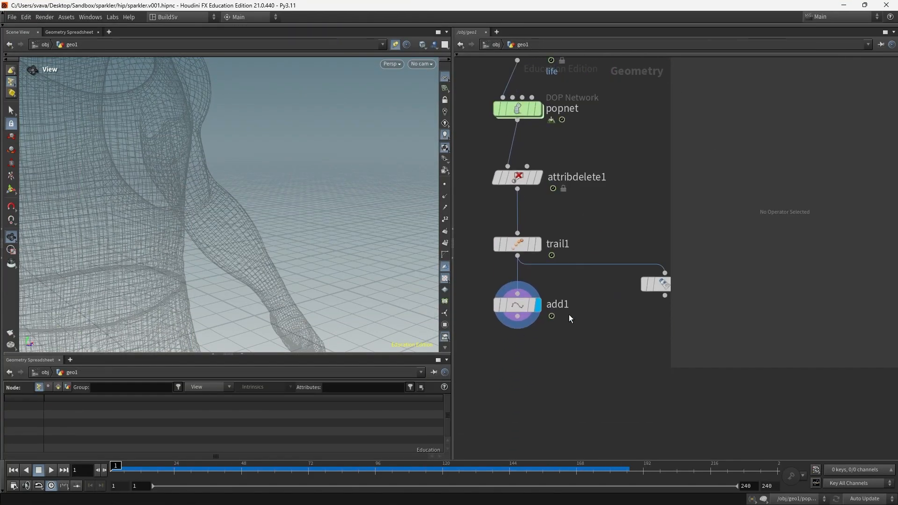
key(Tab)
text(null)
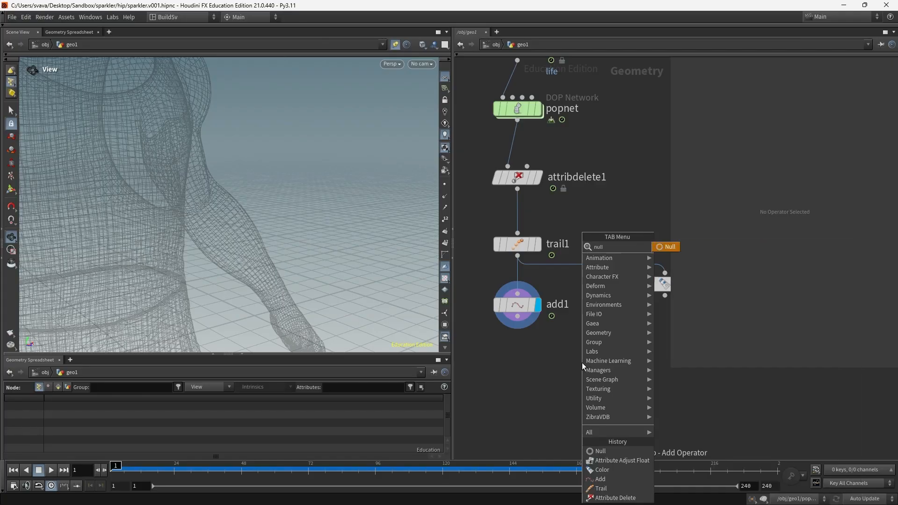
key(Return)
click(521, 371)
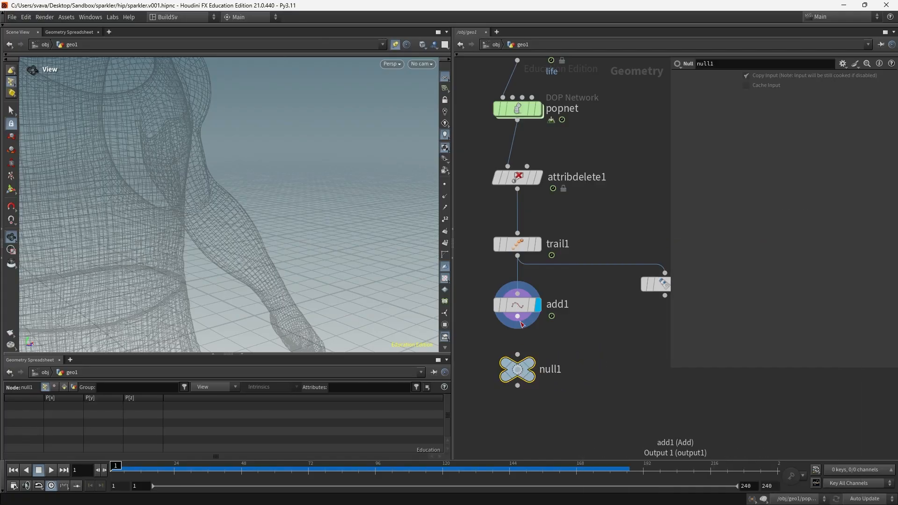
click(518, 317)
Step: Move the null below add1 and rename it render_sparkler
click(517, 355)
drag(518, 368, 518, 389)
double_click(557, 389)
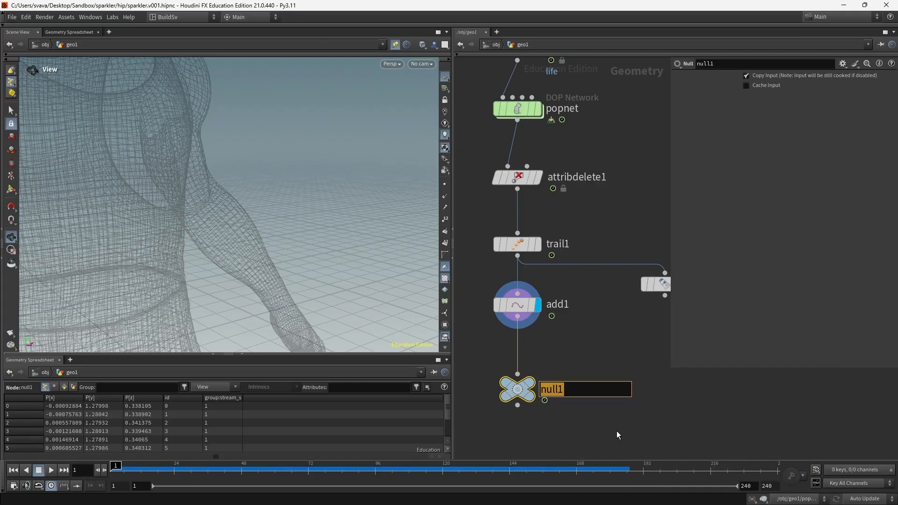
text(render_sparkler)
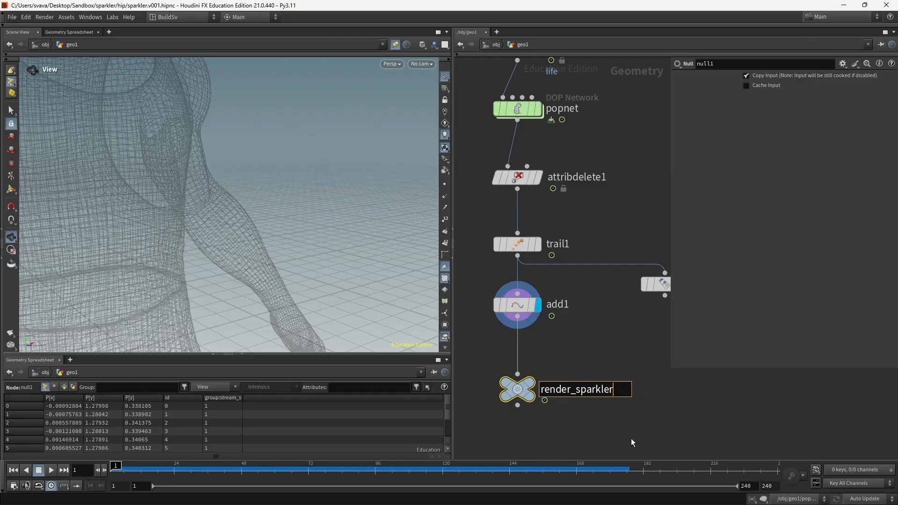
key(Return)
Step: At /obj, add a new Geometry object geo2 below geo1
click(486, 44)
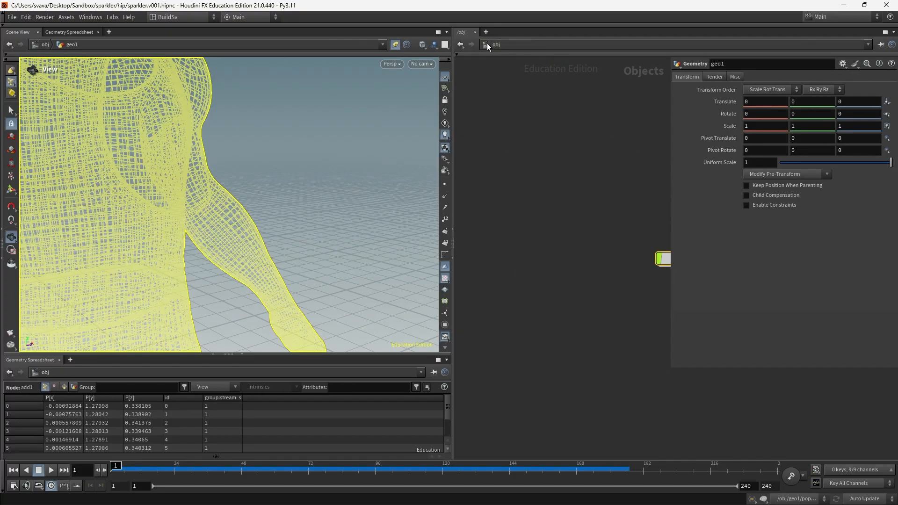
click(488, 79)
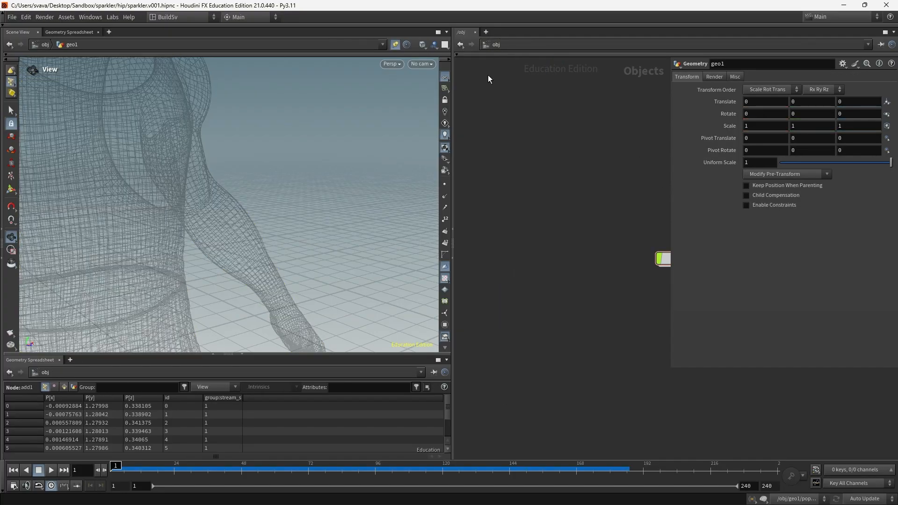
click(394, 45)
middle_drag(567, 204, 503, 155)
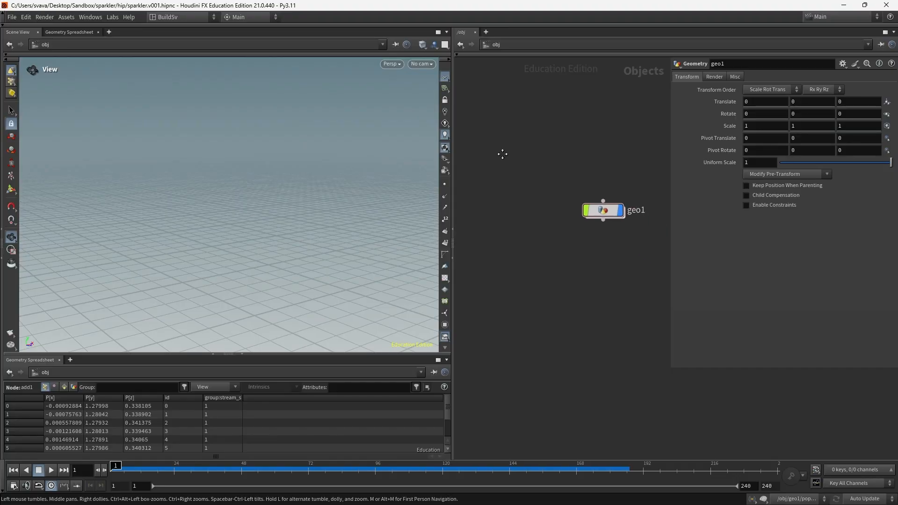
middle_drag(632, 164, 571, 136)
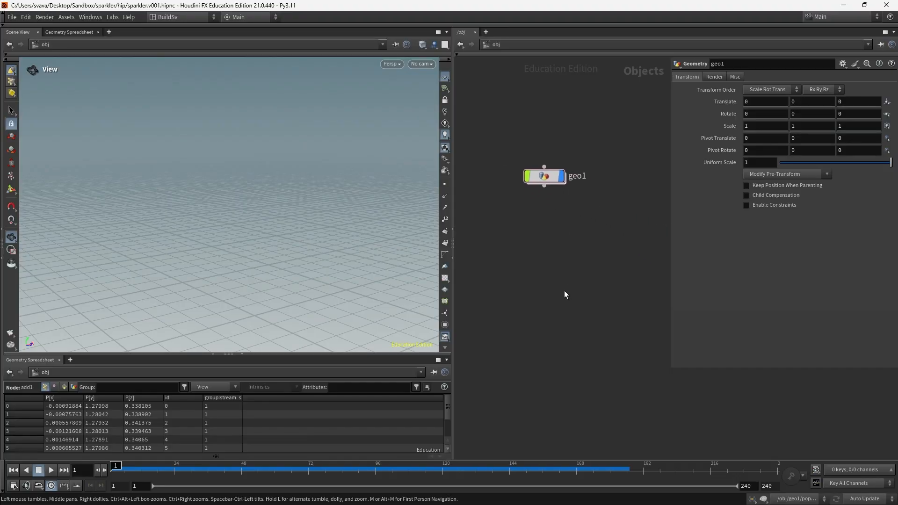
key(Tab)
text(geo)
key(Return)
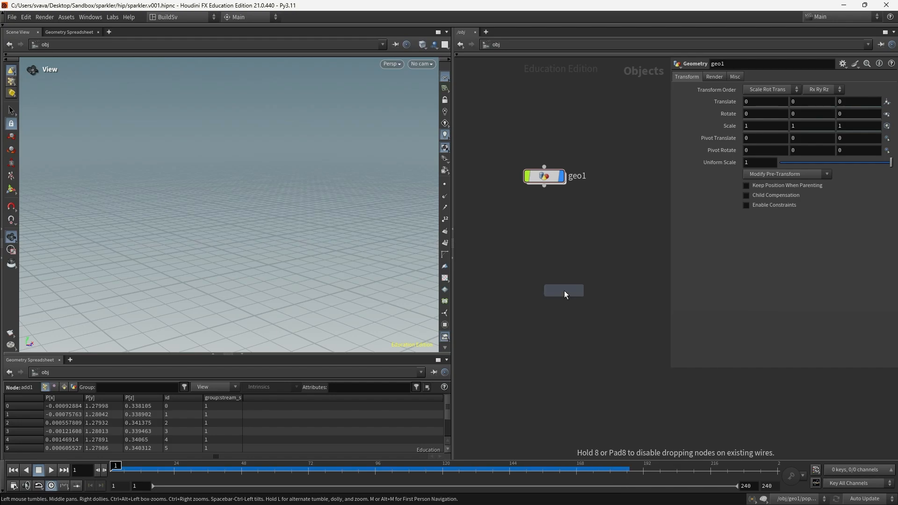
click(548, 271)
Step: Rename geo2 to render_sparkler and dive into its empty network
drag(492, 135, 561, 276)
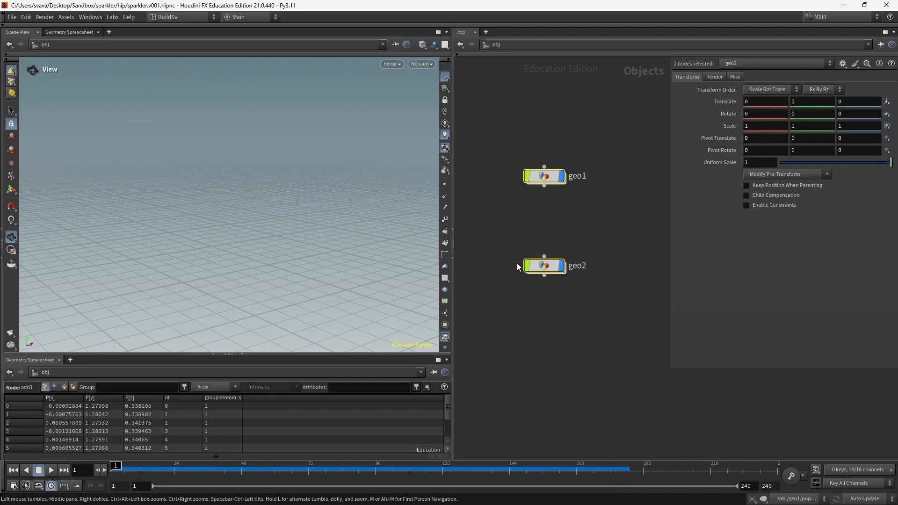
double_click(578, 267)
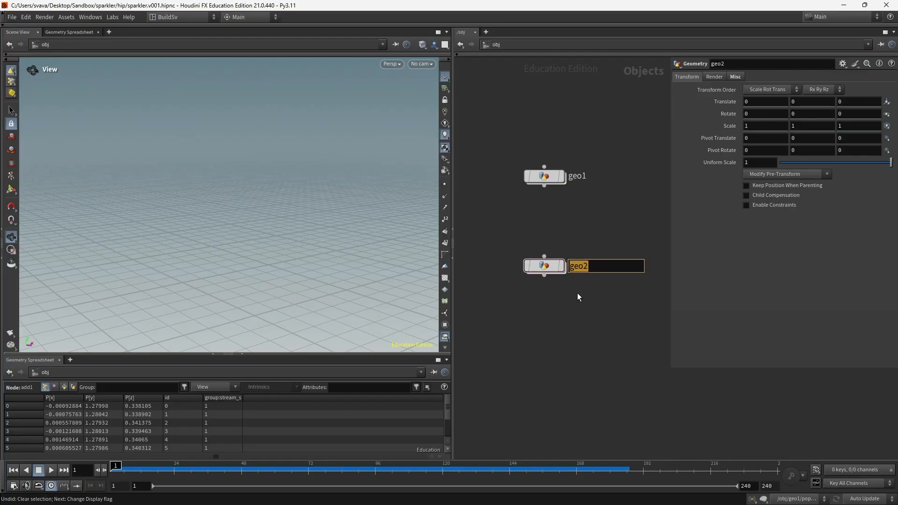
text(render_sparkler)
key(Return)
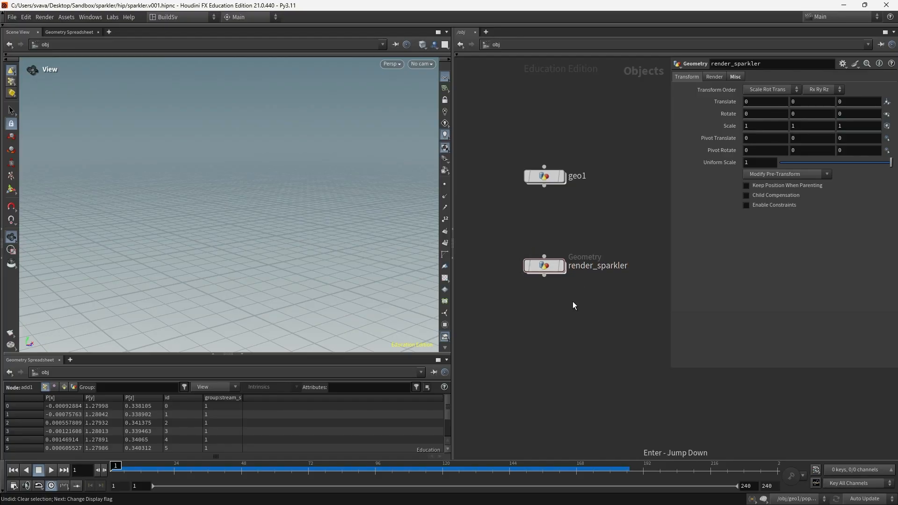
double_click(547, 269)
Step: Add an Object Merge with Object 1 set to ../../geo1/render_sparkler/
key(Tab)
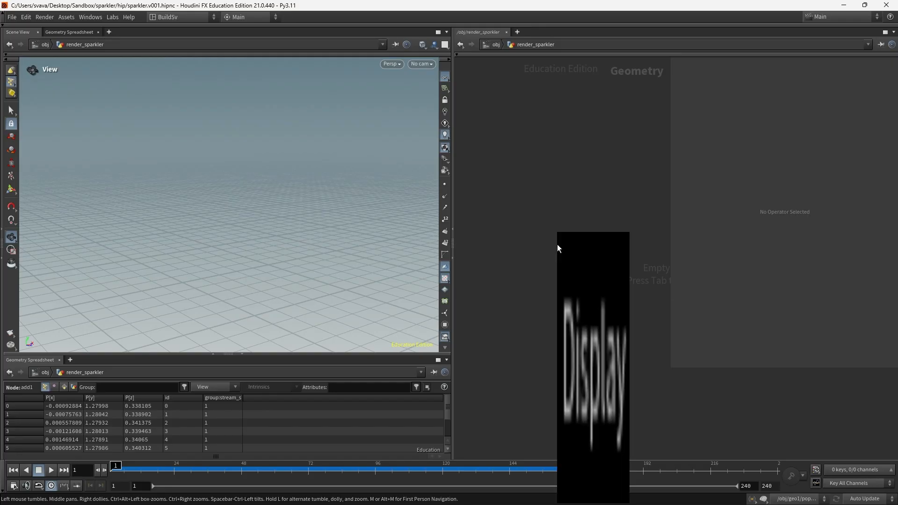
text(obj)
key(Return)
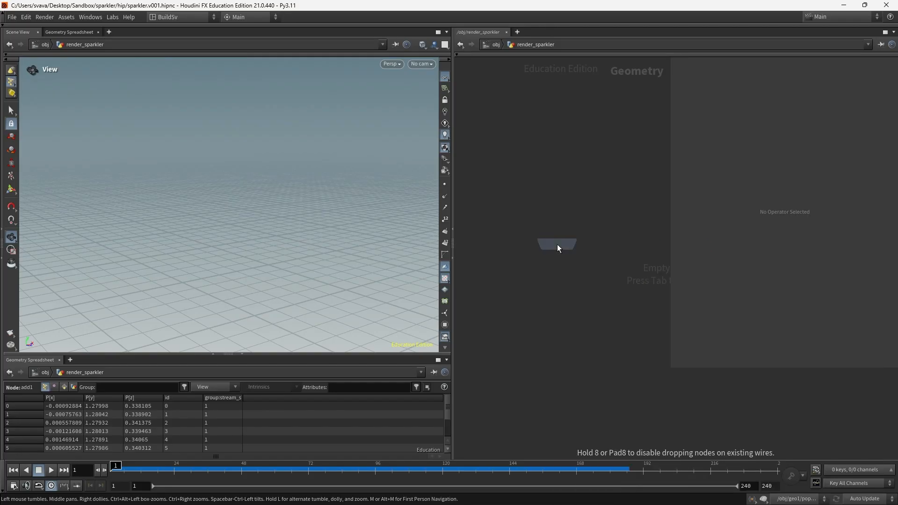
click(546, 186)
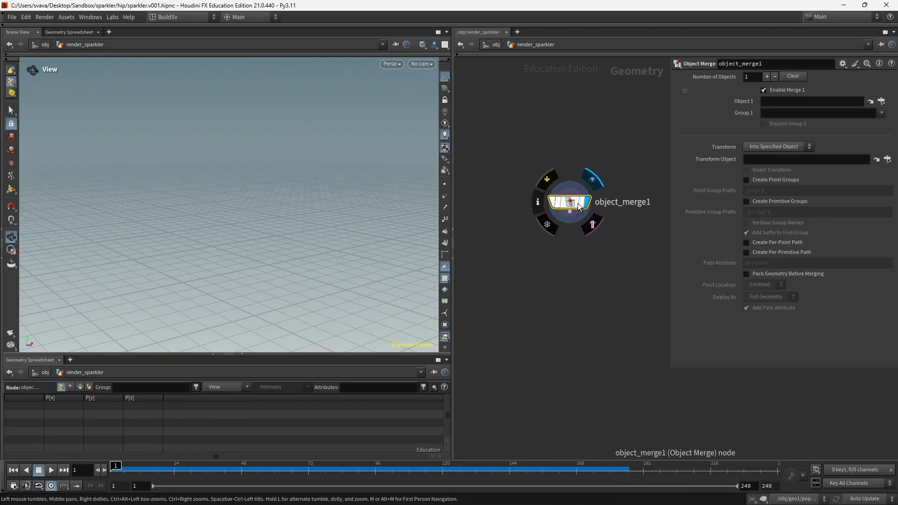
click(786, 102)
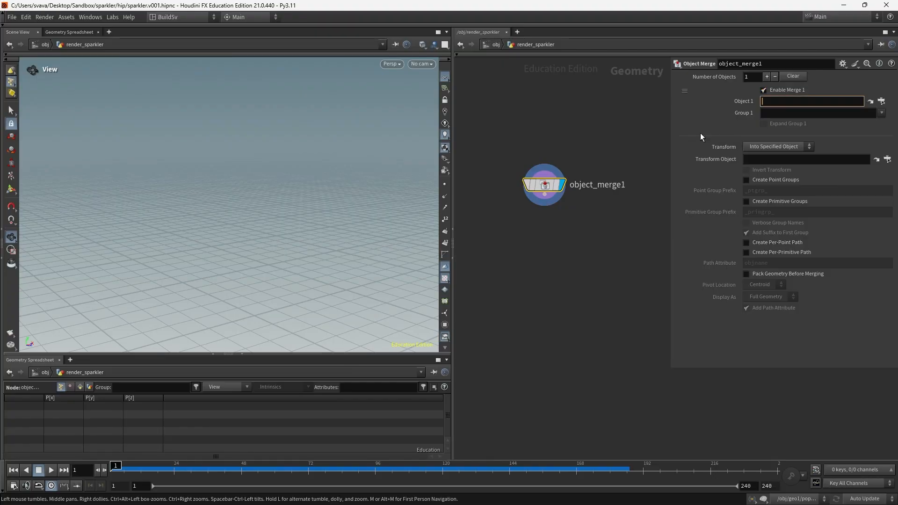
text(../../ge)
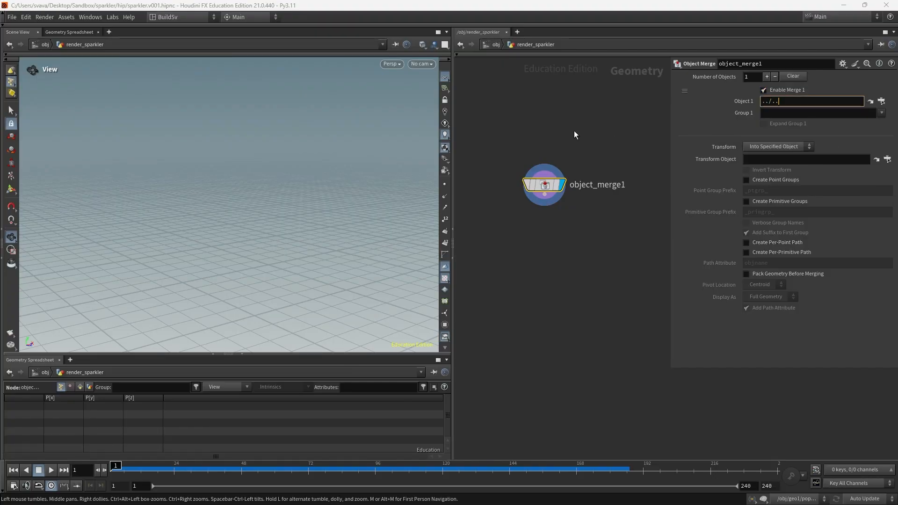
text(o)
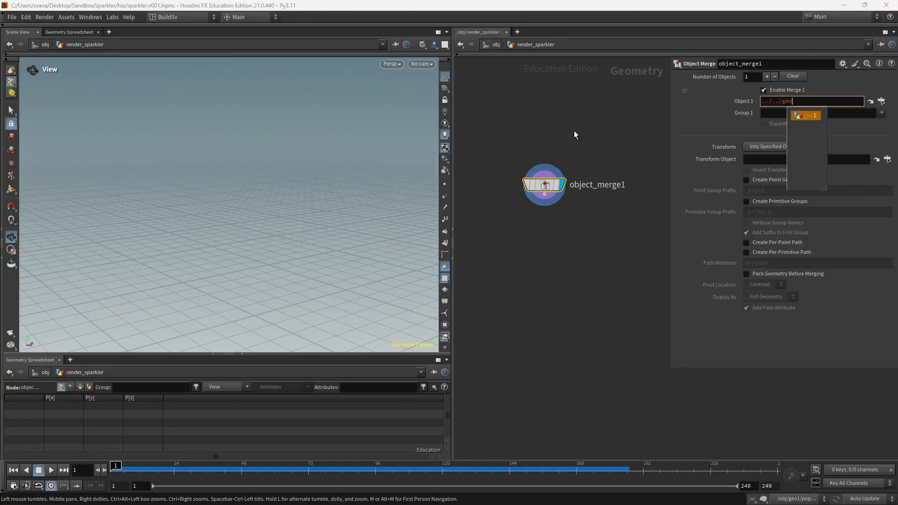
text(1/render)
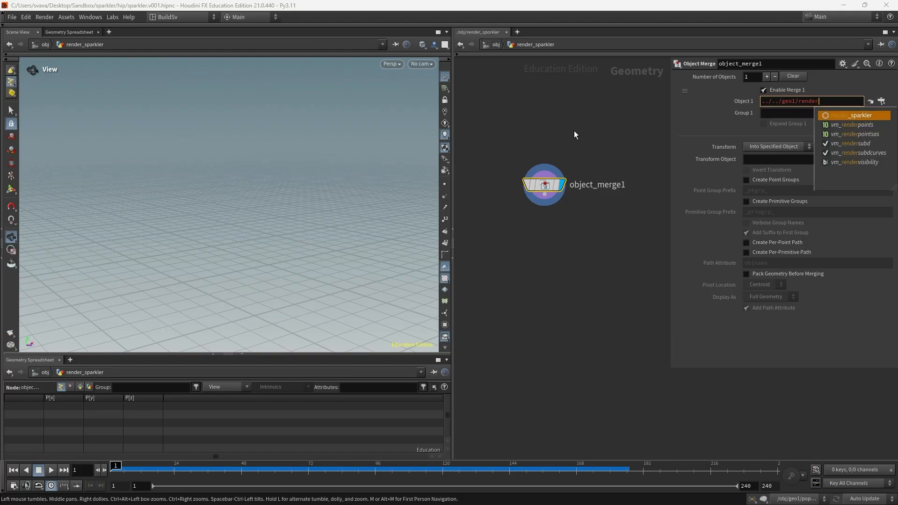
key(Tab)
key(Return)
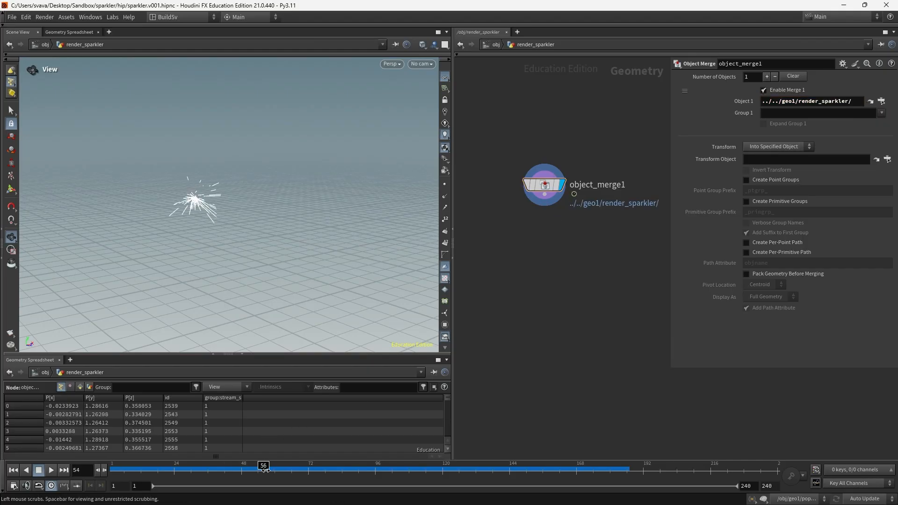
Step: At /obj, set the display flag on render_sparkler and move it up near geo1
click(496, 45)
click(560, 266)
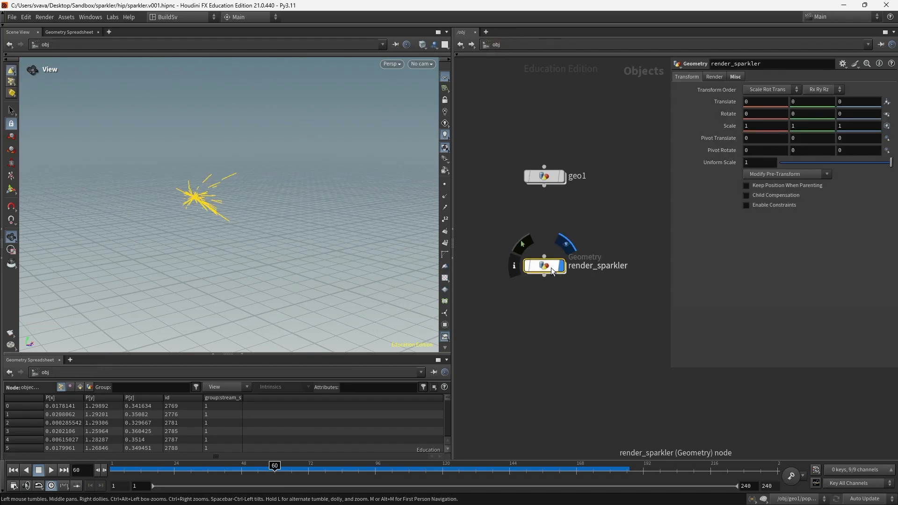
drag(548, 266, 547, 234)
click(547, 293)
middle_drag(354, 128, 380, 127)
Step: Create cam1 from the current view, place it beside render_sparkler, and save sparkler.v001.hipnc
click(423, 64)
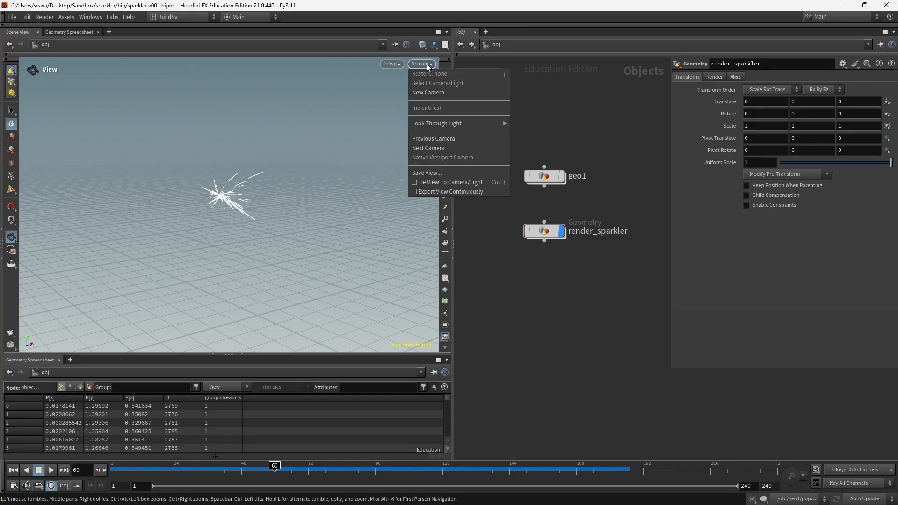
click(425, 93)
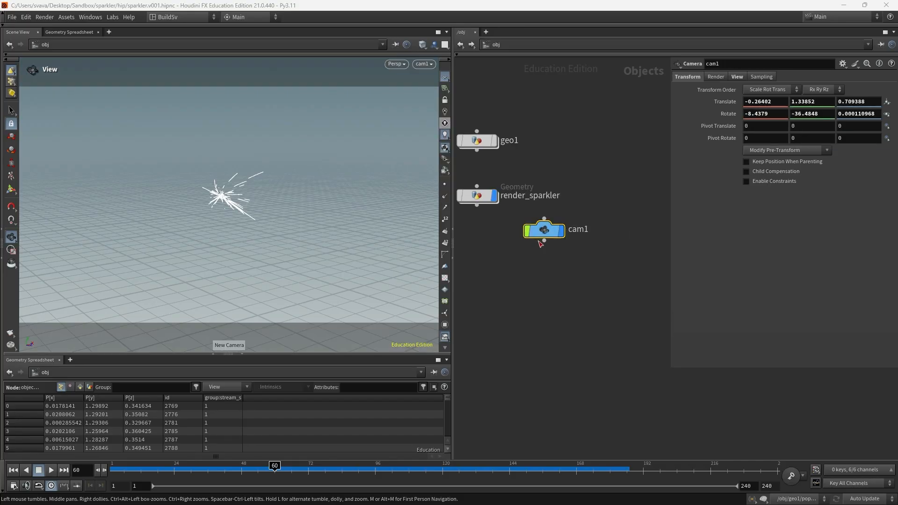
drag(552, 228, 612, 195)
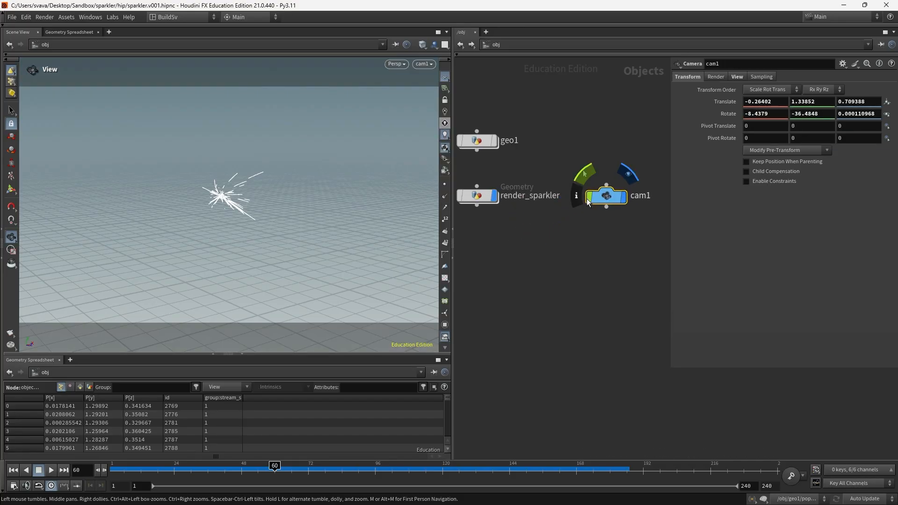
middle_drag(544, 235, 578, 235)
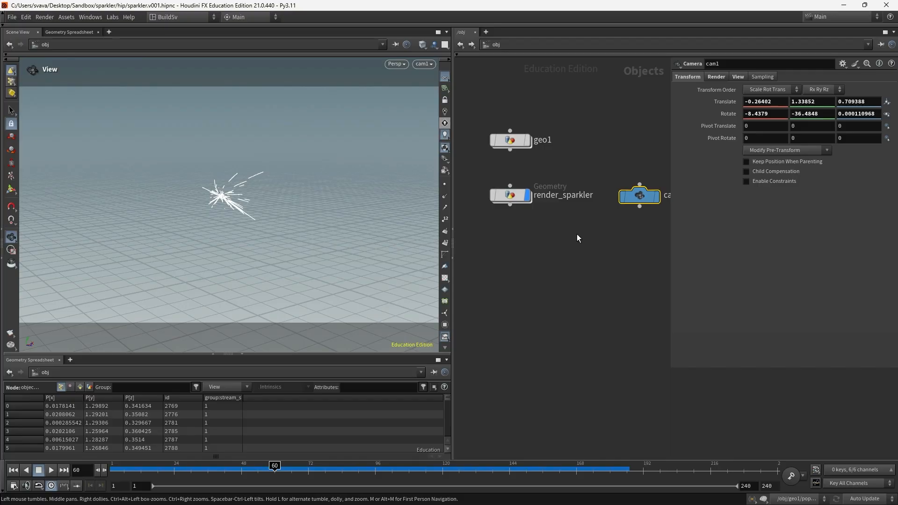
key(ctrl+s)
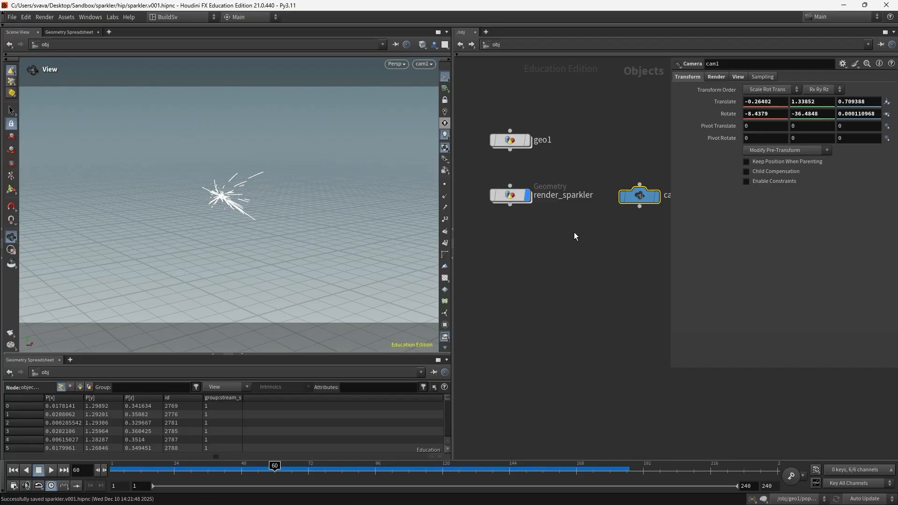
click(503, 46)
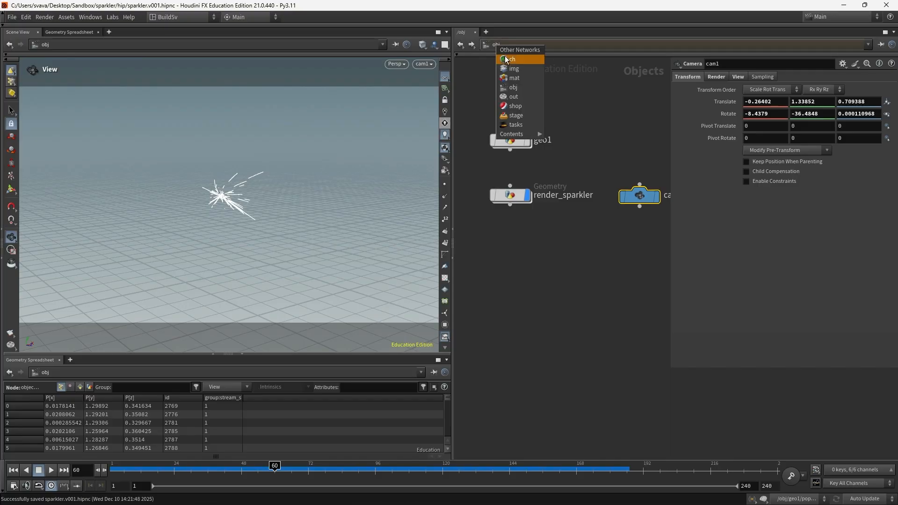
Step: In the /stage network, add a Scene Import node
click(519, 116)
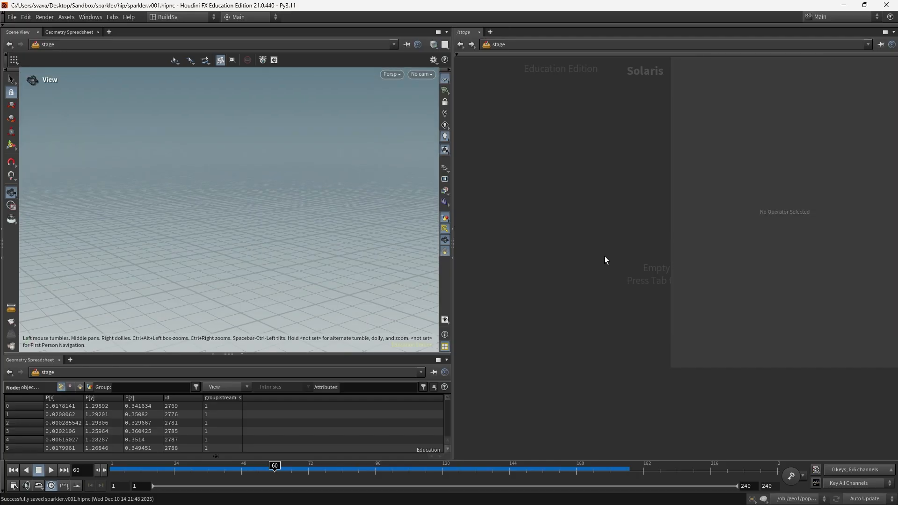
drag(669, 368, 725, 362)
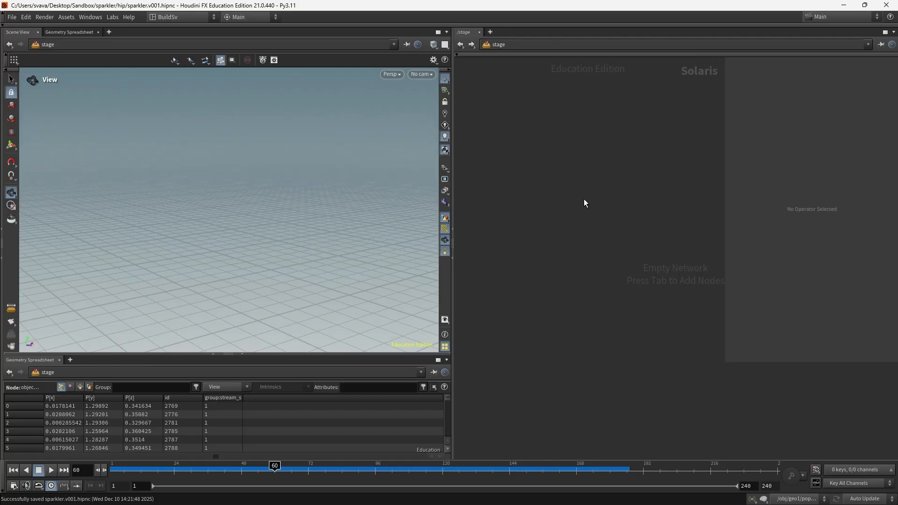
key(Tab)
text(s)
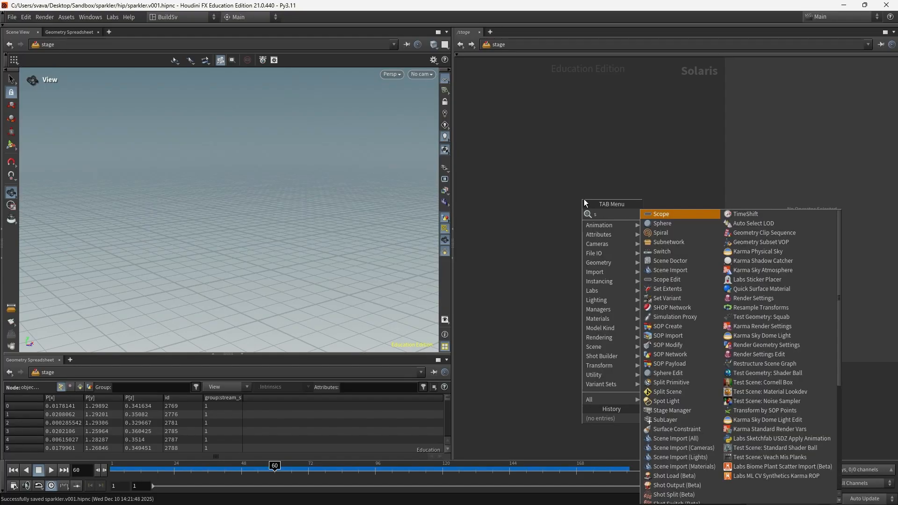
text(cene impo)
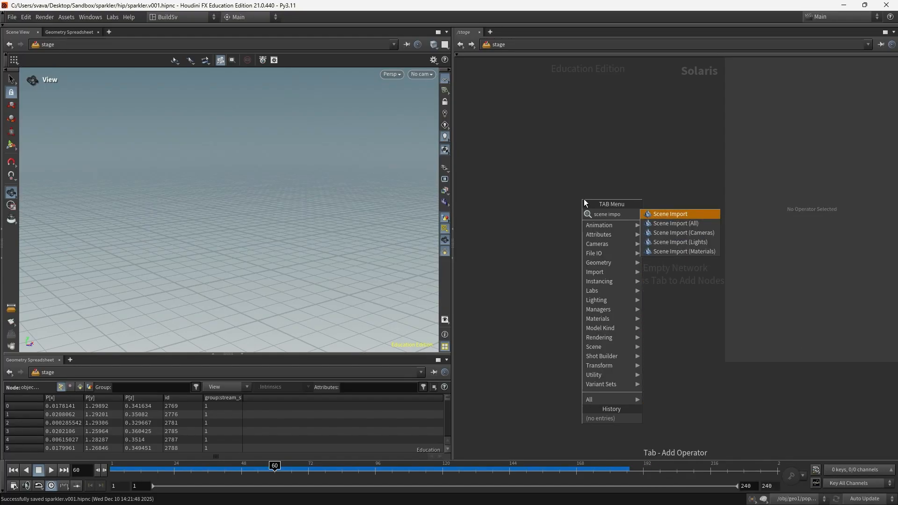
key(Return)
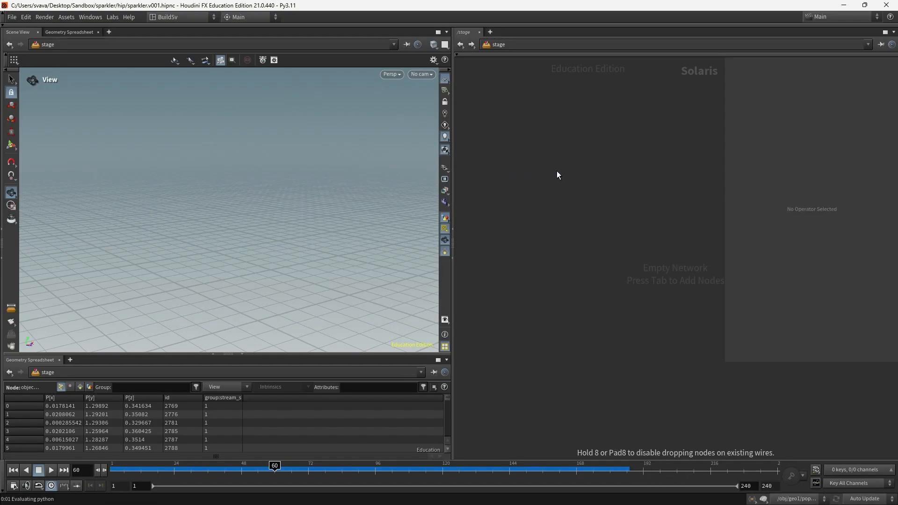
click(557, 175)
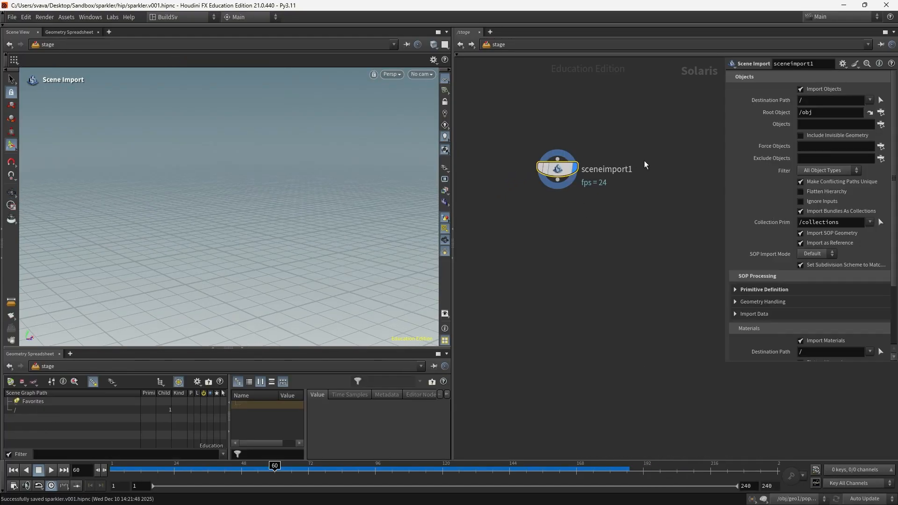
Step: Set sceneimport1's Force Objects to /obj/render_sparkler and /obj/cam1
click(881, 147)
click(772, 50)
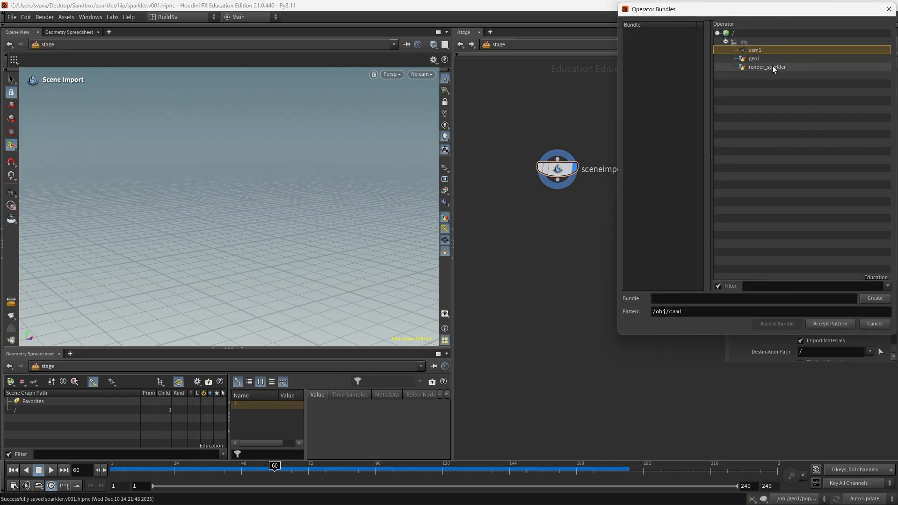
ctrl+click(773, 68)
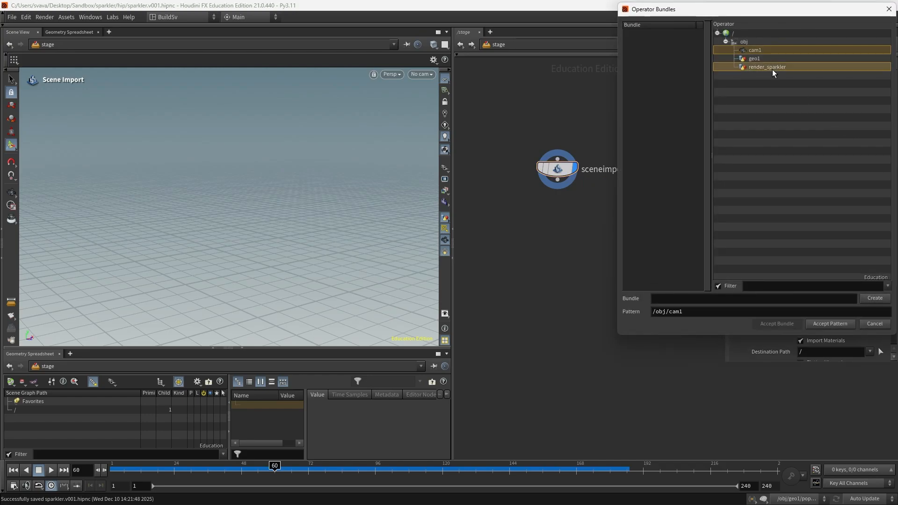
click(823, 324)
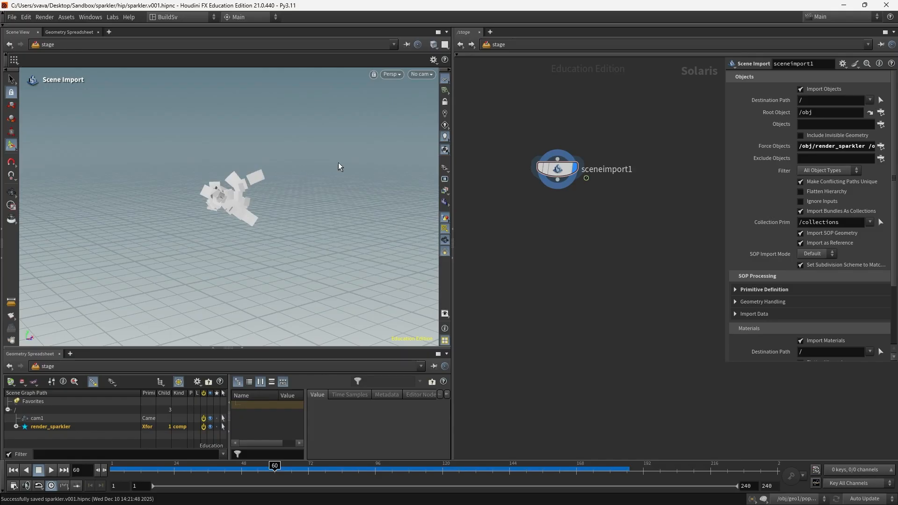
click(417, 74)
Step: Look through cam1 and switch the viewport background to the Dark colour scheme
click(431, 88)
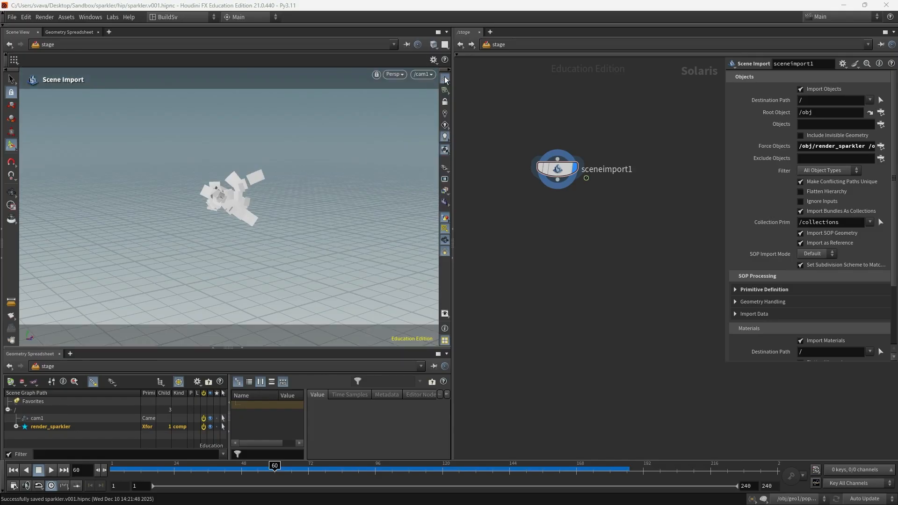
key(d)
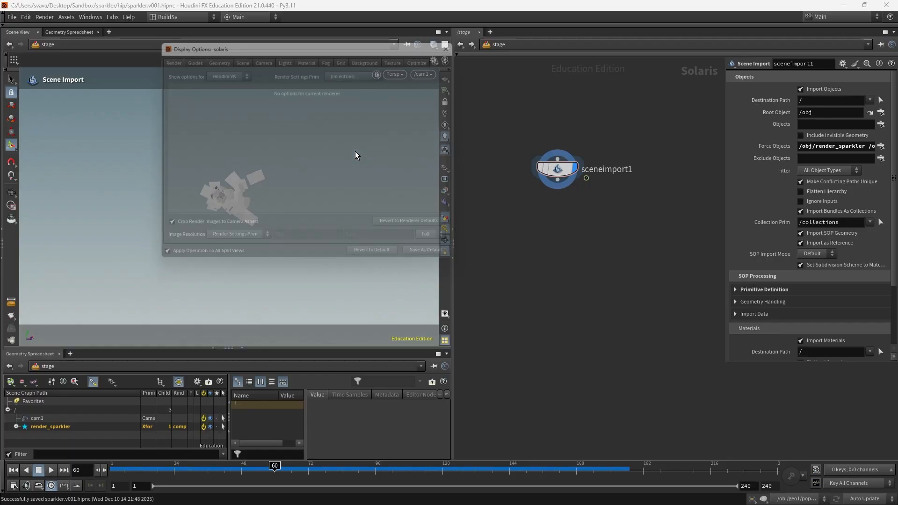
click(369, 56)
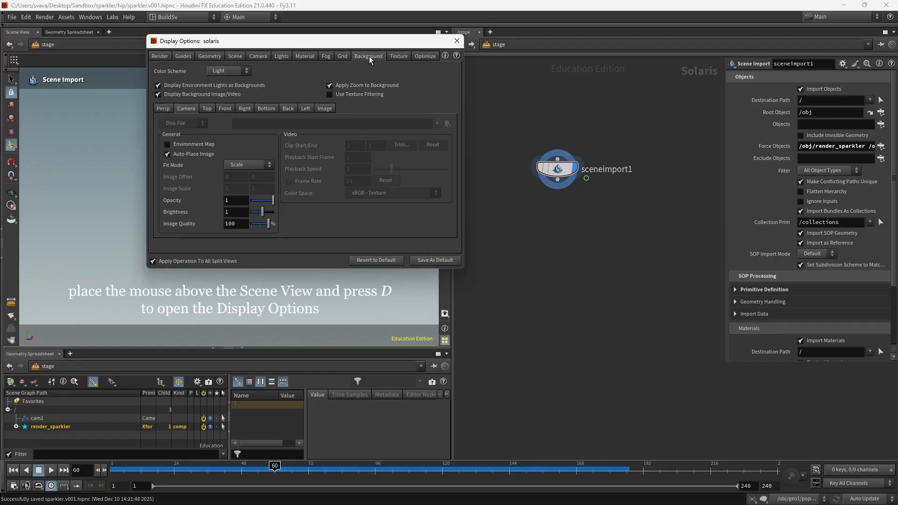
click(248, 71)
click(236, 80)
click(457, 41)
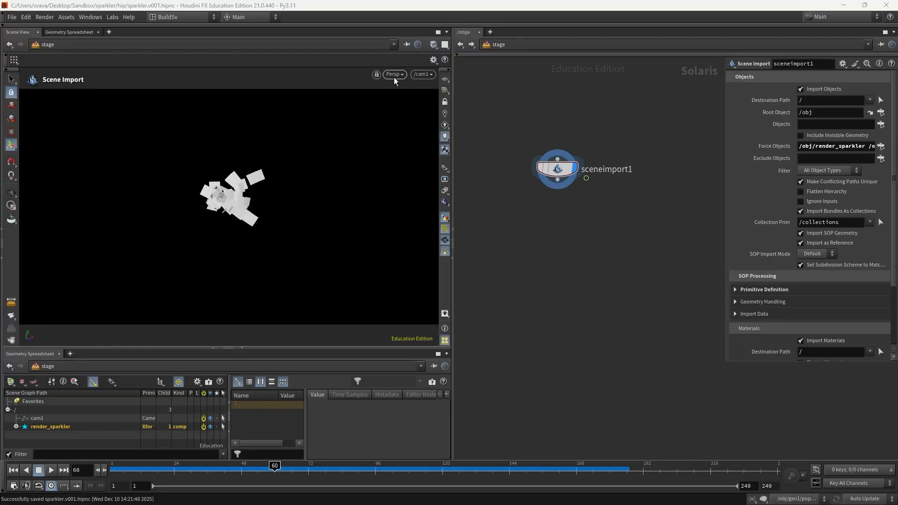
Step: Preview the sparkler in the viewport with the Karma CPU renderer
click(394, 78)
click(396, 119)
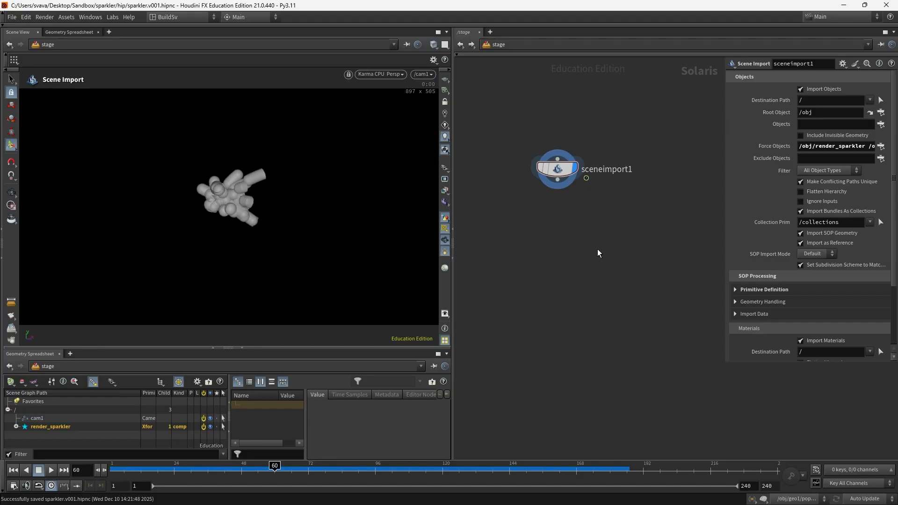
key(Tab)
Step: Add a Material Library node below sceneimport1 and save the scene
text(materia)
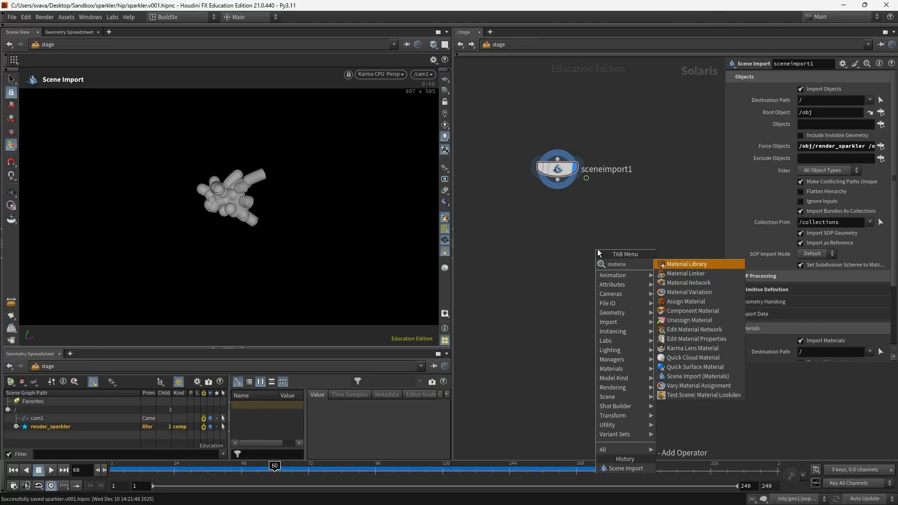
key(Return)
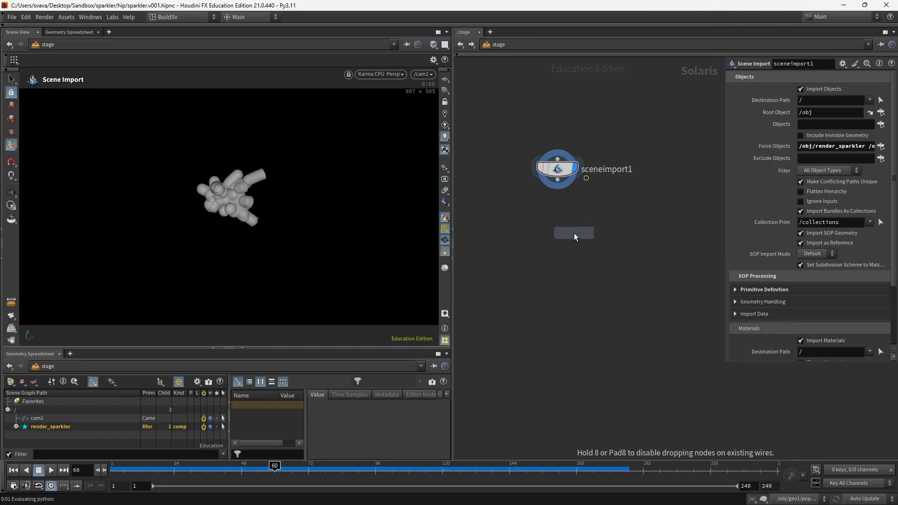
click(558, 235)
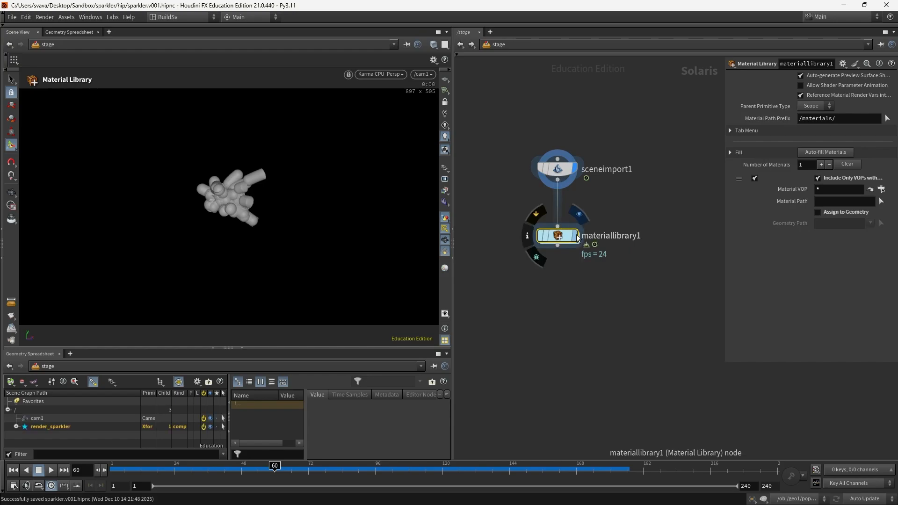
key(ctrl+s)
Step: Enable Assign to Geometry with path /render_sparkler, then dive into materiallibrary1
click(818, 212)
click(820, 223)
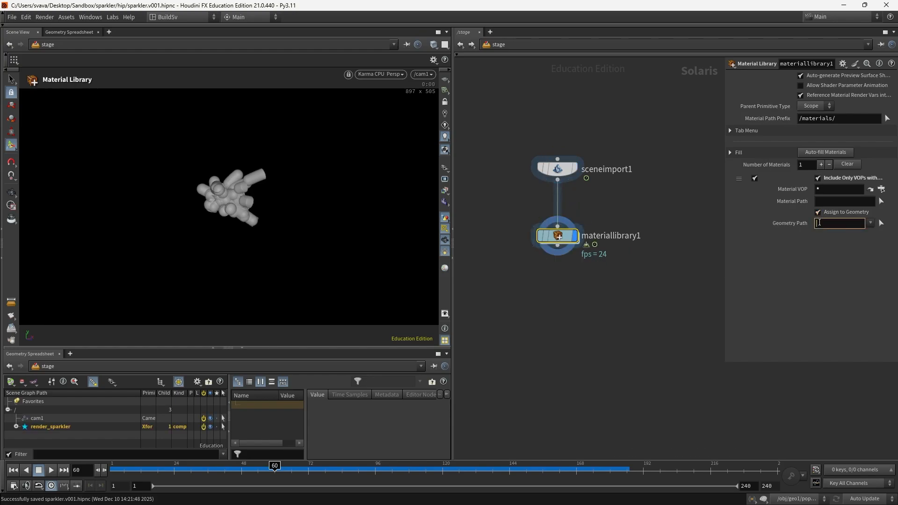
text(/render)
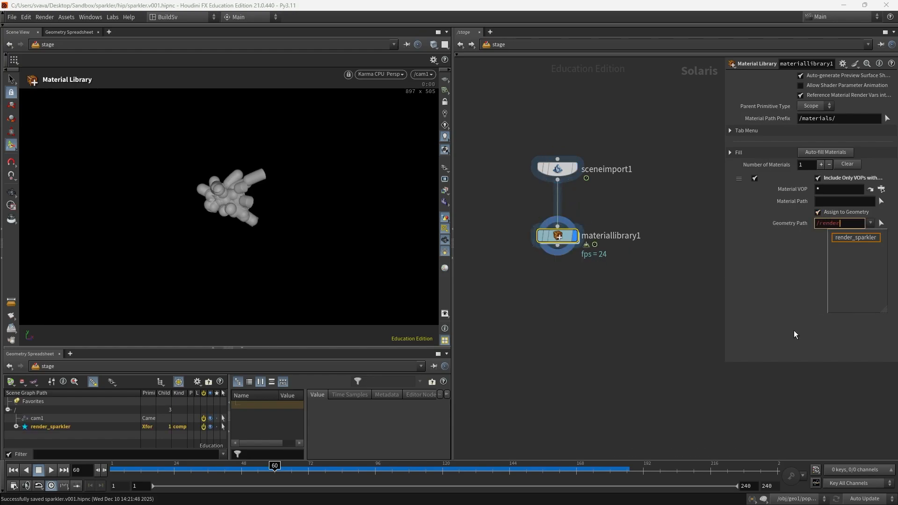
key(Return)
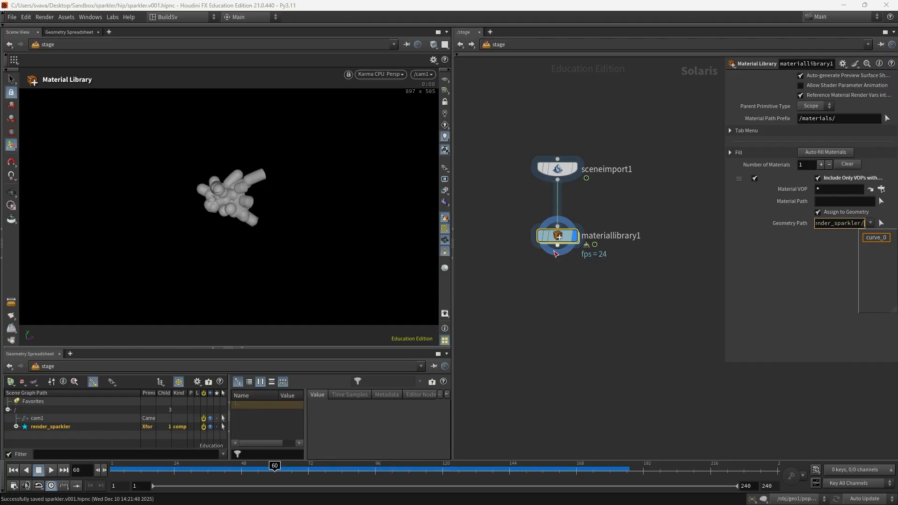
double_click(565, 236)
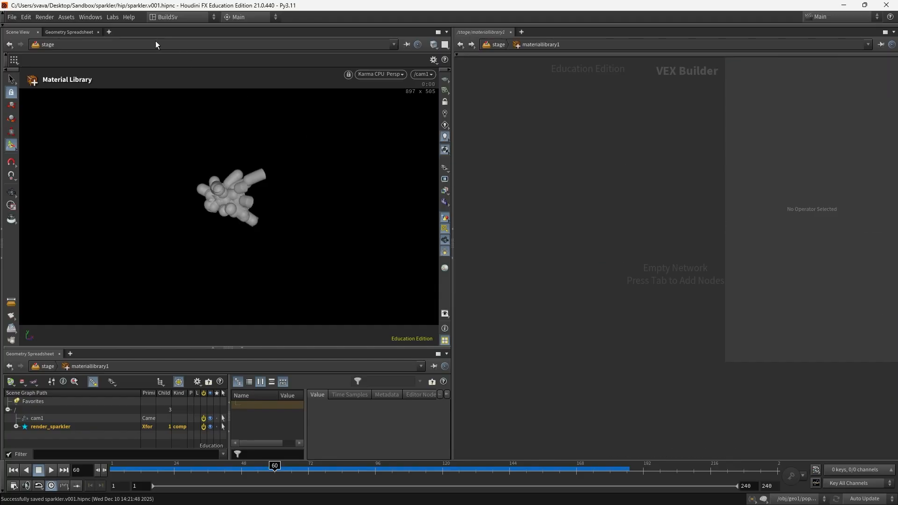
Step: Drag a Principled Shader from the Material Palette into the material network
click(94, 18)
click(113, 184)
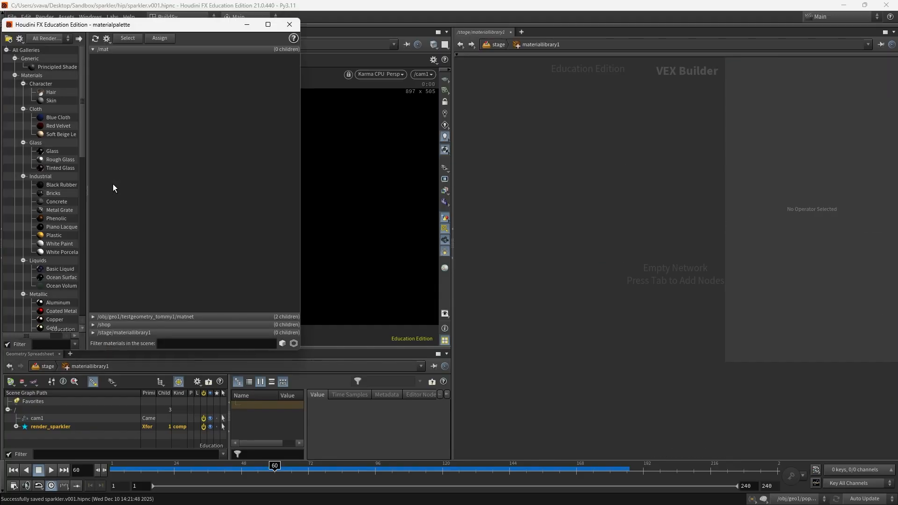
drag(55, 66, 549, 160)
click(289, 24)
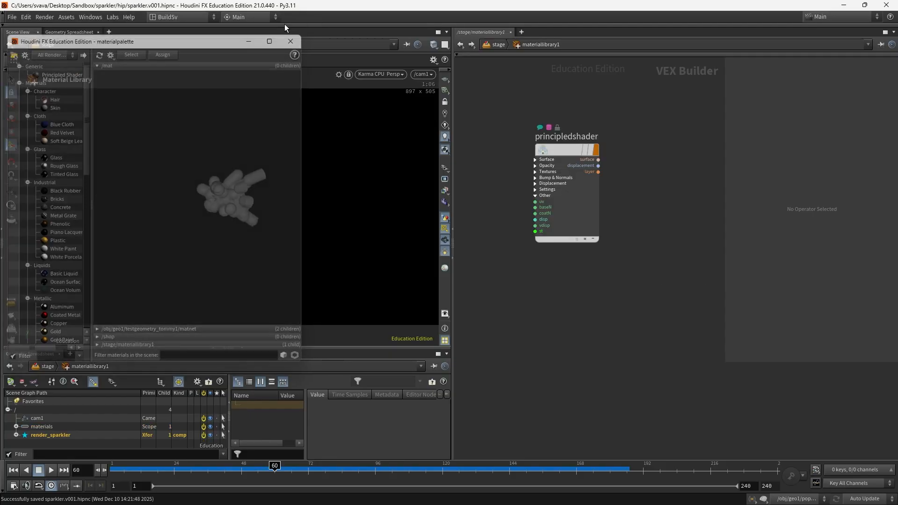
click(546, 151)
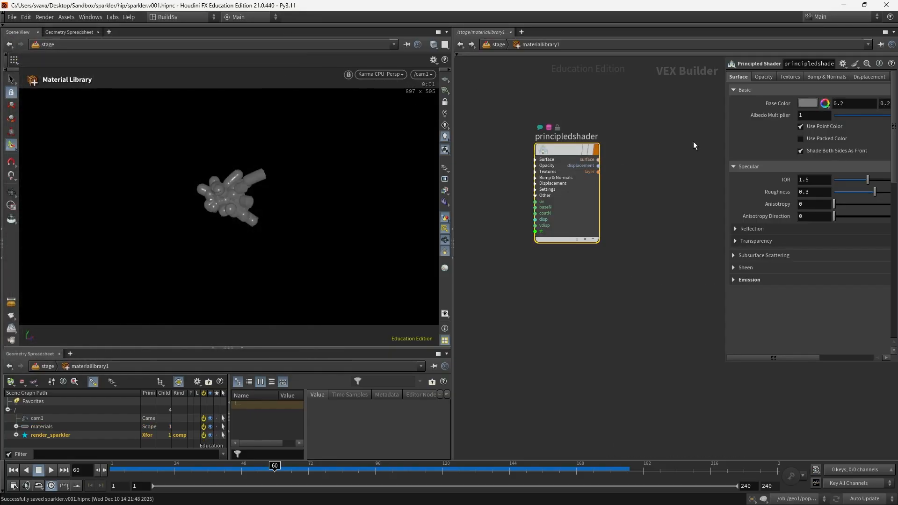
Step: Set the shader's base and emission colours to white, then return to /stage and pin the viewer
click(804, 104)
click(882, 84)
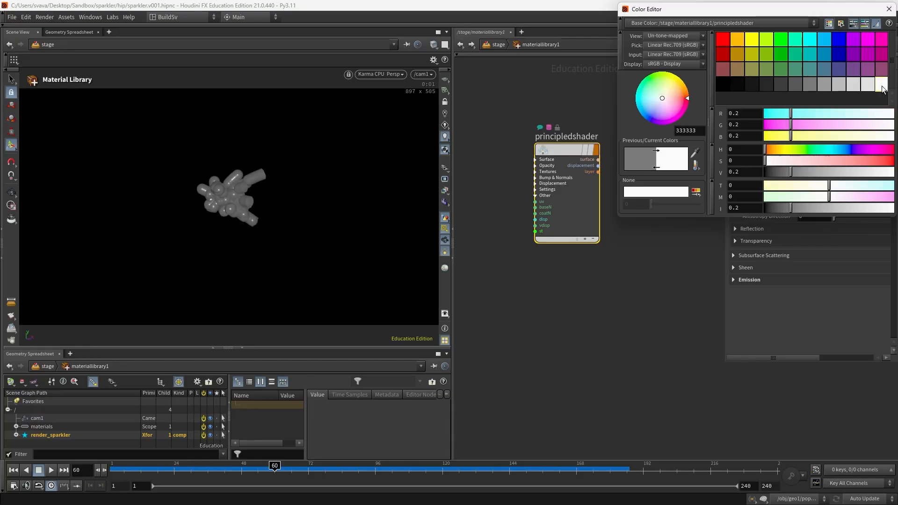
click(889, 9)
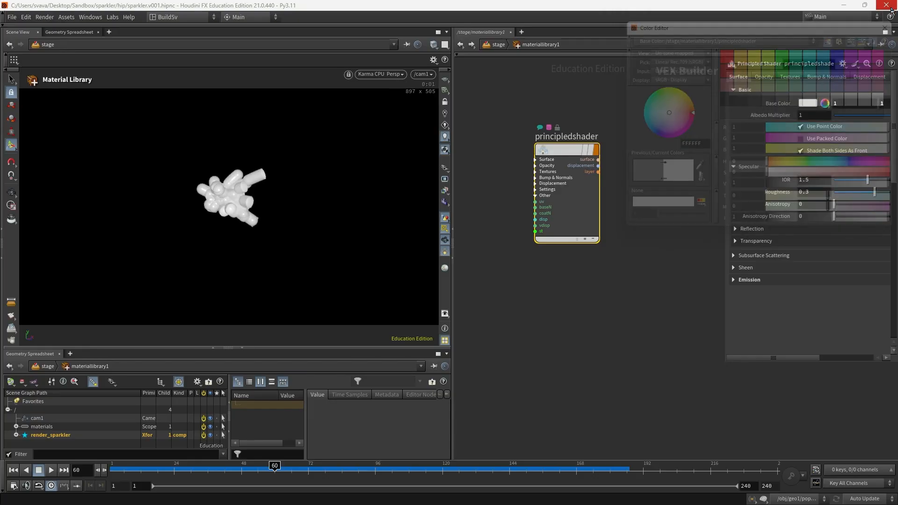
click(733, 279)
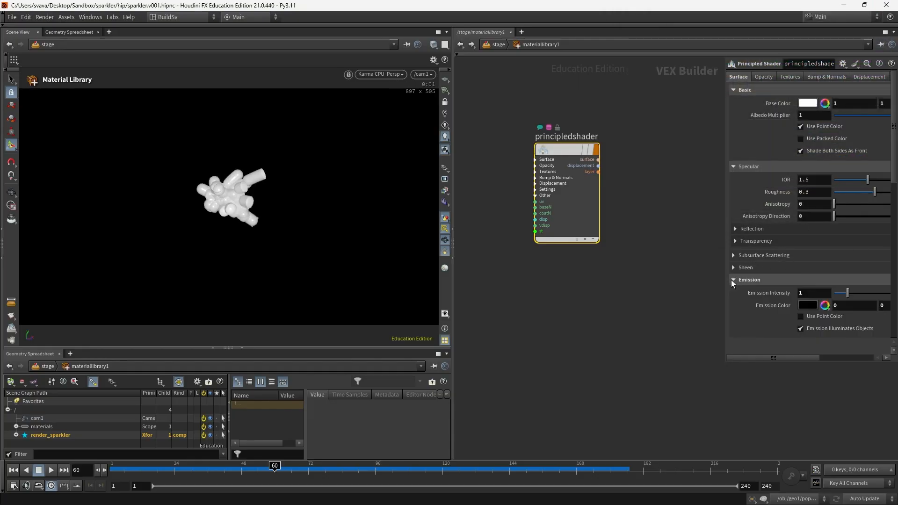
click(809, 305)
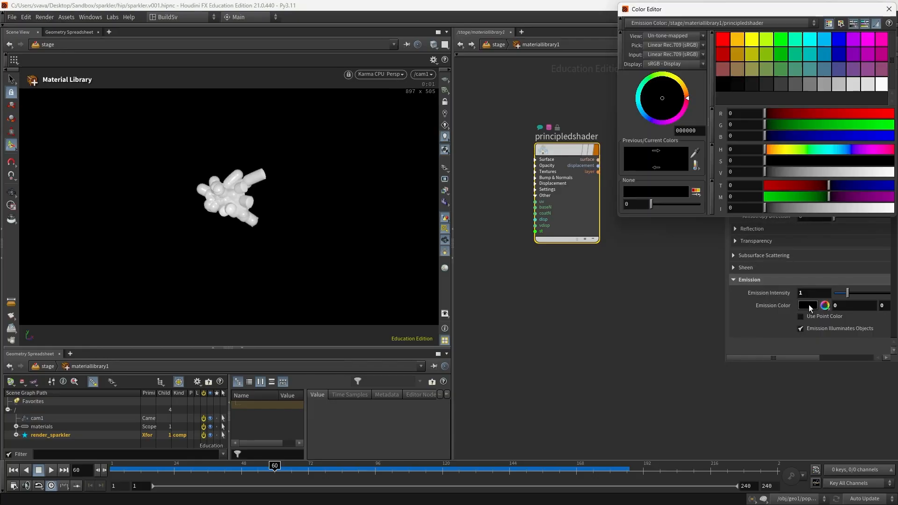
click(881, 85)
click(889, 8)
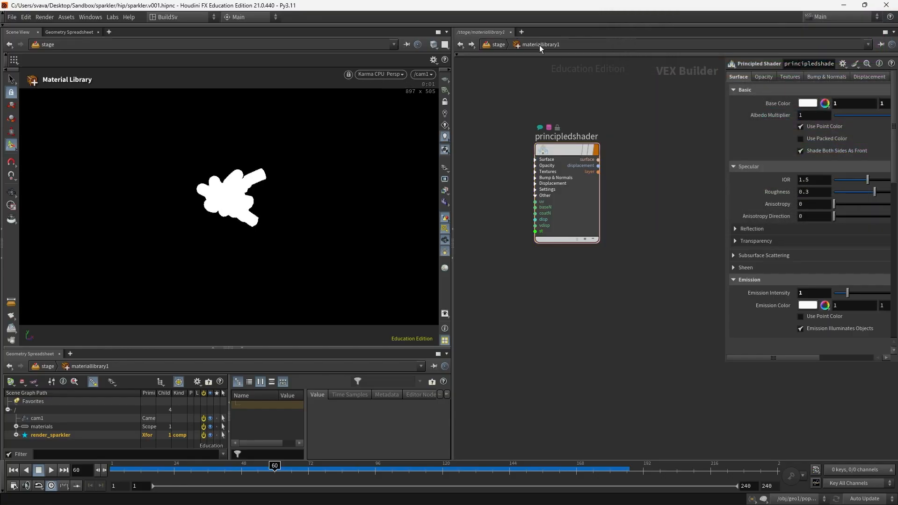
click(504, 46)
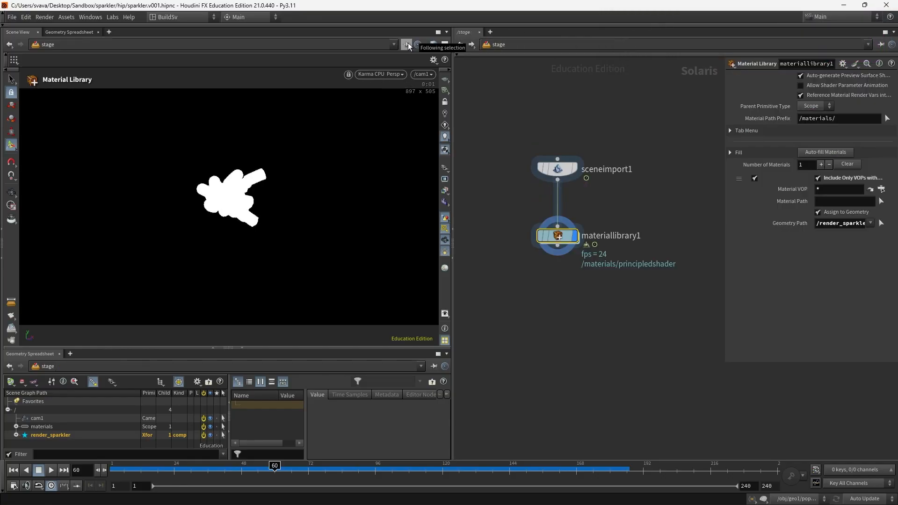
click(407, 44)
Step: Inside geo1, insert an Attribute Adjust Float node on the wire below add1
click(496, 44)
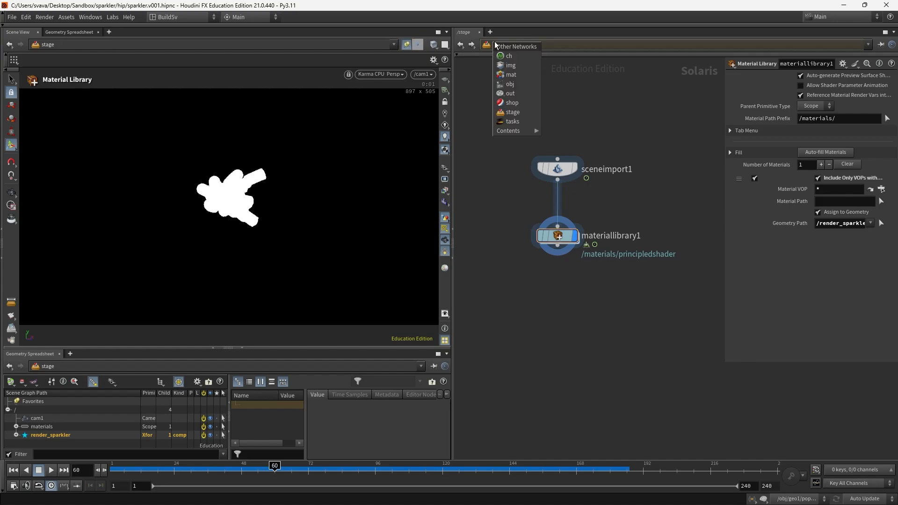
click(508, 84)
double_click(510, 140)
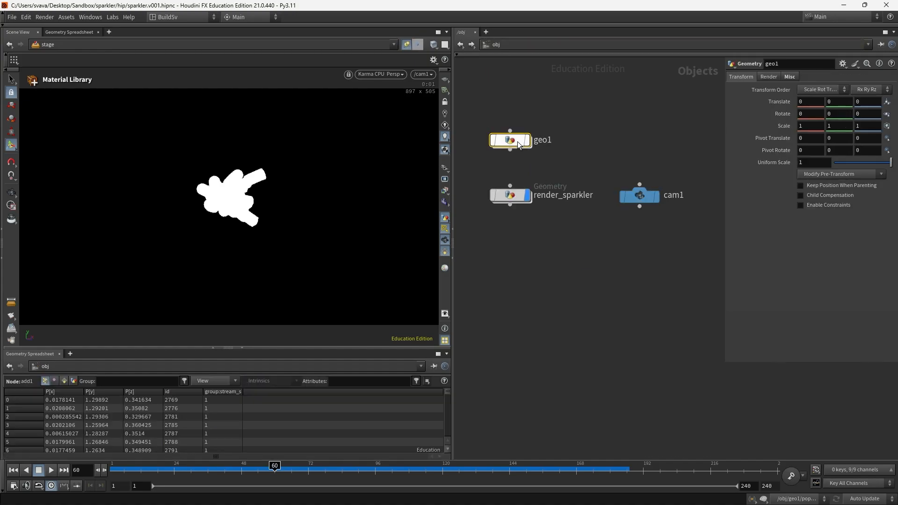
drag(521, 279, 522, 373)
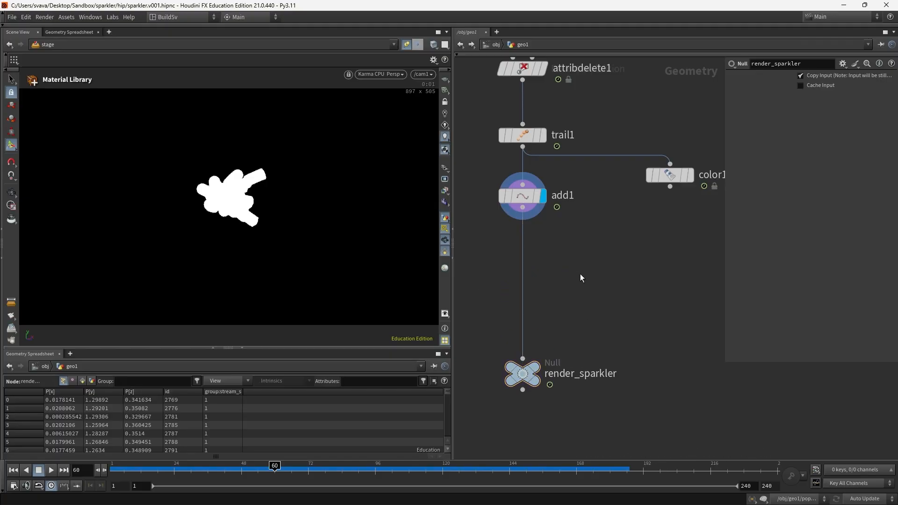
key(Tab)
text(att ad)
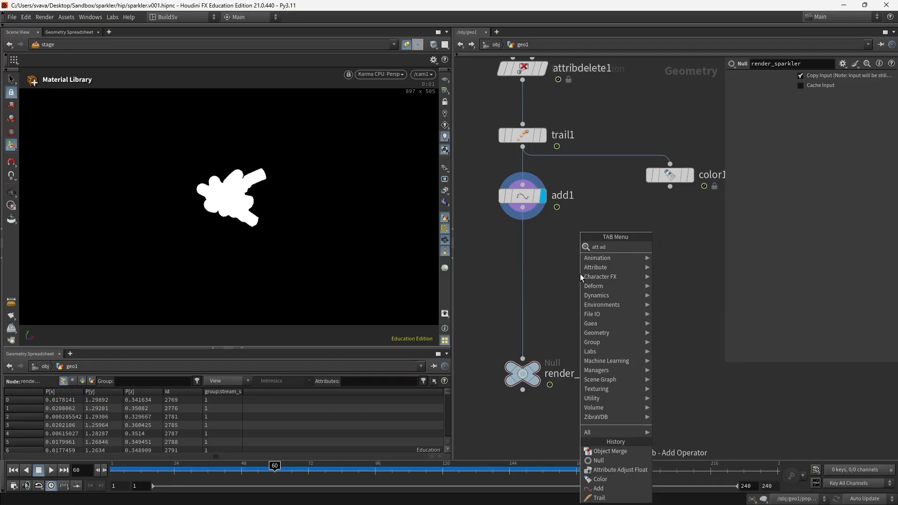
key(Return)
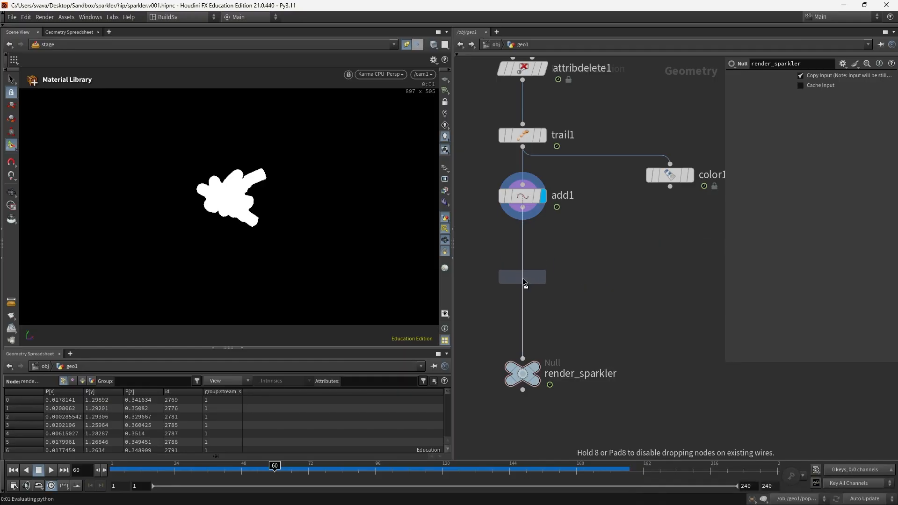
click(524, 280)
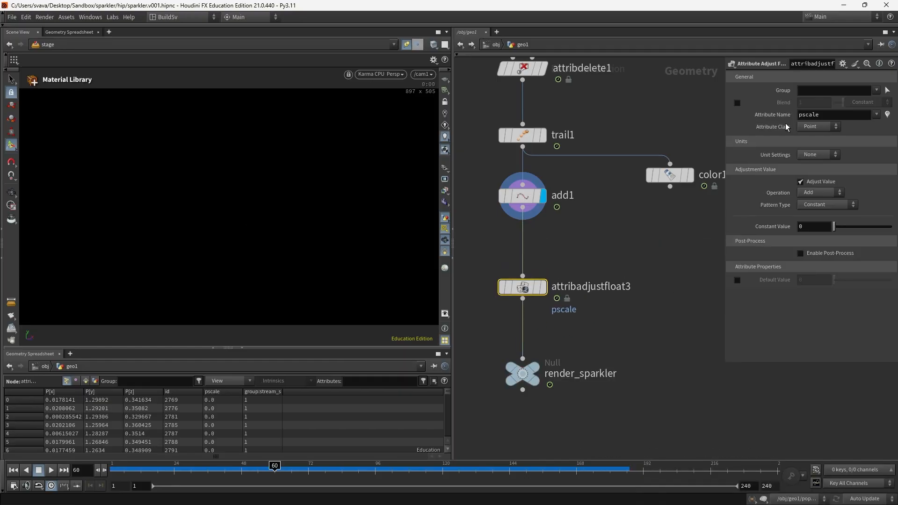
Step: Set the adjusted attribute to width with a constant value of 0.0002
drag(830, 115, 673, 106)
text(width)
key(Return)
click(812, 229)
text(.001)
key(Return)
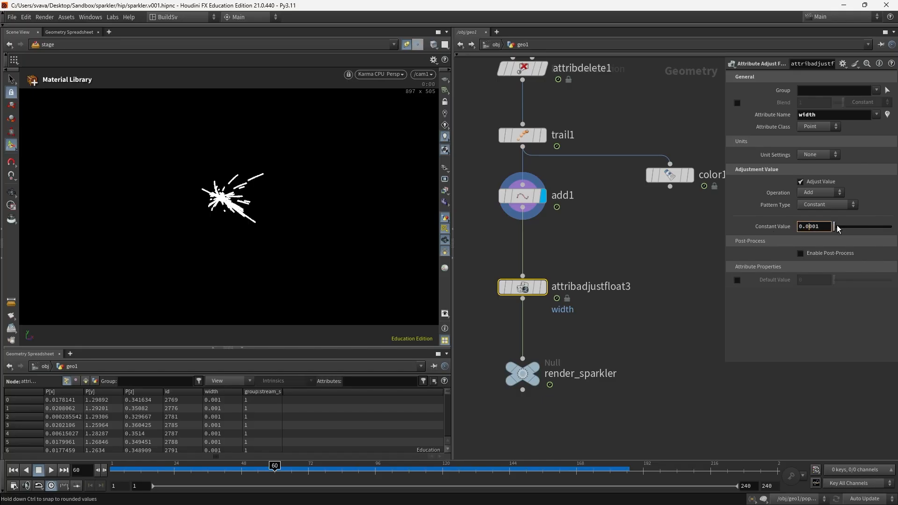
key(Return)
key(BackSpace)
text(2)
key(Return)
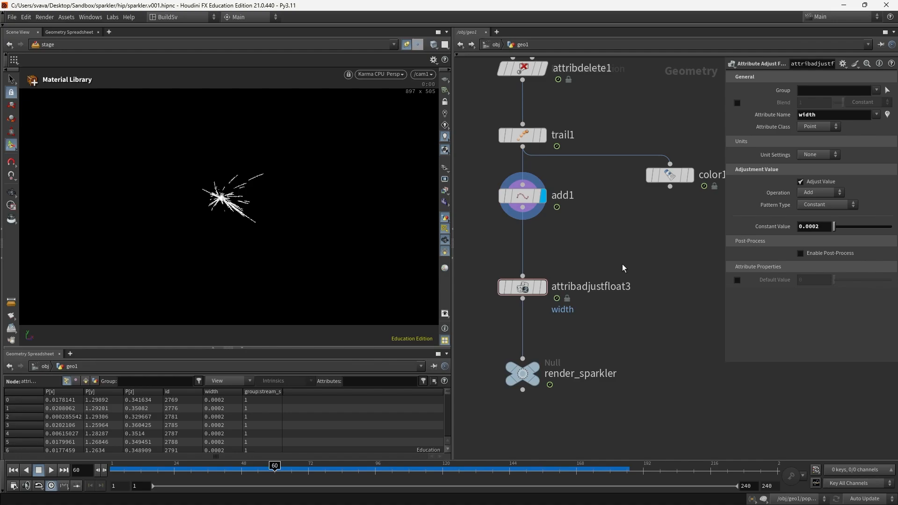
click(614, 503)
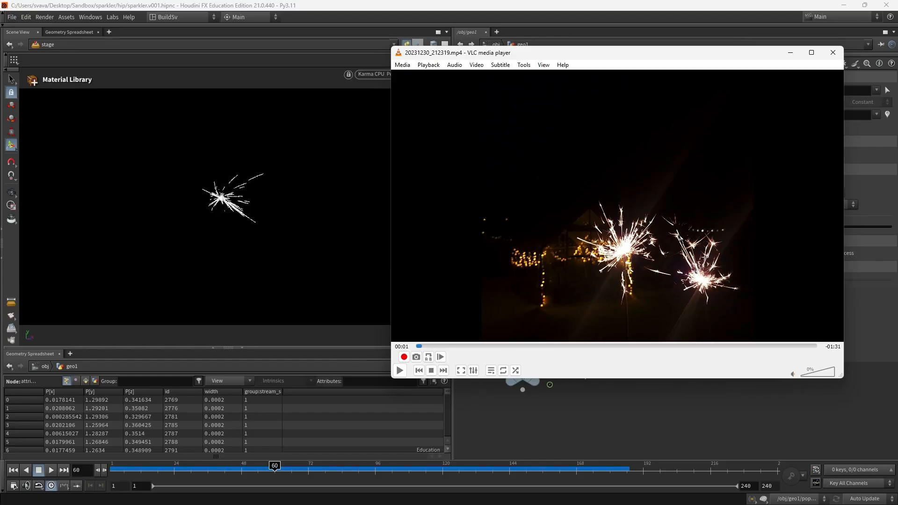
Step: Check the reference video at 00:36, 00:46 and 00:27, then return to Houdini
click(576, 346)
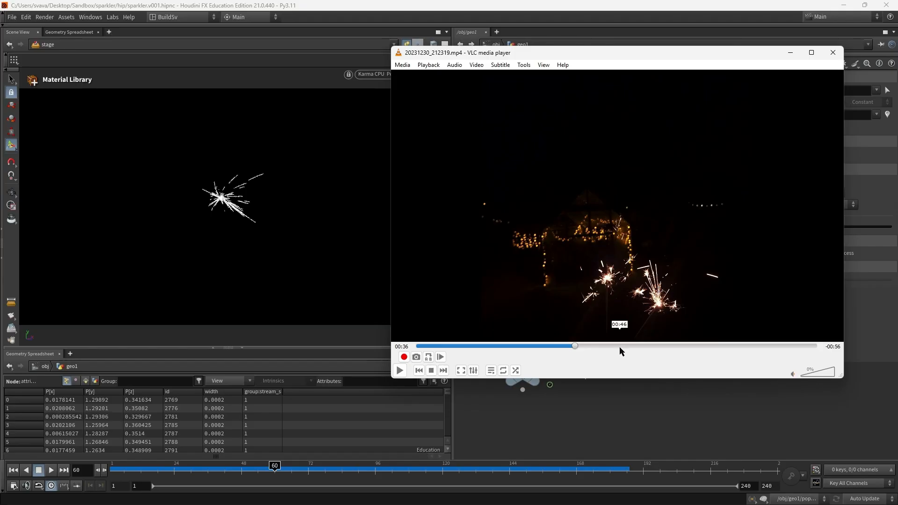
click(620, 347)
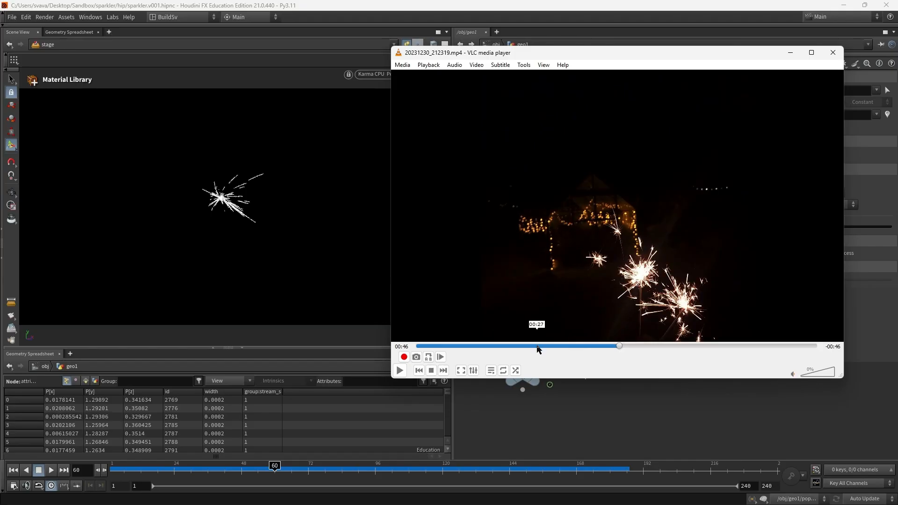
click(537, 347)
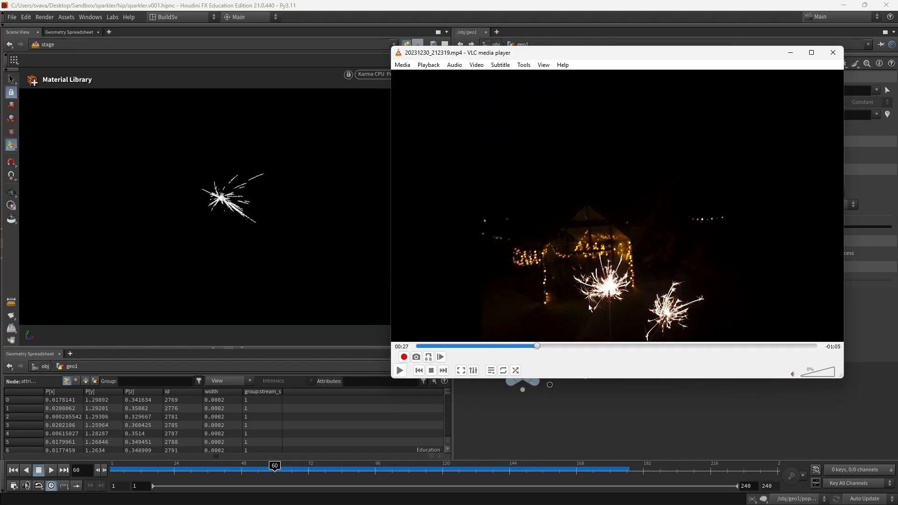
click(614, 14)
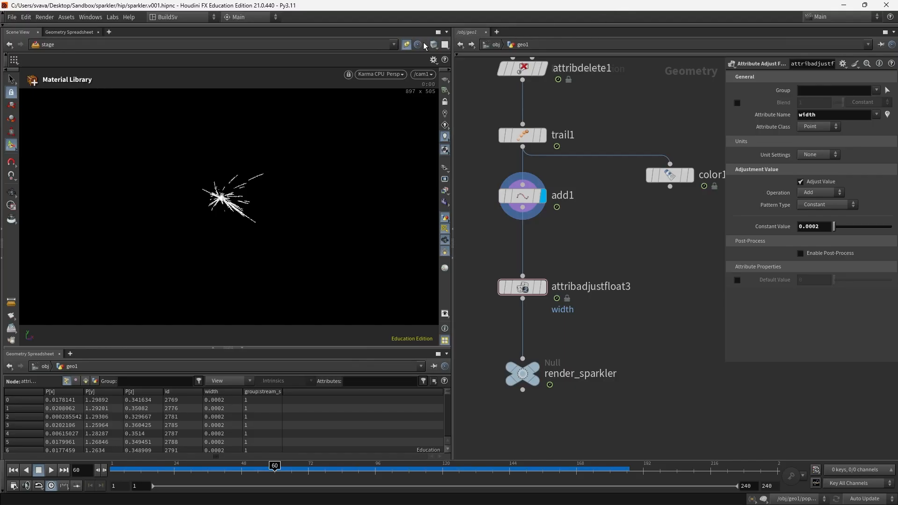
Step: Add a Resample node after add1 with no maximum segment length and a curveu attribute
click(405, 47)
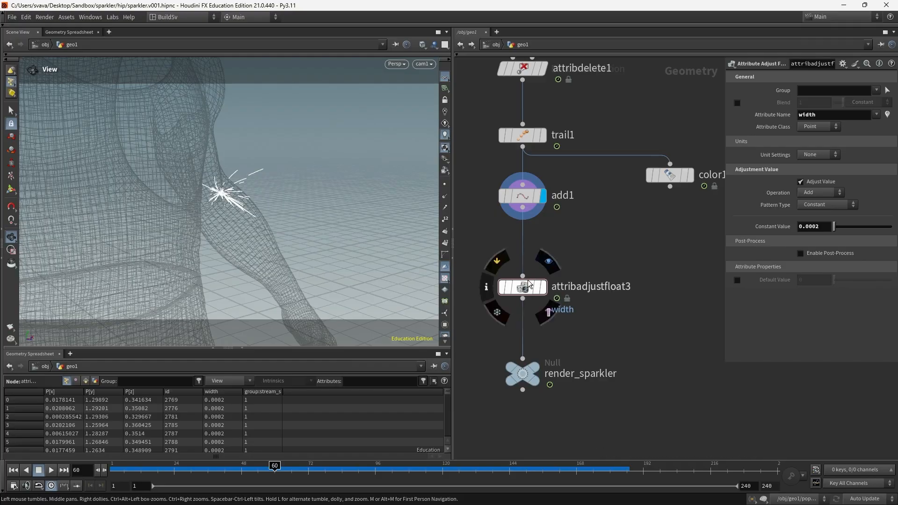
drag(534, 288, 535, 309)
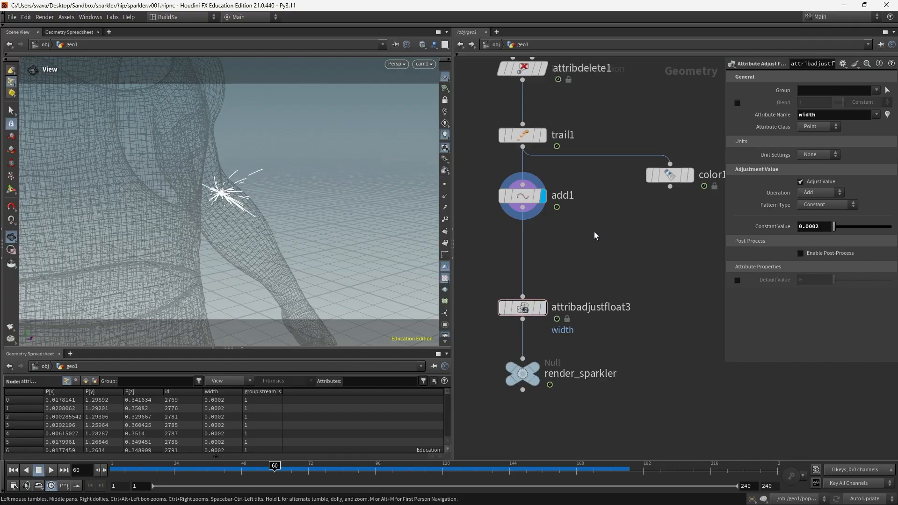
key(Tab)
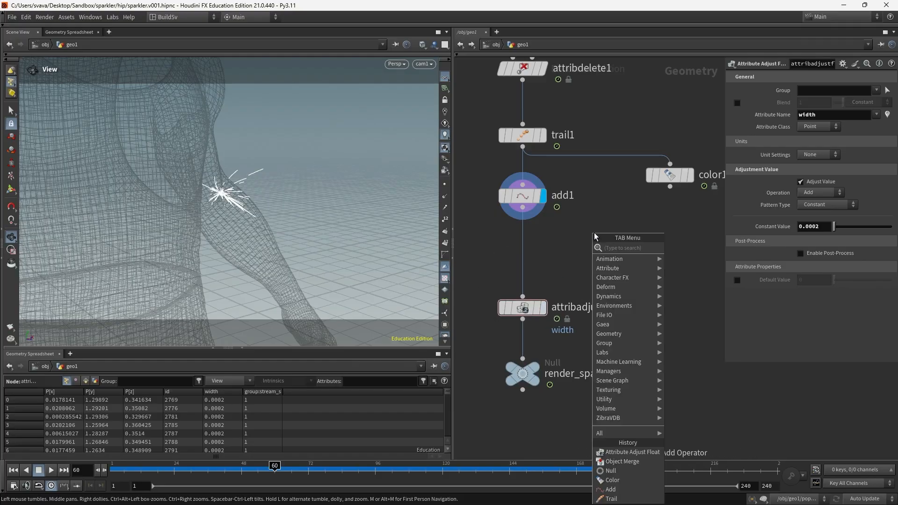
text(resamp)
key(Return)
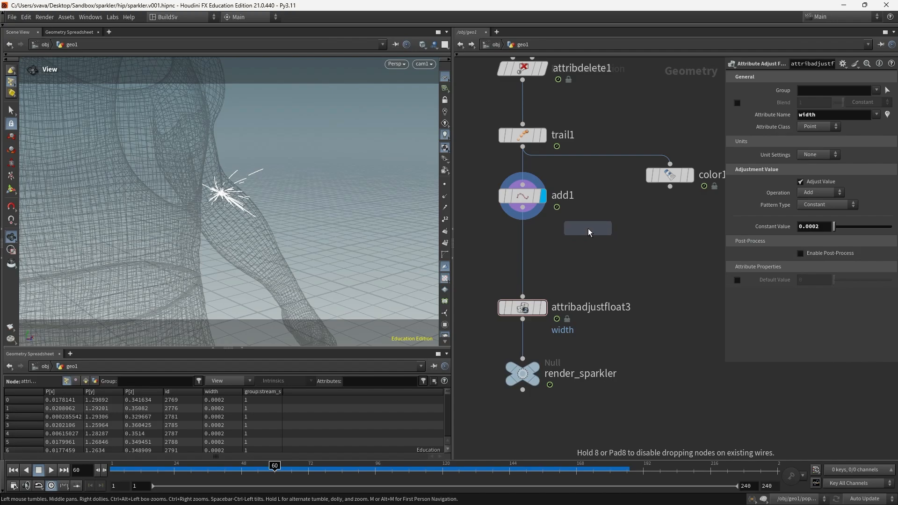
click(593, 232)
click(523, 207)
click(595, 223)
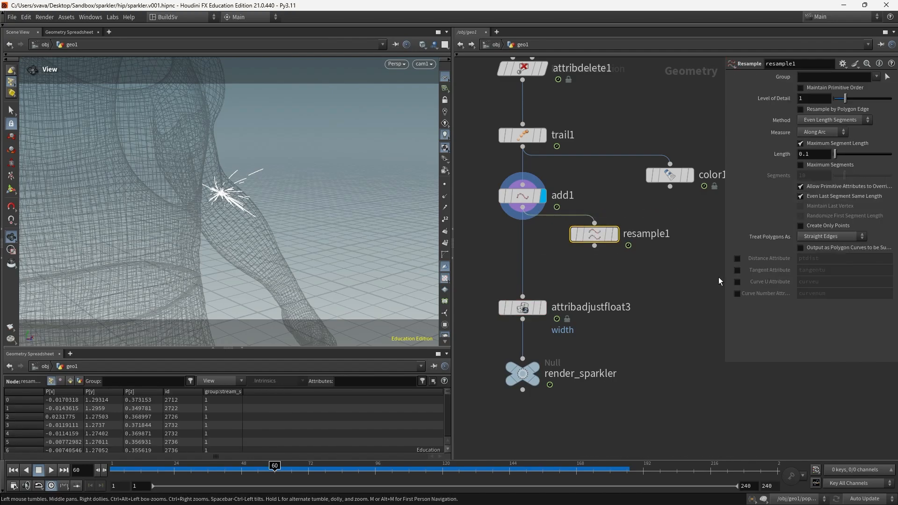
click(801, 145)
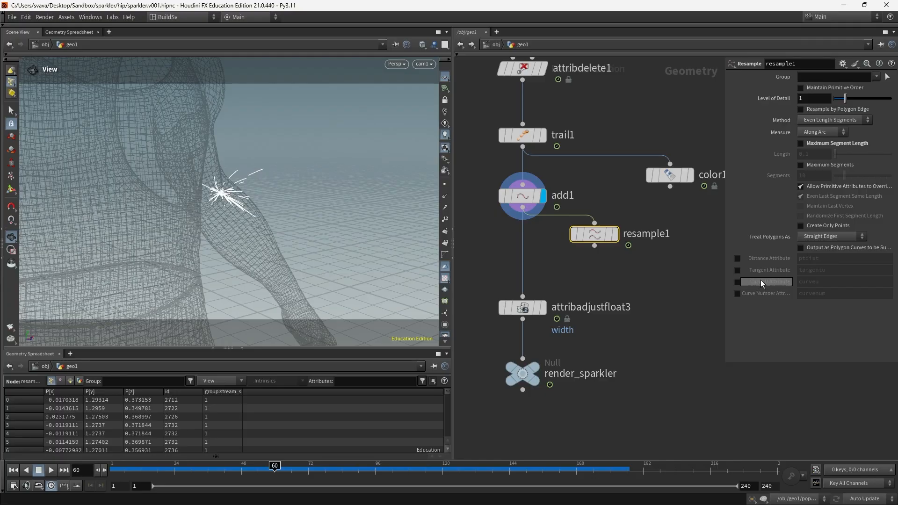
click(737, 282)
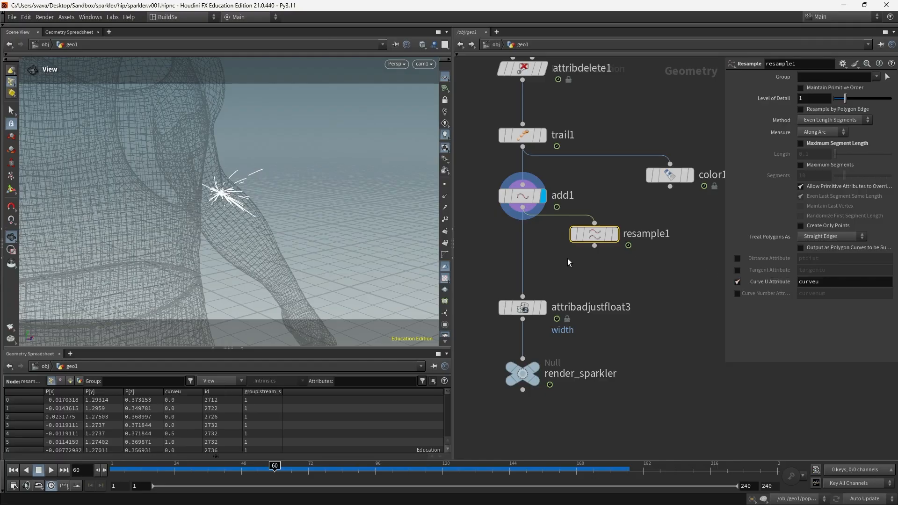
click(191, 391)
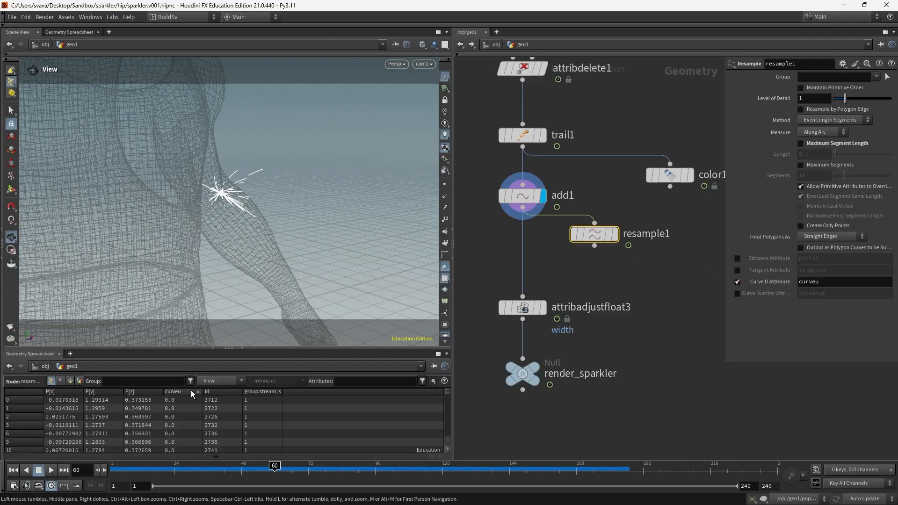
click(191, 390)
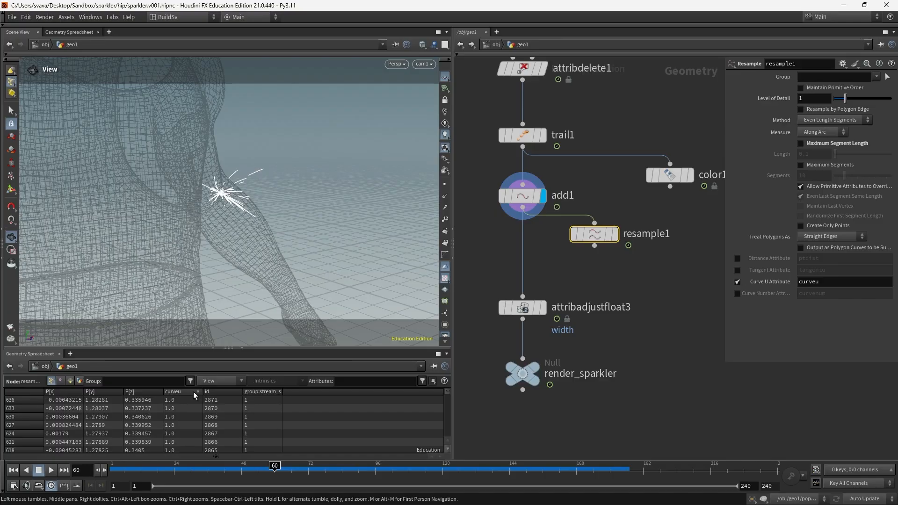
Step: Add a Color node after resample1 using a ramp from the curveu attribute, and display it
key(Tab)
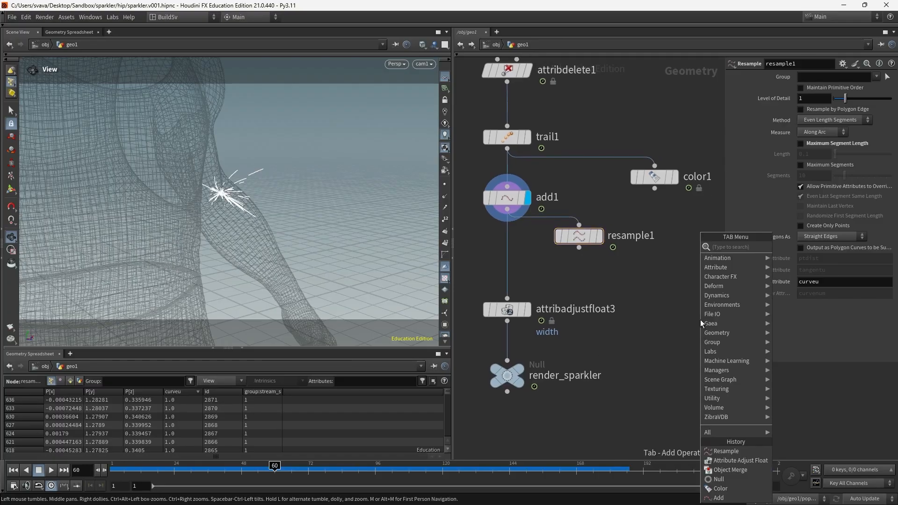
text(resample)
key(Return)
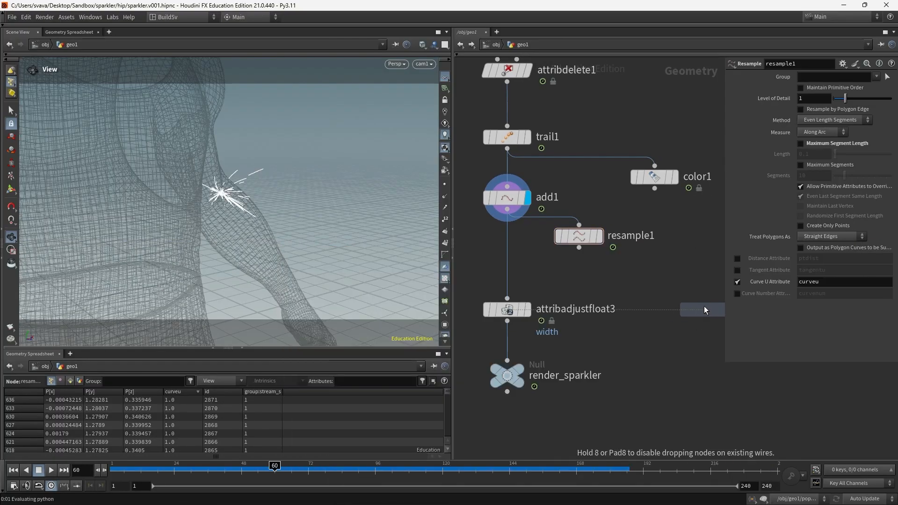
click(678, 279)
click(580, 248)
click(678, 267)
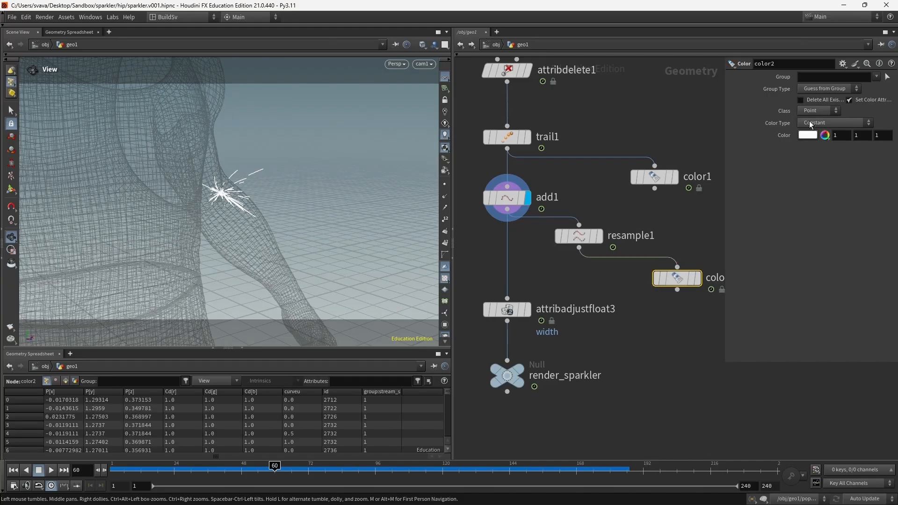
click(833, 123)
click(824, 151)
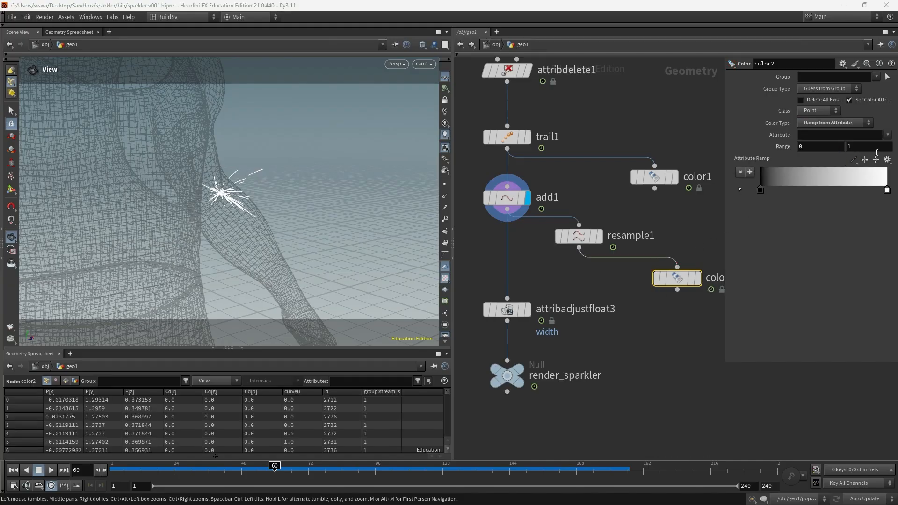
click(887, 135)
click(868, 154)
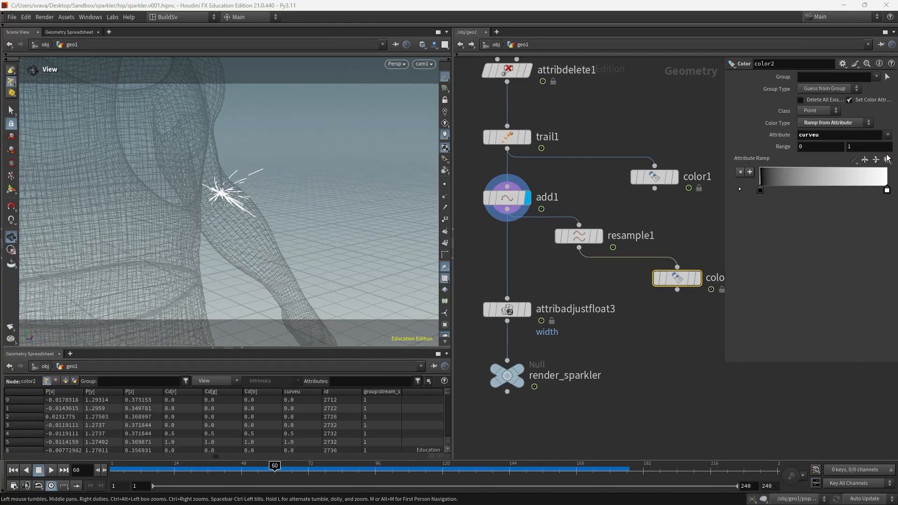
click(698, 278)
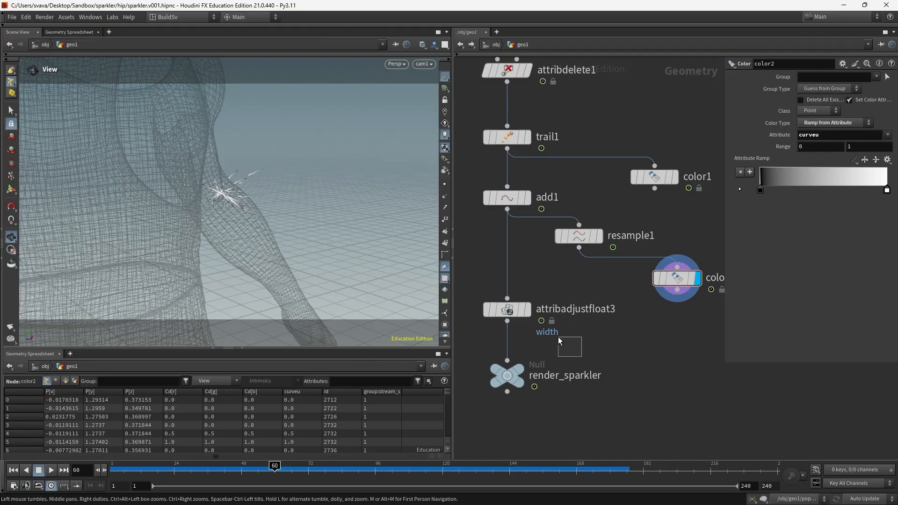
Step: Rewire attribadjustfloat3 to take its input from resample1 in the main column
drag(559, 340, 514, 307)
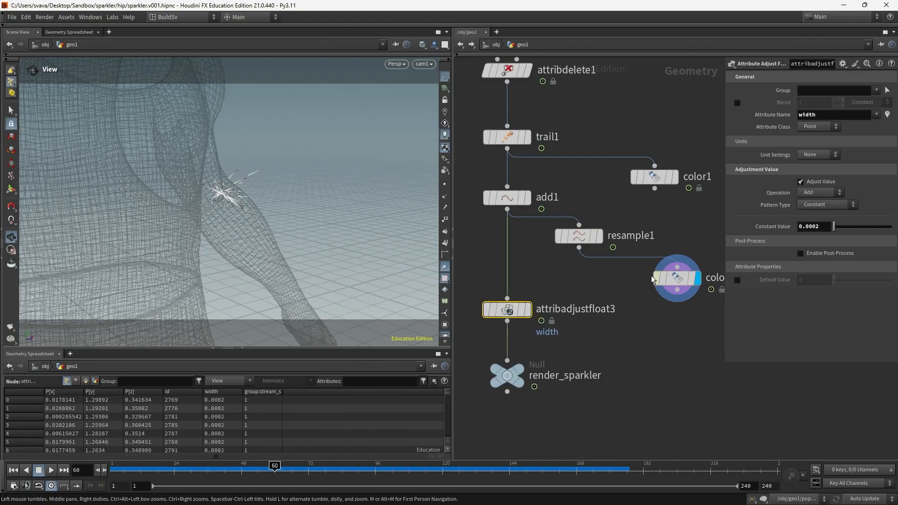
drag(514, 269, 512, 250)
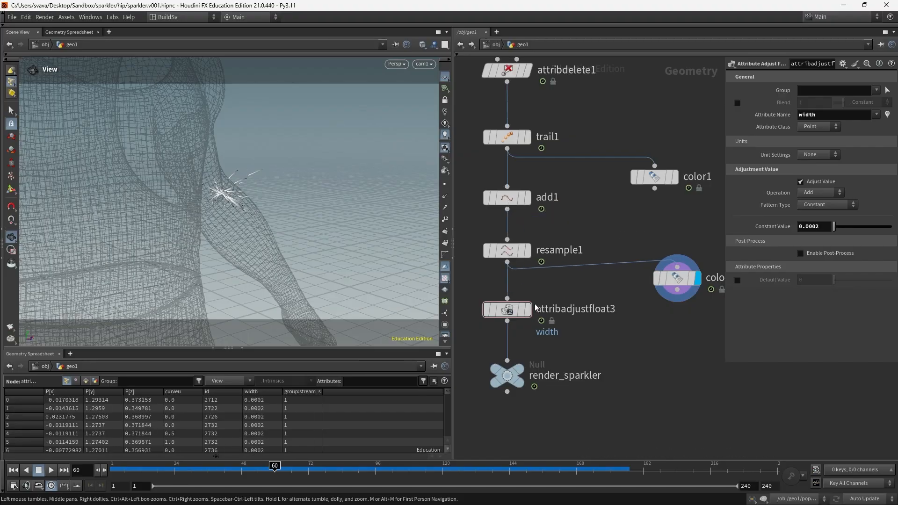
drag(560, 336, 510, 304)
Step: Set the width pattern to Remap Attribute with curveu as the source attribute
click(849, 207)
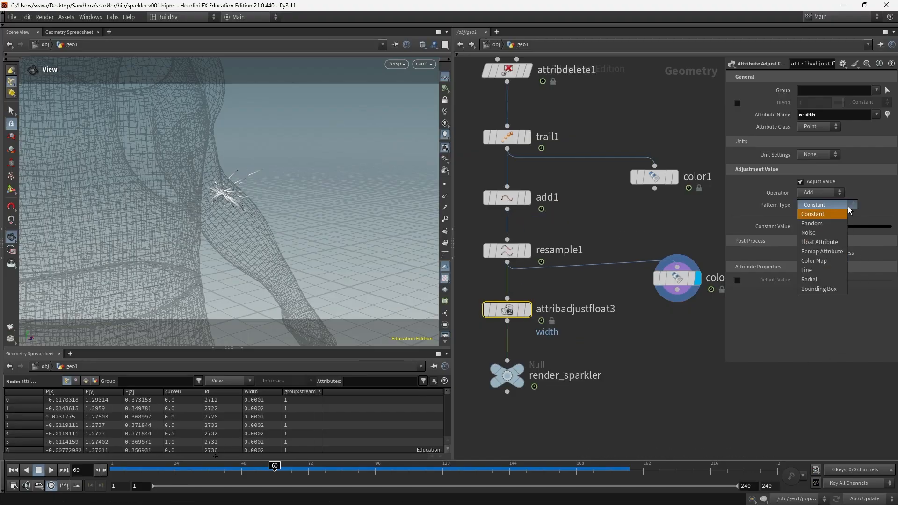
click(839, 253)
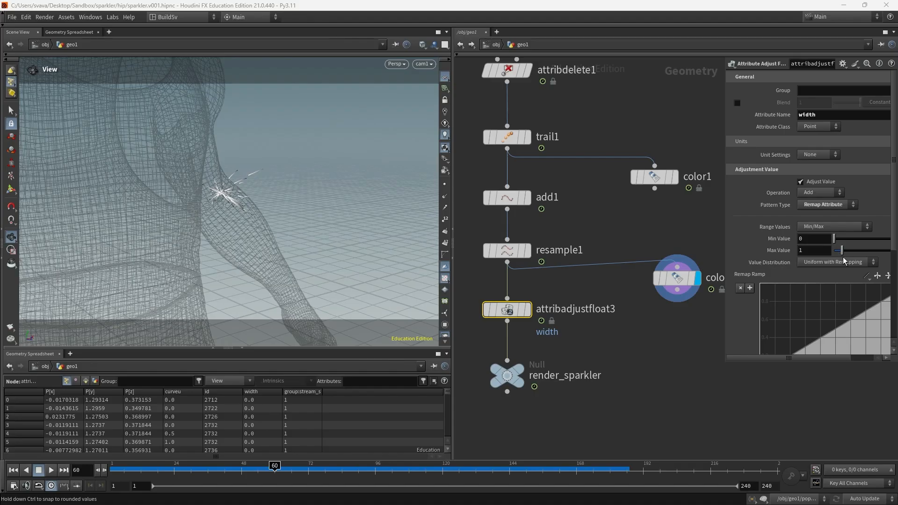
drag(723, 366, 661, 419)
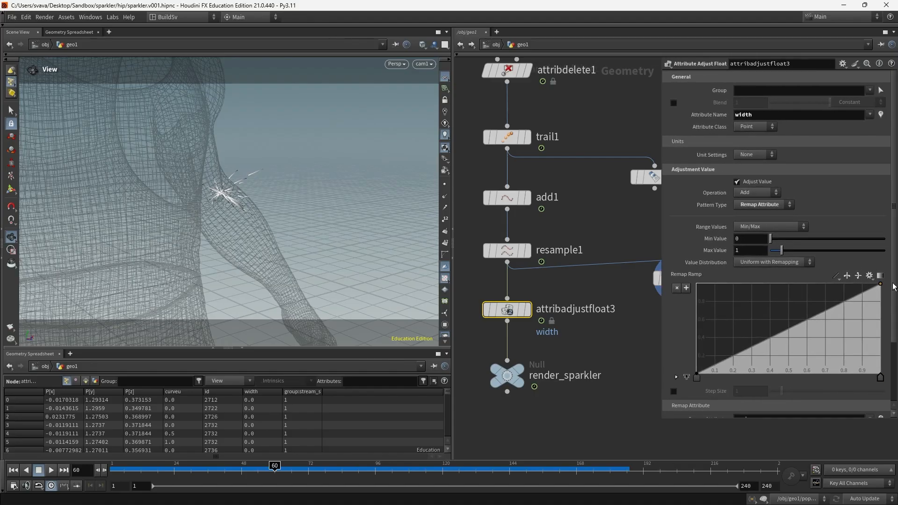
scroll(893, 333, down, 3)
scroll(893, 333, down, 1)
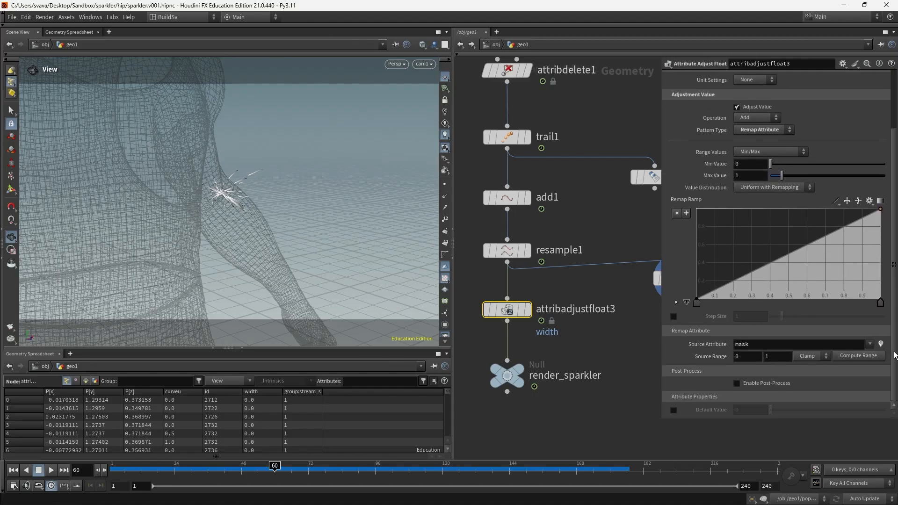
double_click(762, 344)
text(curveu)
key(Return)
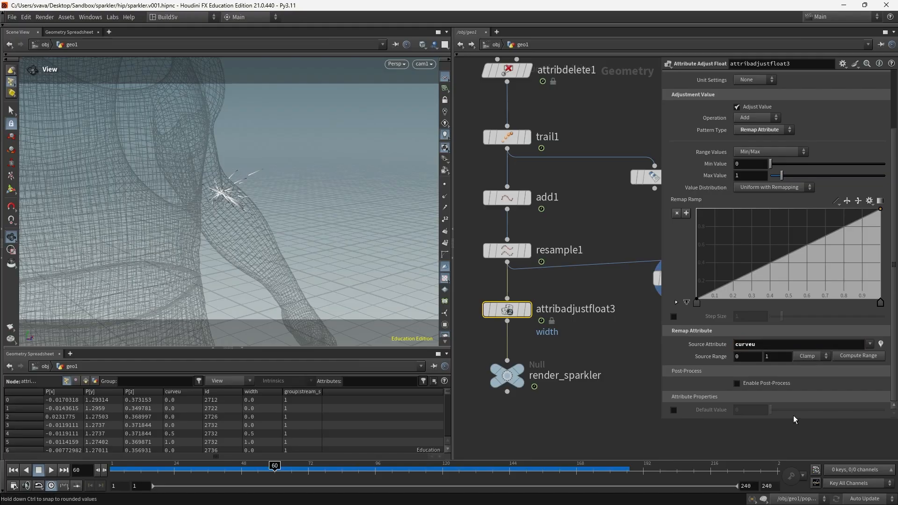
click(495, 45)
Step: Pin the Karma render view on /stage, then go back inside geo1
click(494, 45)
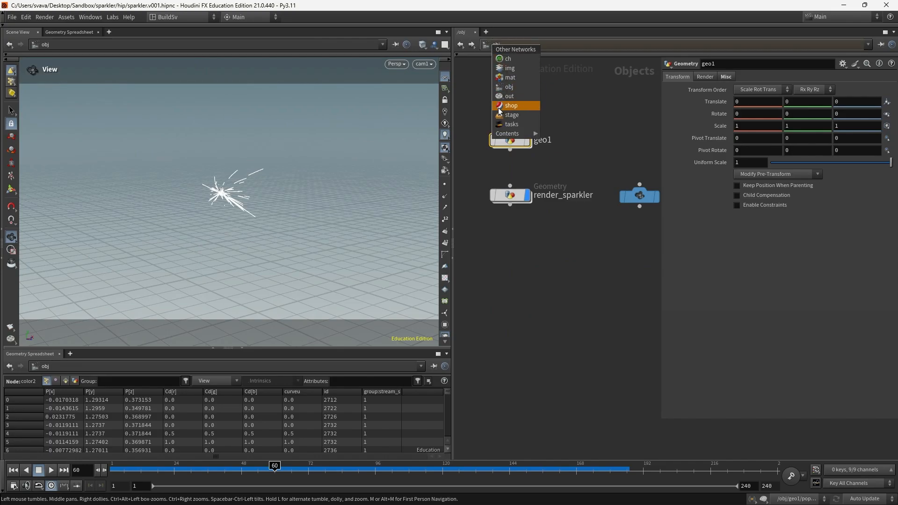
click(500, 114)
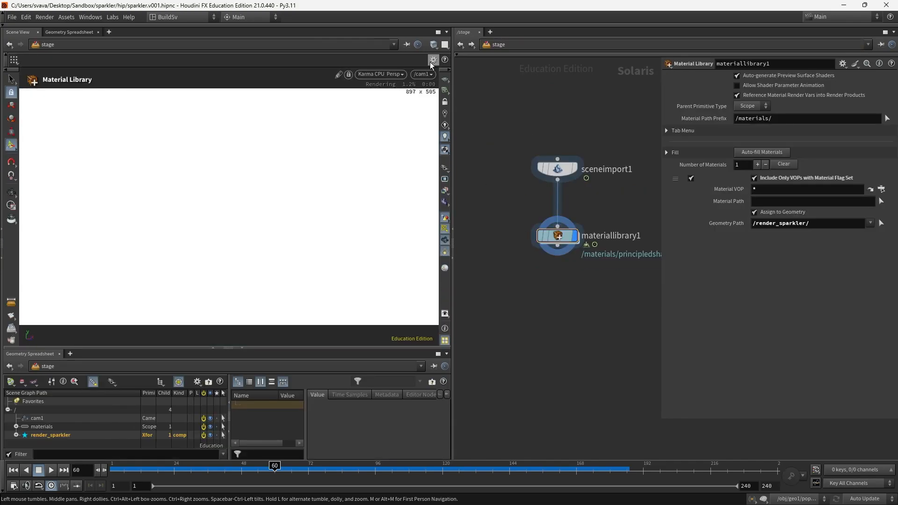
click(406, 45)
click(497, 43)
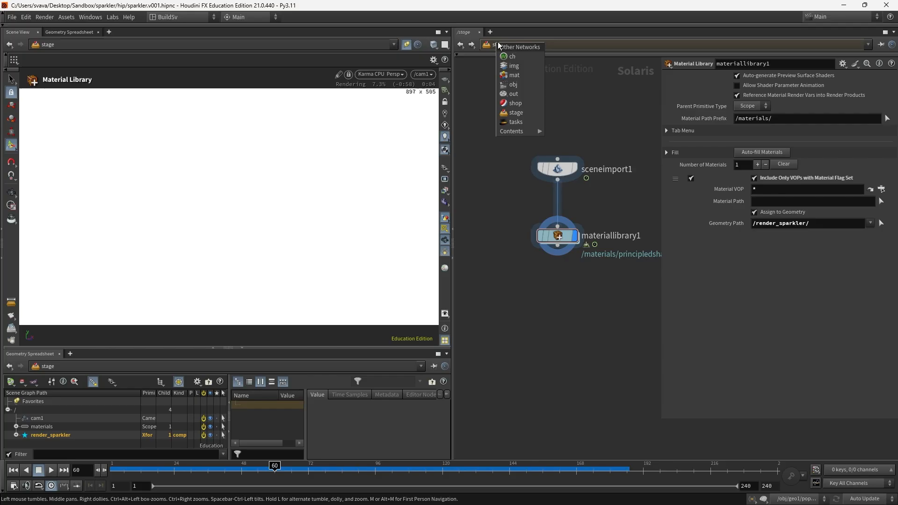
click(513, 84)
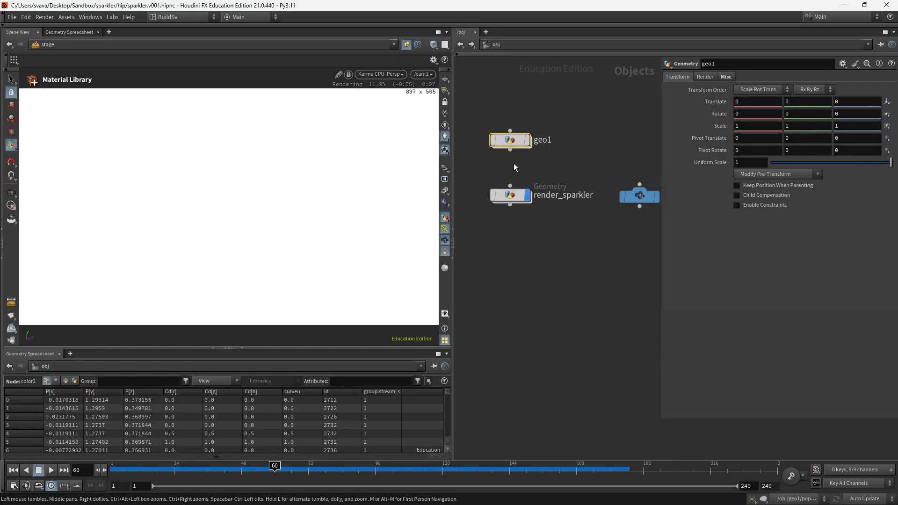
double_click(512, 139)
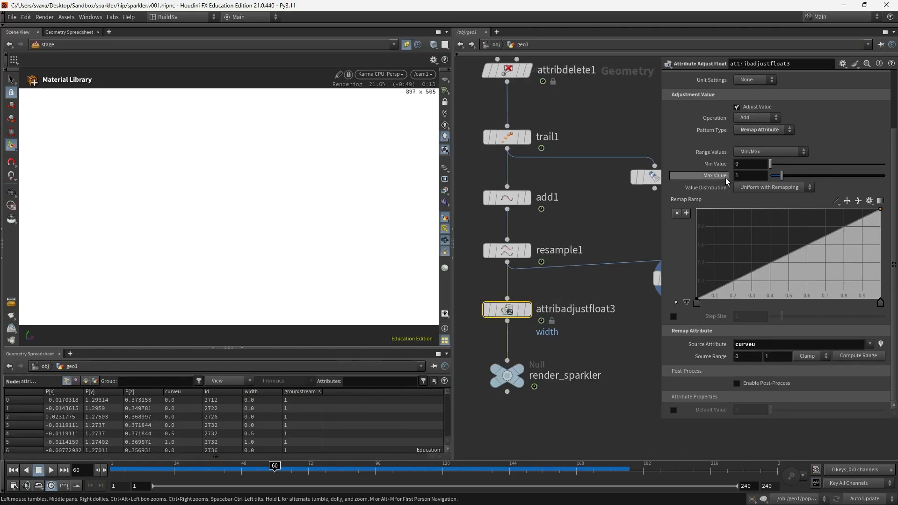
scroll(752, 197, up, 2)
scroll(741, 202, up, 1)
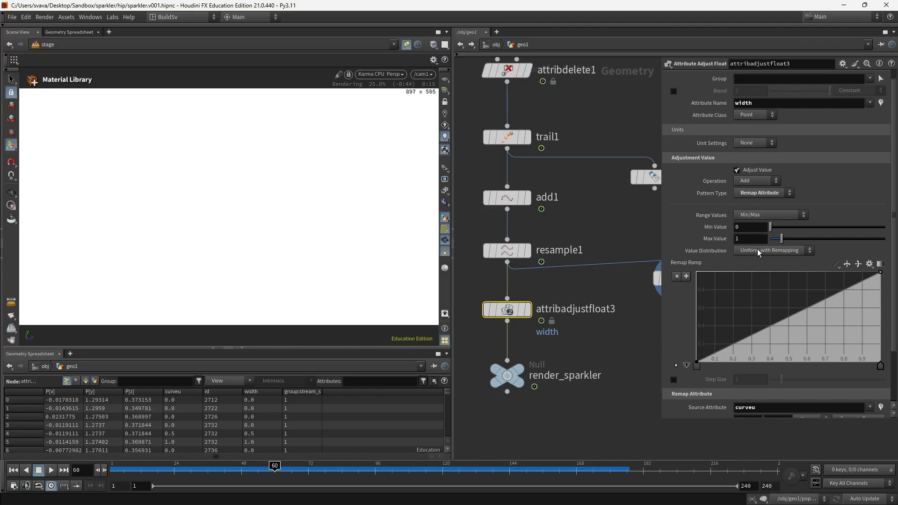
Step: Set width maximum 0.002 and minimum 0.001, and reverse the ramp domain
drag(748, 239, 713, 236)
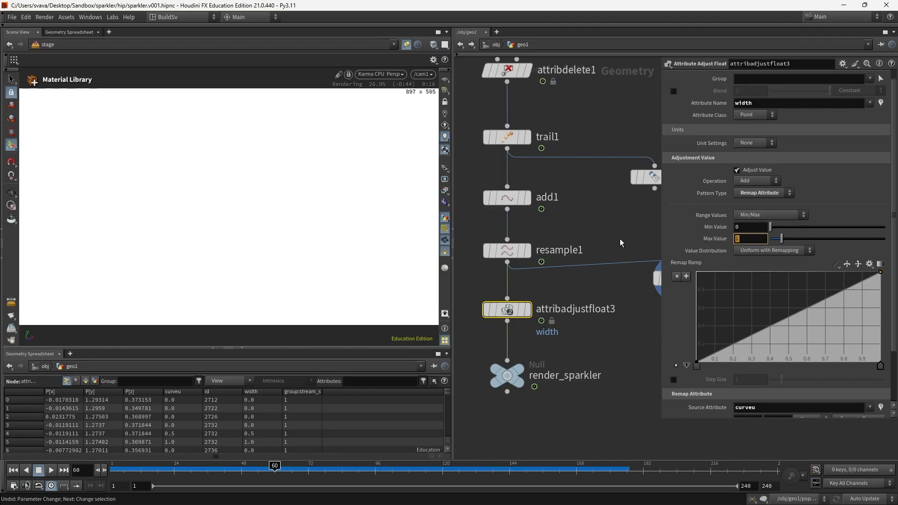
text(0.002)
key(Return)
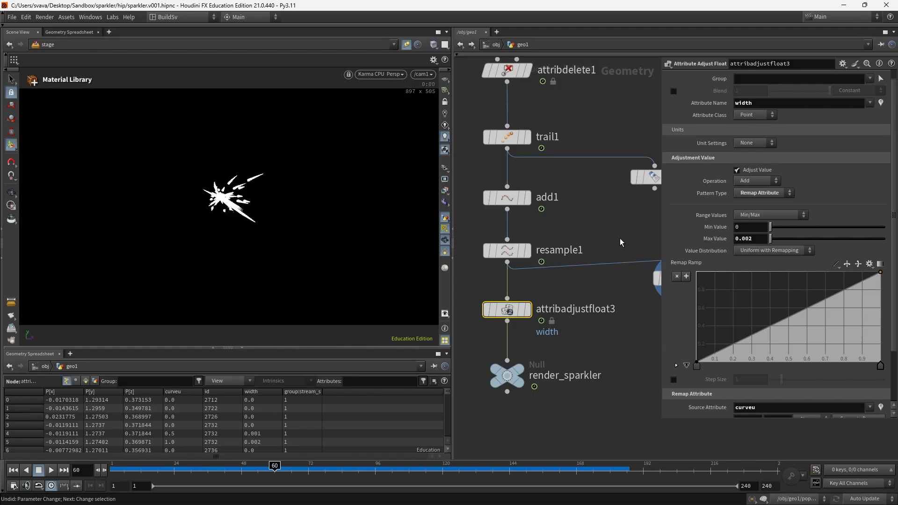
click(751, 225)
text(.001)
key(Return)
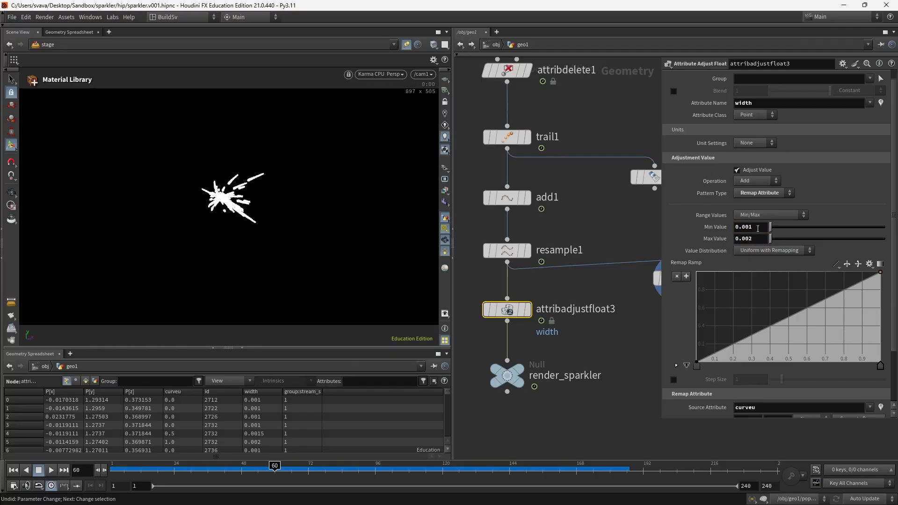
click(848, 264)
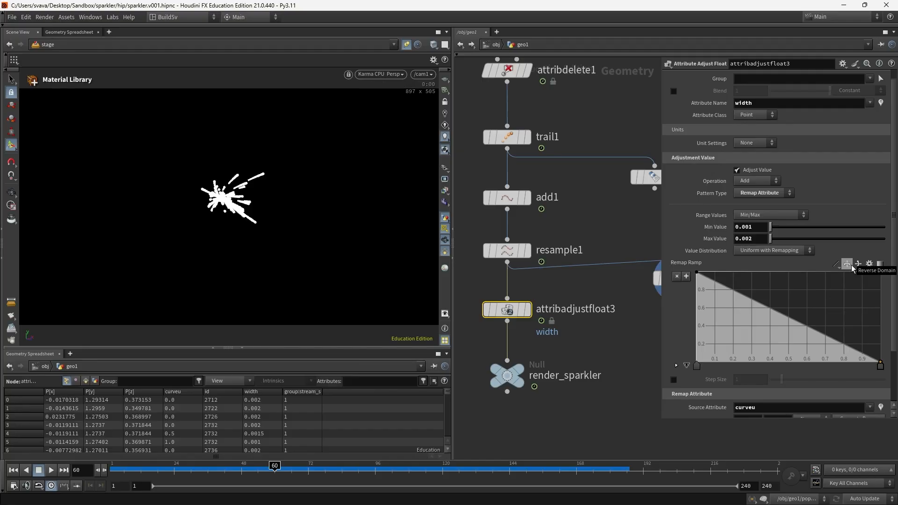
Step: Refine the width range to minimum 0.0001 and maximum 0.0005
click(759, 227)
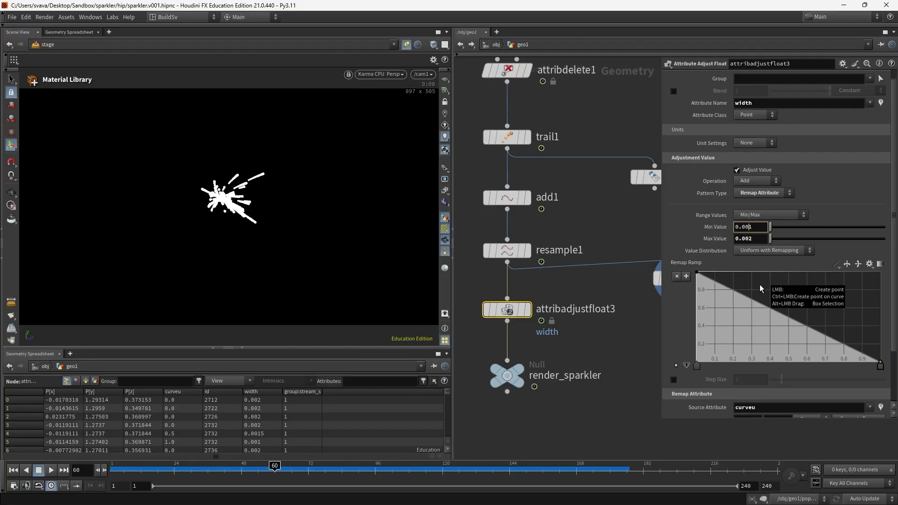
text(0)
key(Return)
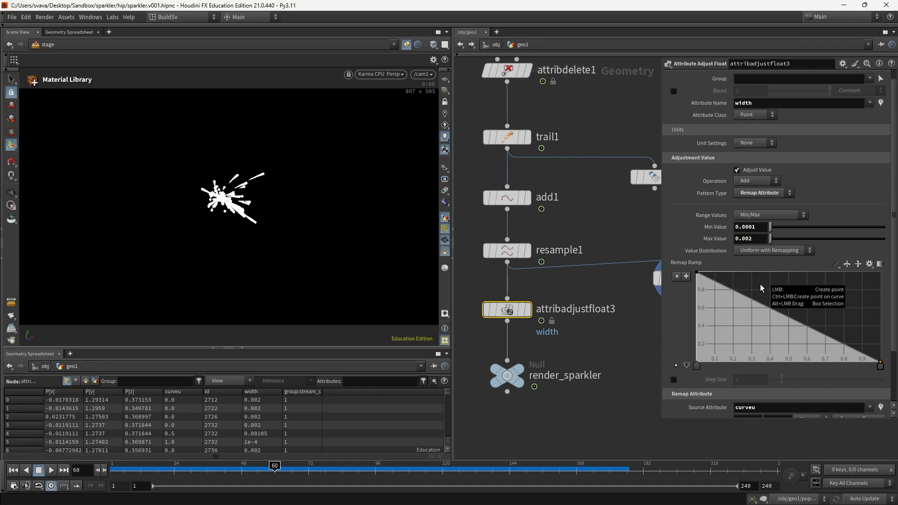
click(757, 239)
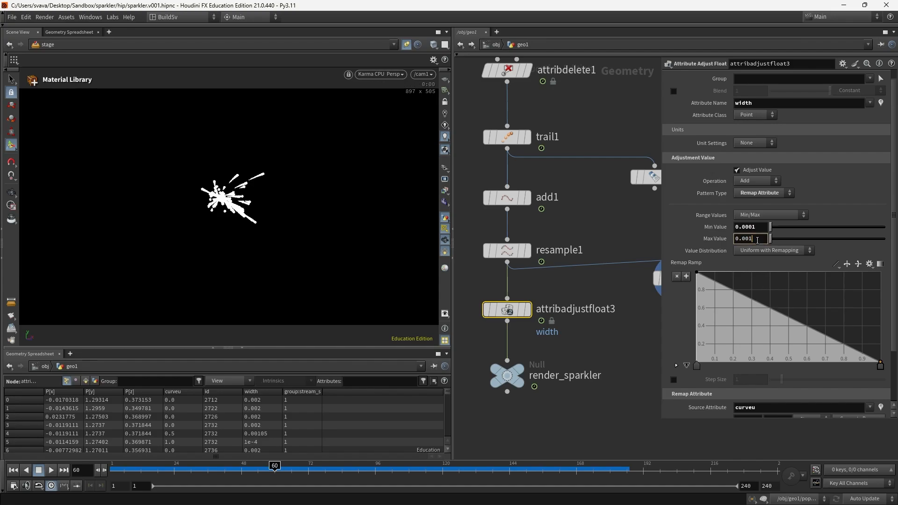
key(Return)
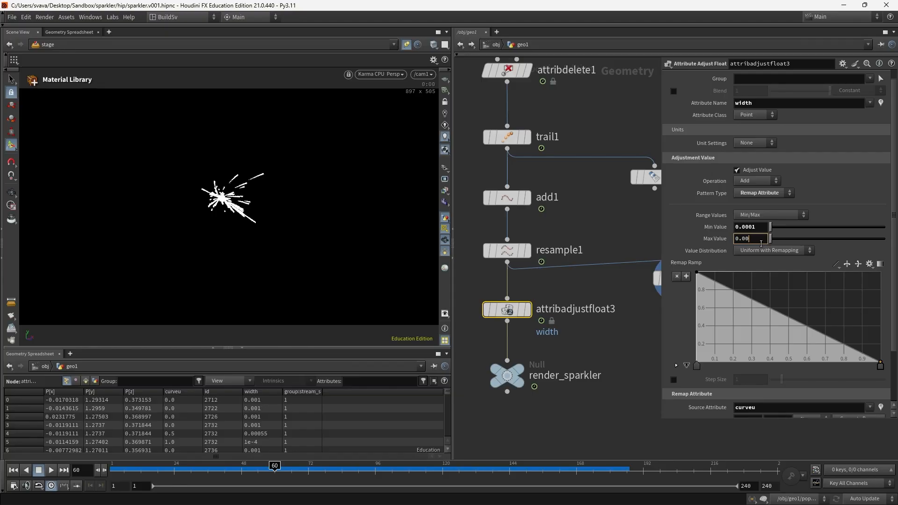
key(Return)
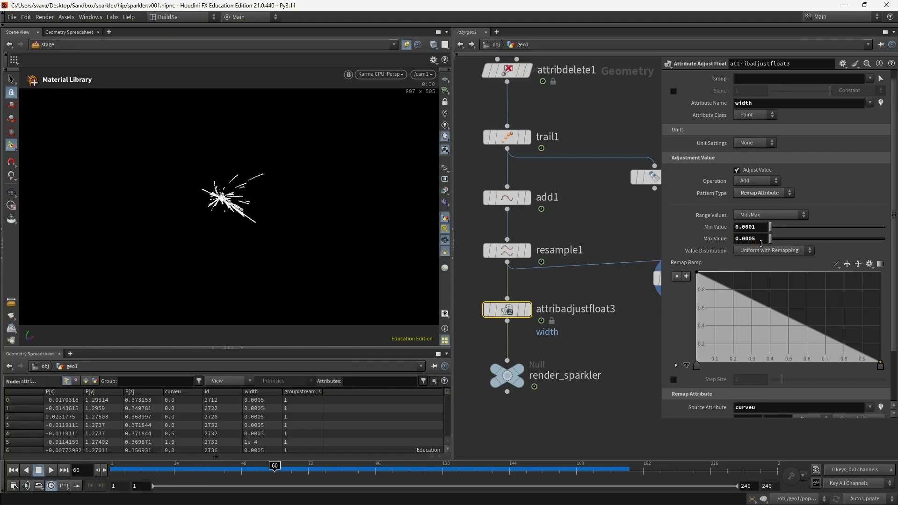
key(alt+Tab)
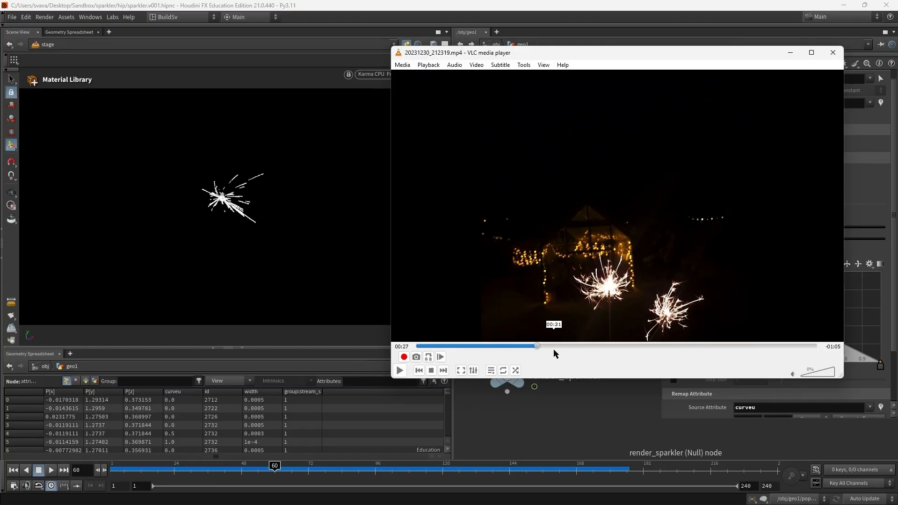
Step: Skim the reference video from 00:32 through 01:11, then close the player
click(557, 347)
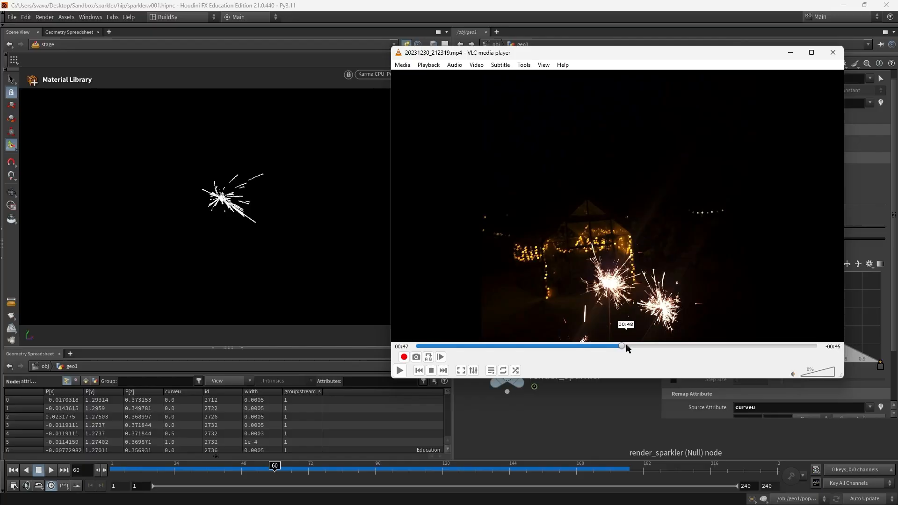
click(621, 346)
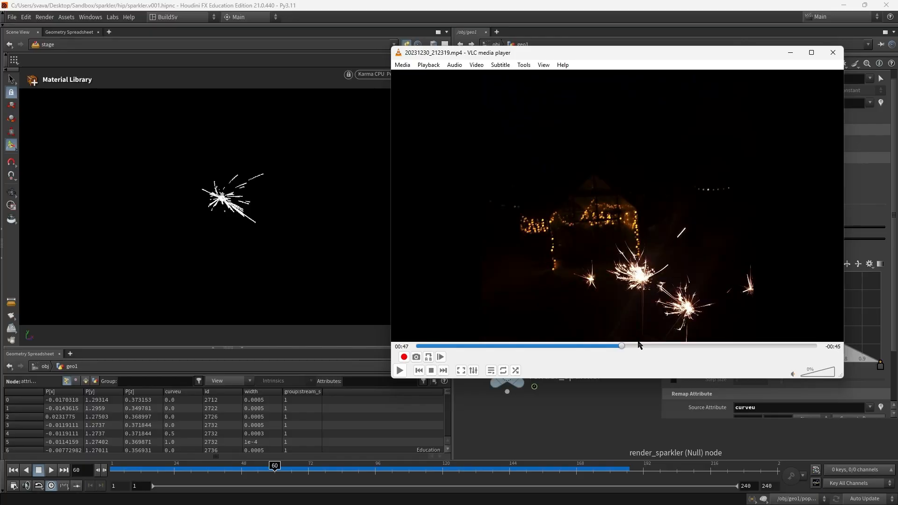
click(698, 346)
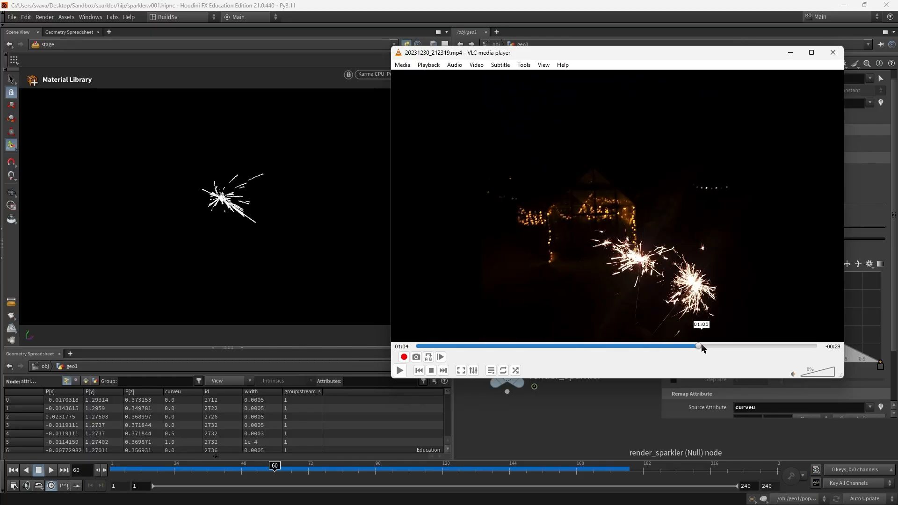
click(729, 347)
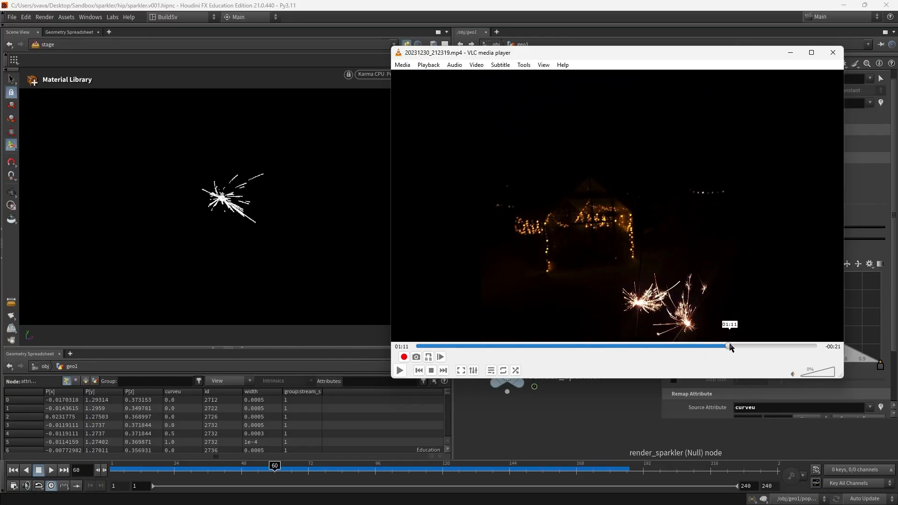
click(833, 53)
click(836, 264)
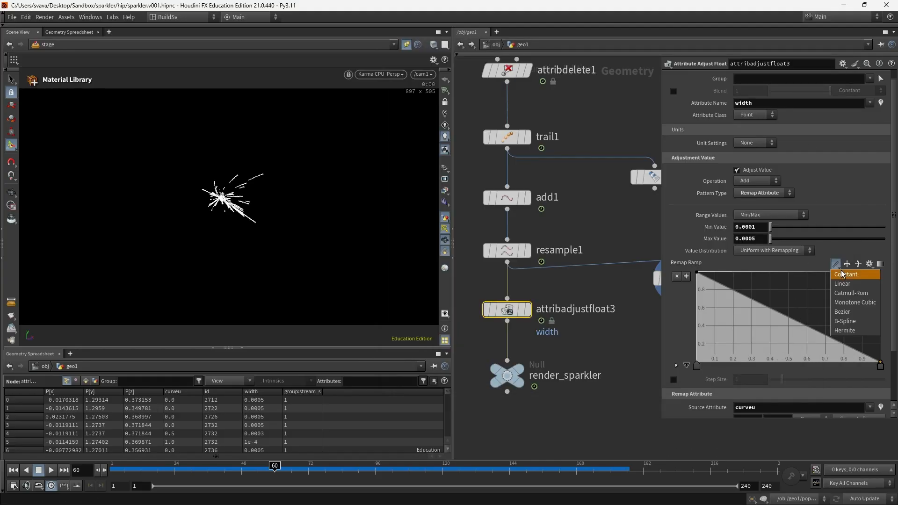
Step: Make the width ramp B-Spline and shape two added points into a quick ease-out falloff
click(852, 320)
drag(768, 319, 778, 334)
click(738, 297)
drag(738, 297, 739, 294)
drag(778, 334, 794, 347)
drag(740, 295, 743, 307)
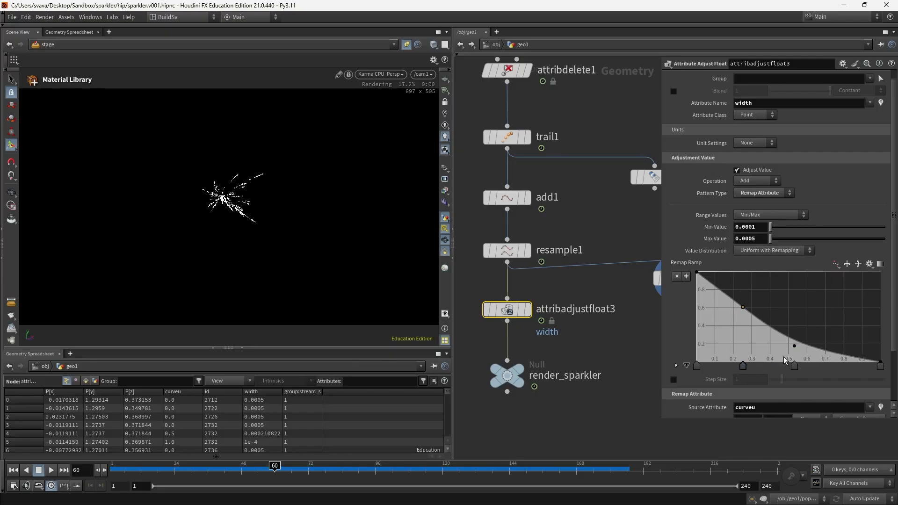
drag(794, 346, 815, 348)
key(alt+Tab)
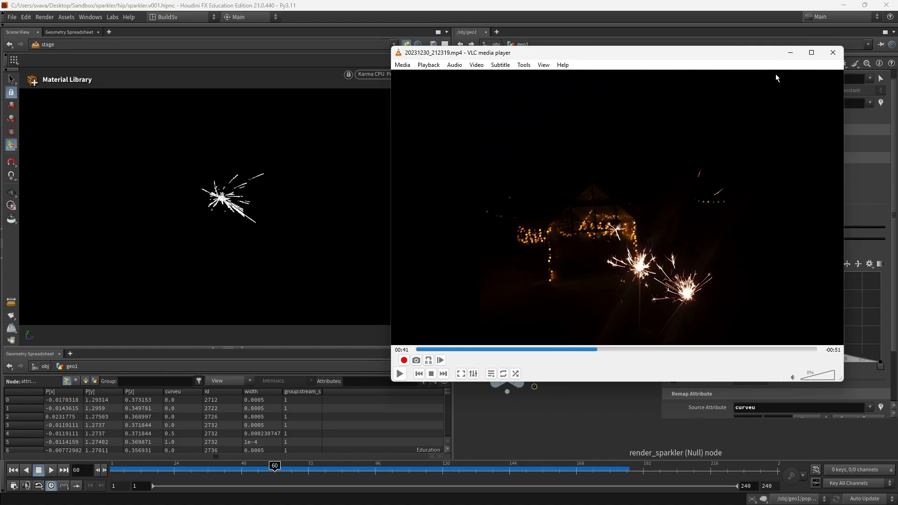
click(790, 53)
Step: Switch to the Solaris stage network and dive into the material library's principled shader
click(488, 44)
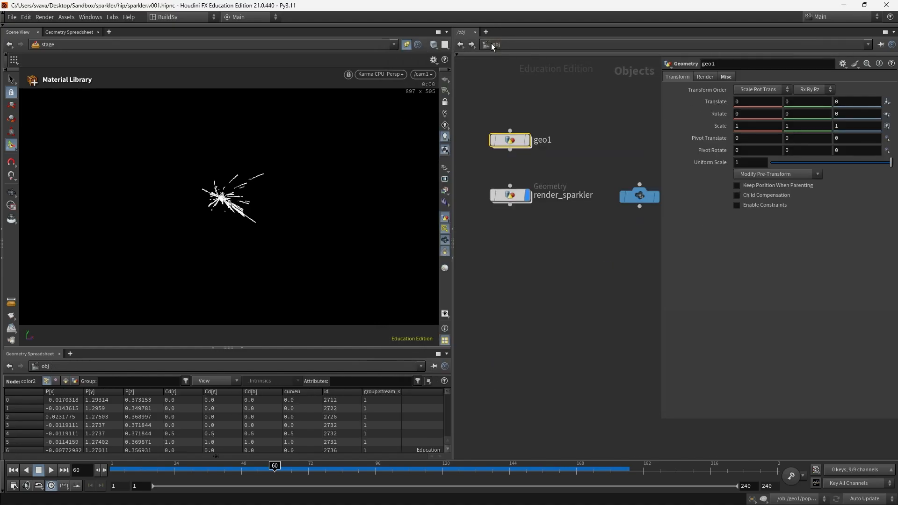
click(491, 44)
click(501, 114)
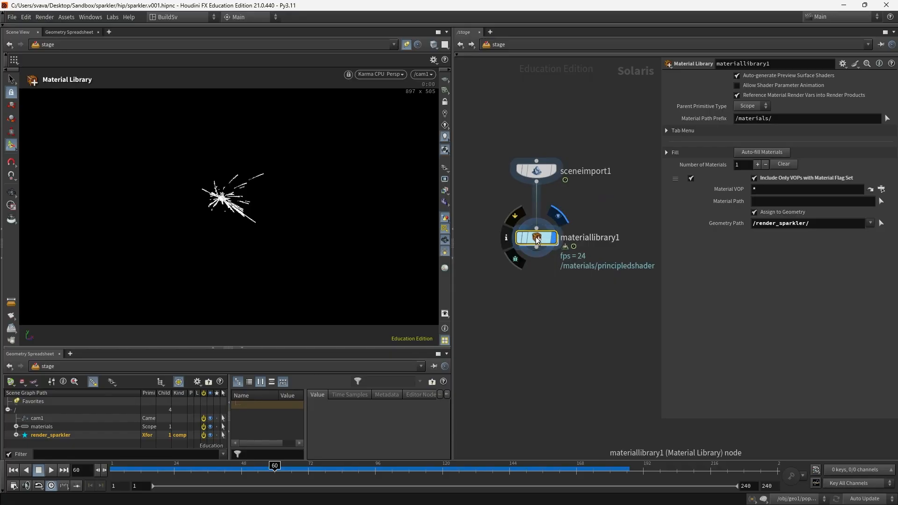
double_click(537, 238)
Step: Lower the emission hue from 18 to about 13 for a warm peach, then return to stage
click(744, 307)
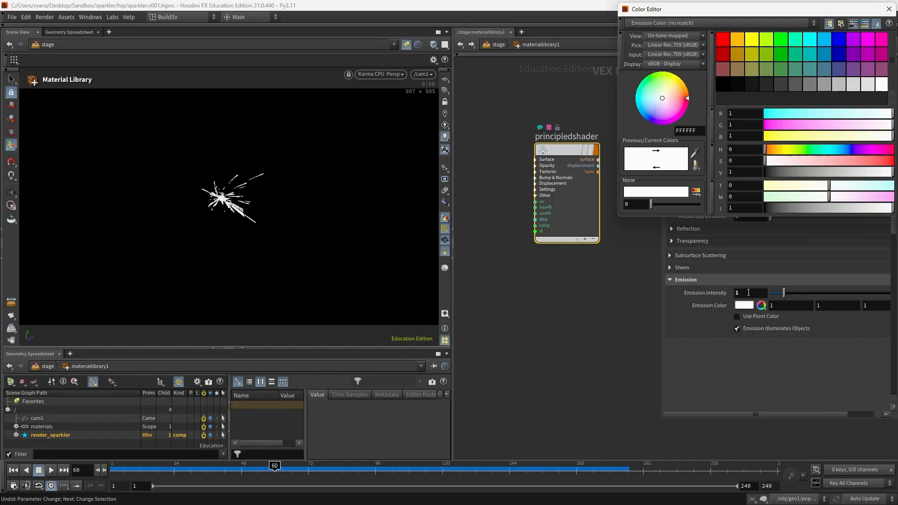
drag(771, 151, 839, 163)
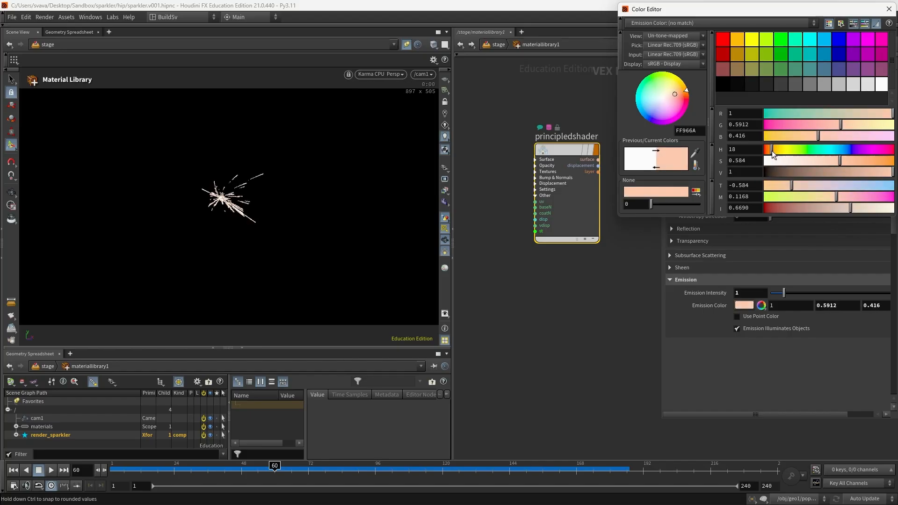
drag(772, 150, 770, 153)
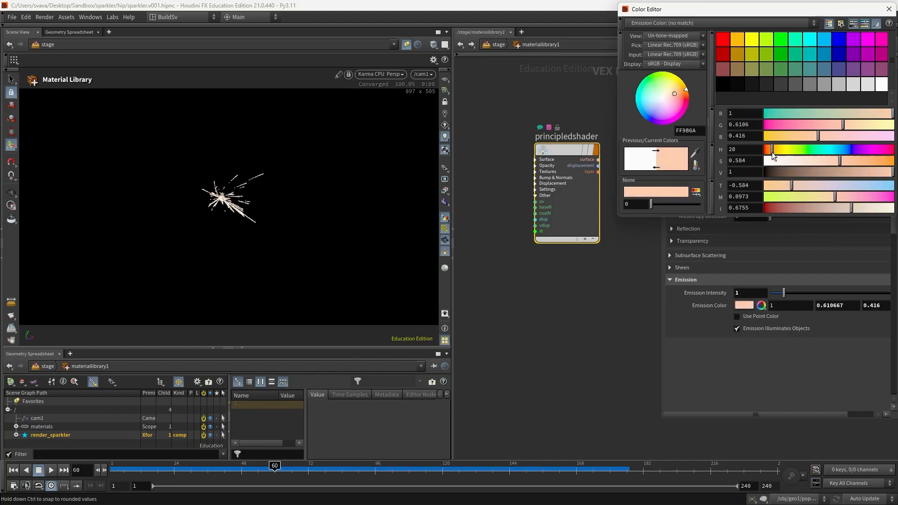
click(888, 9)
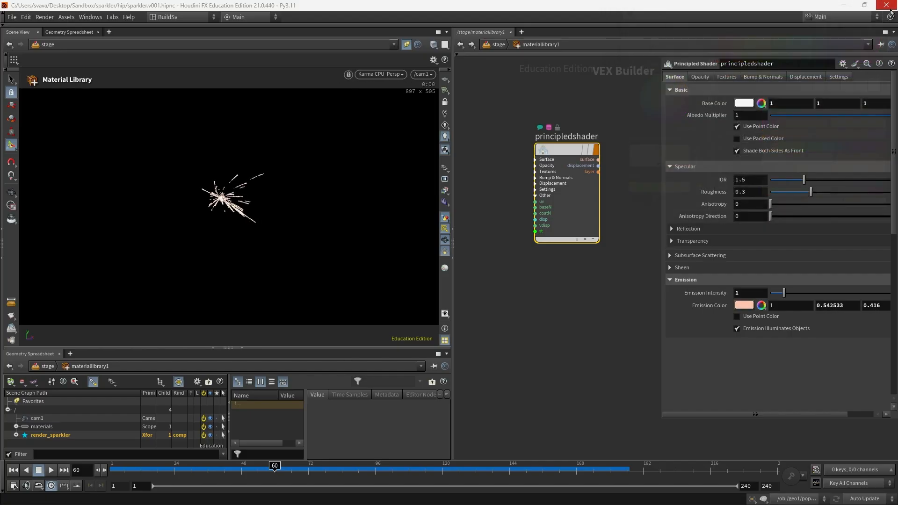
click(499, 45)
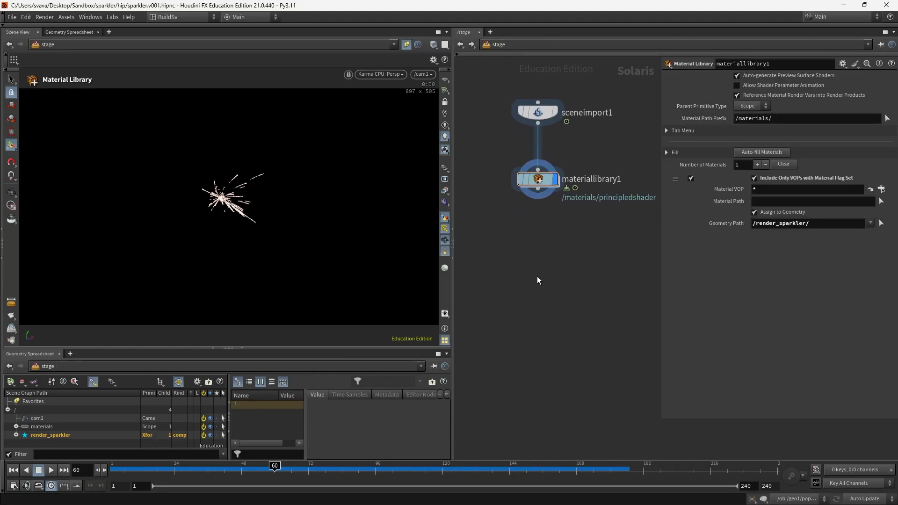
Step: Add the Karma (Setup) nodes below materiallibrary1, dismissing the pre-compile tip
key(Tab)
text(karma)
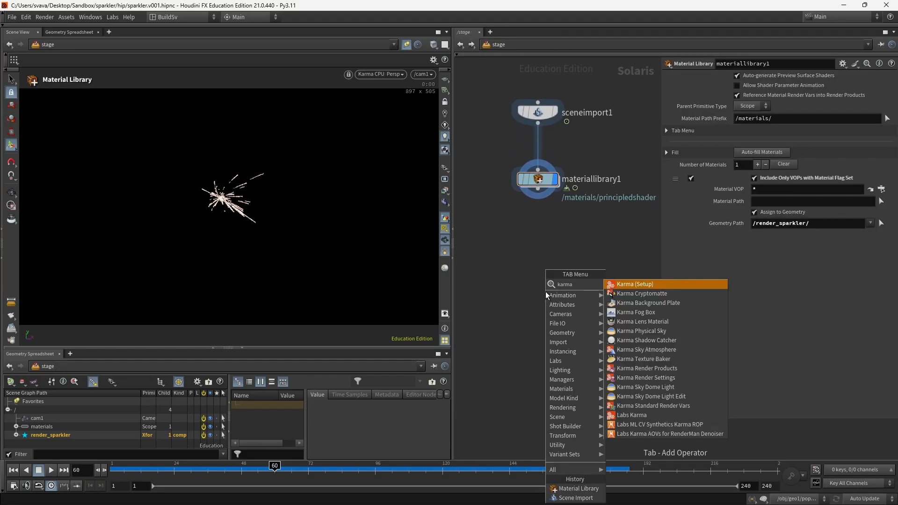
key(Return)
click(538, 274)
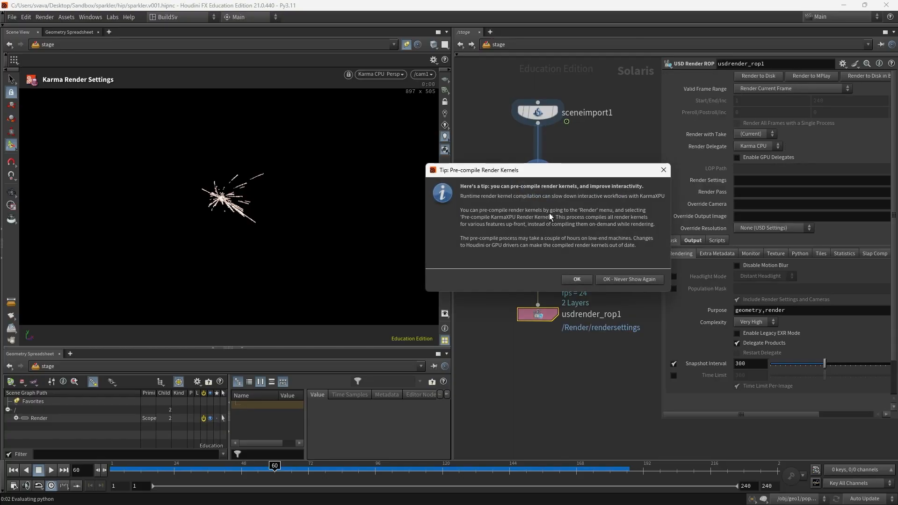
click(577, 279)
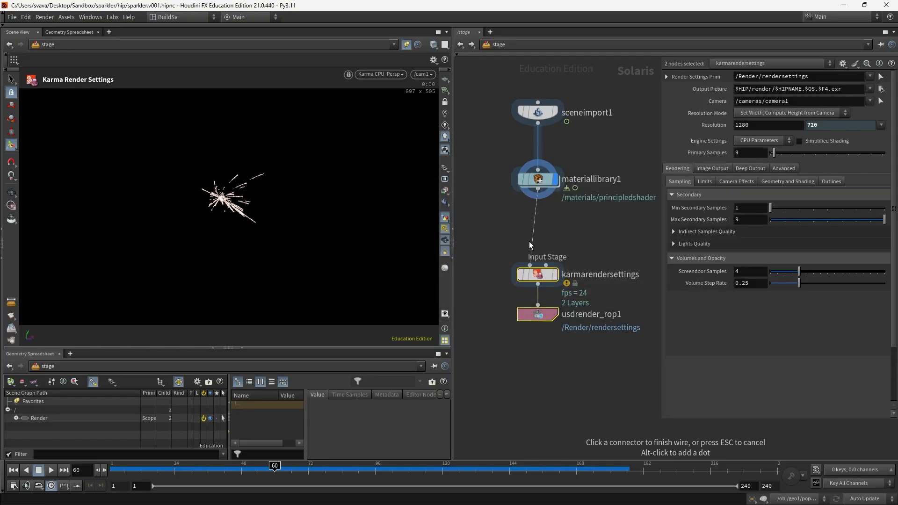
drag(540, 273, 540, 256)
drag(551, 305, 550, 320)
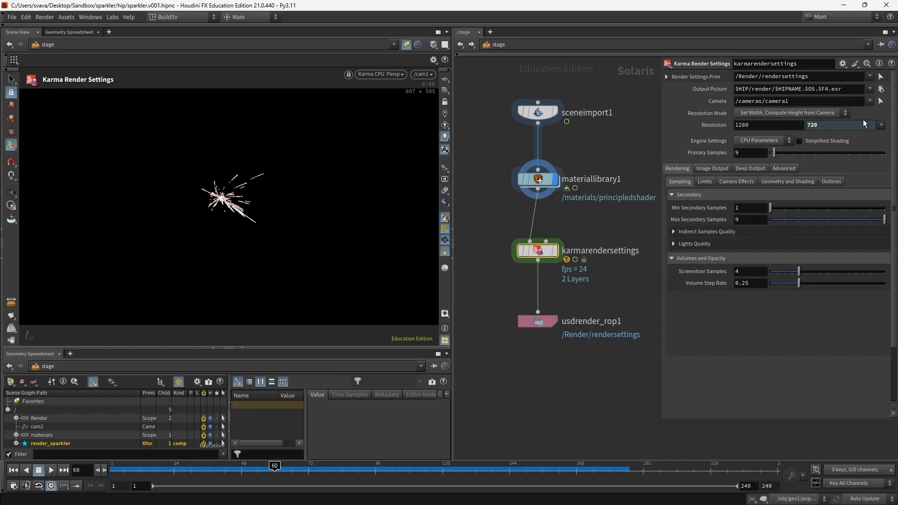
Step: Render from /cam1 at HDTV 2160 (3840×2160) with depth of field turned off
click(870, 101)
click(876, 117)
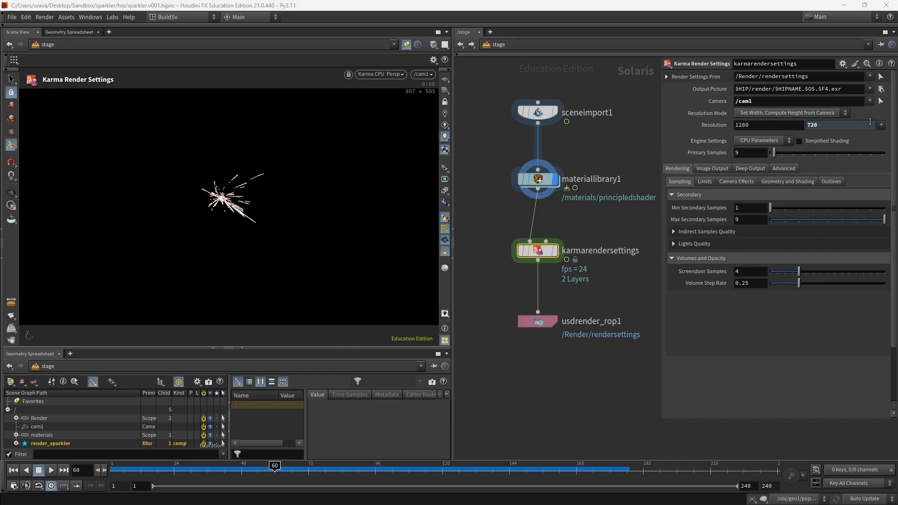
click(881, 125)
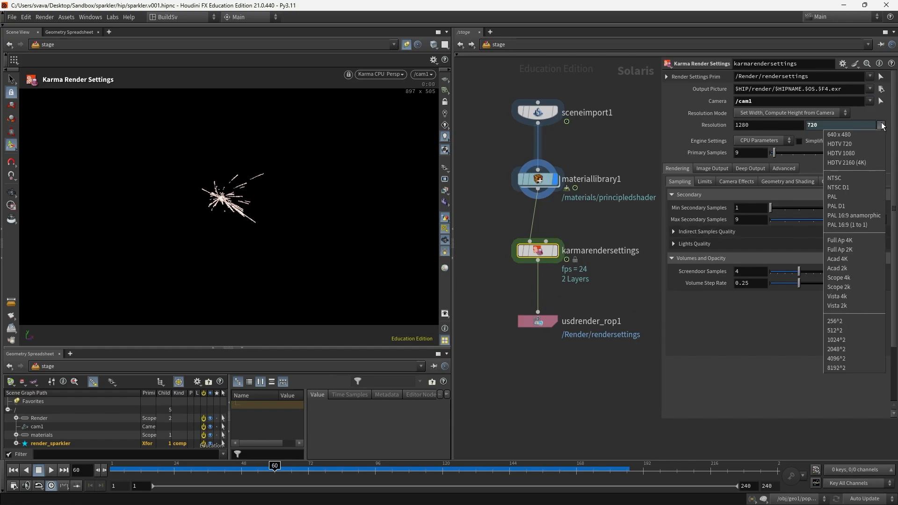
click(874, 163)
click(737, 181)
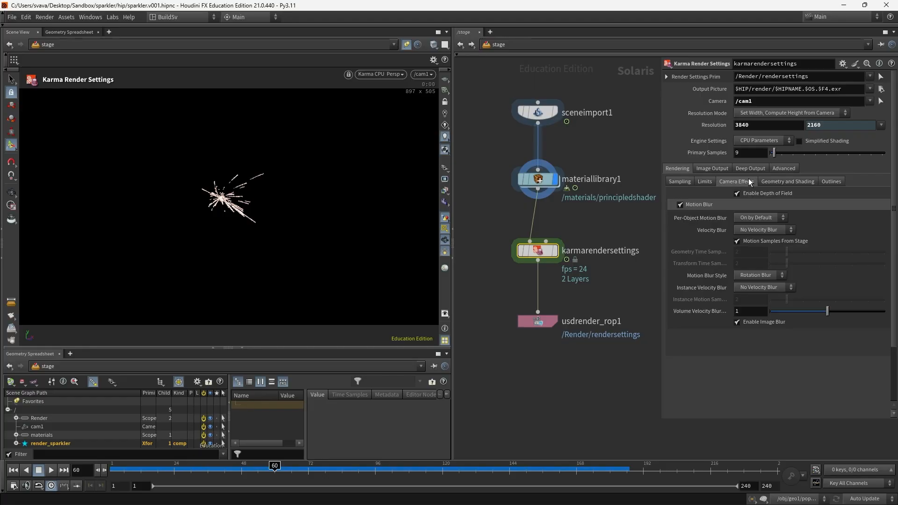
click(768, 196)
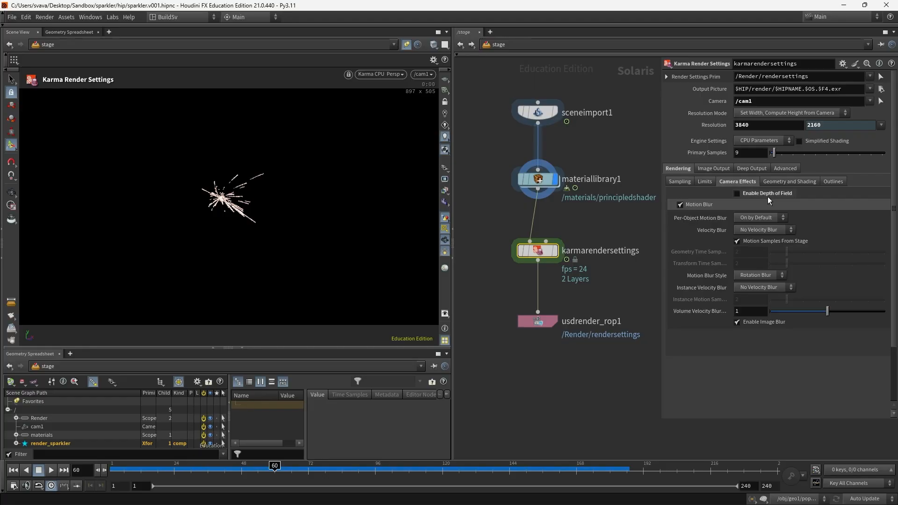
Step: Change the output picture path to save $HIPNAME.$OS frames inside a subfolder
drag(776, 90, 808, 98)
click(819, 90)
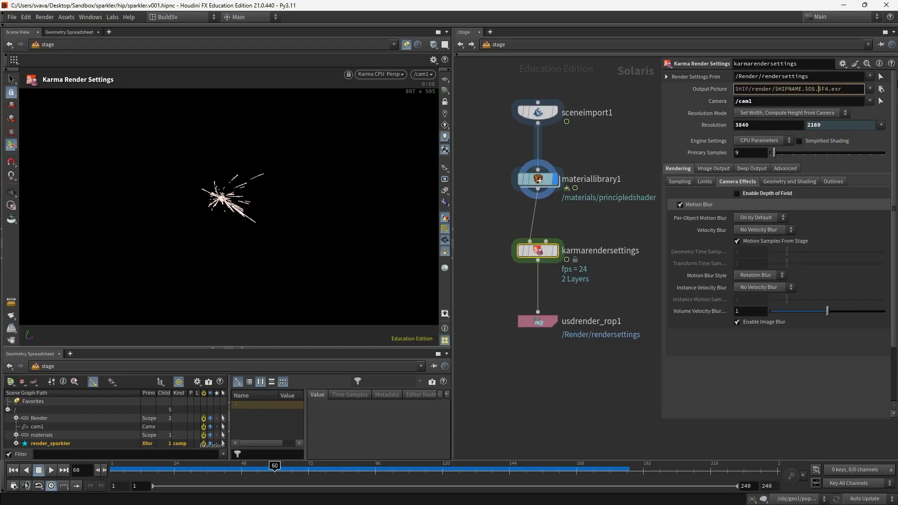
text(/)
text($HIPNAME.$OS)
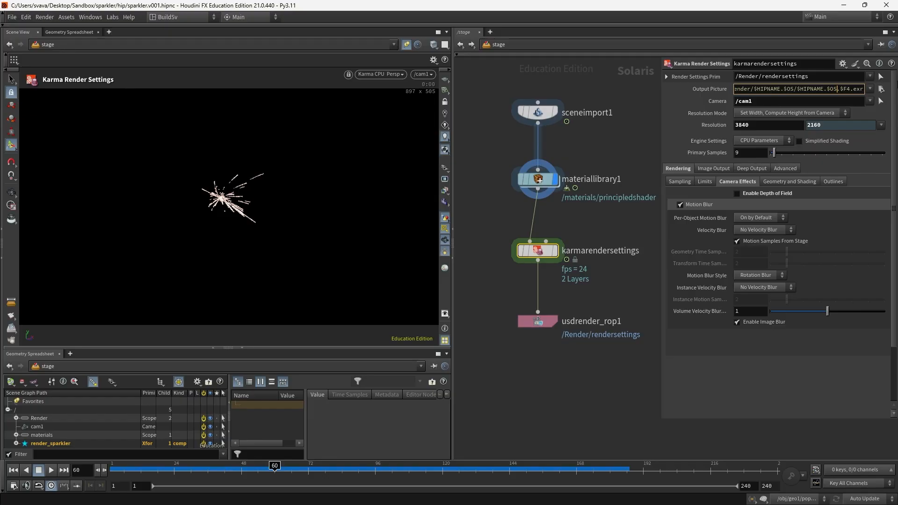
key(Return)
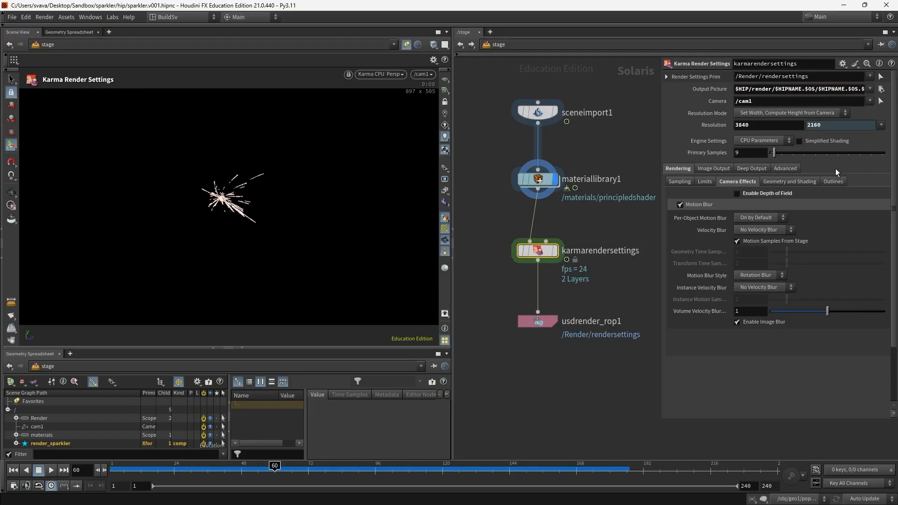
Step: Rename the karmarendersettings node to 'sparkler'
click(634, 252)
drag(642, 253, 558, 253)
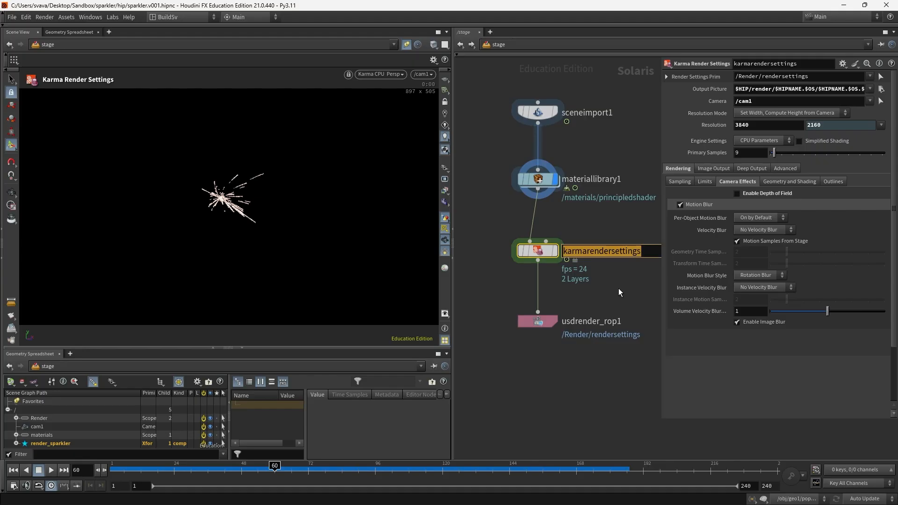
text(sparkler)
drag(618, 288, 538, 335)
Step: Set the ROP to 'Render Specific Frame Range Only (Strict)' and render the sparkler frames to disk
click(806, 89)
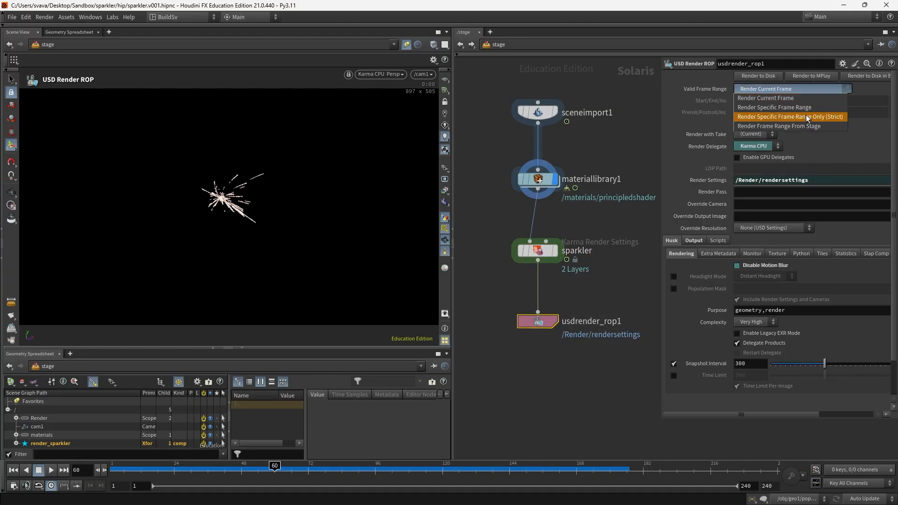
click(804, 117)
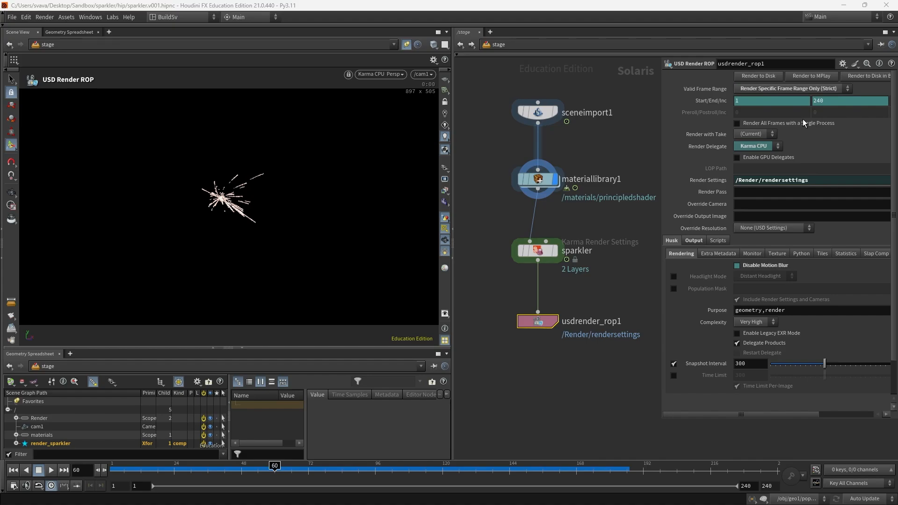
click(756, 76)
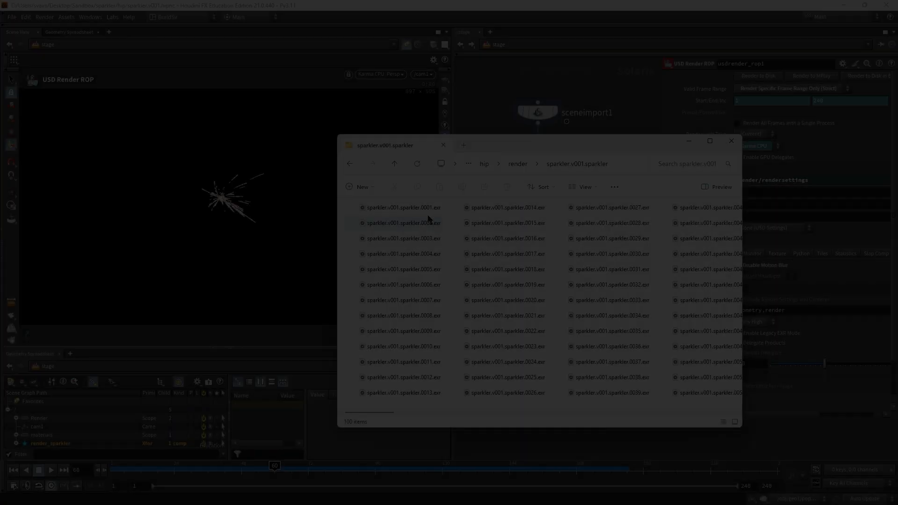
Step: Confirm the render folder's last frames 0079–0100 exist, then bring Houdini back to the front
scroll(463, 290, down, 6)
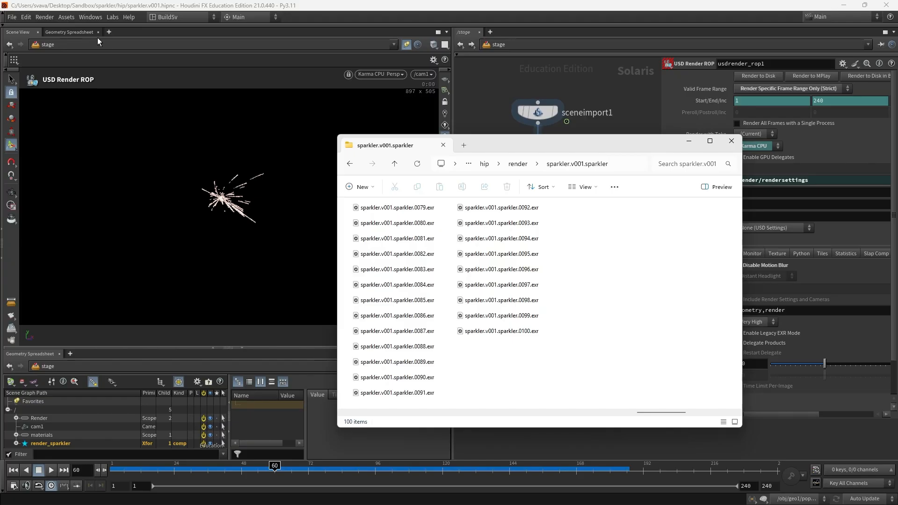
click(52, 18)
Step: Load the sparkler EXR sequence (frames 1–100) from render/sparkler.v001.sparkler into MPlay
mouse_move(121, 135)
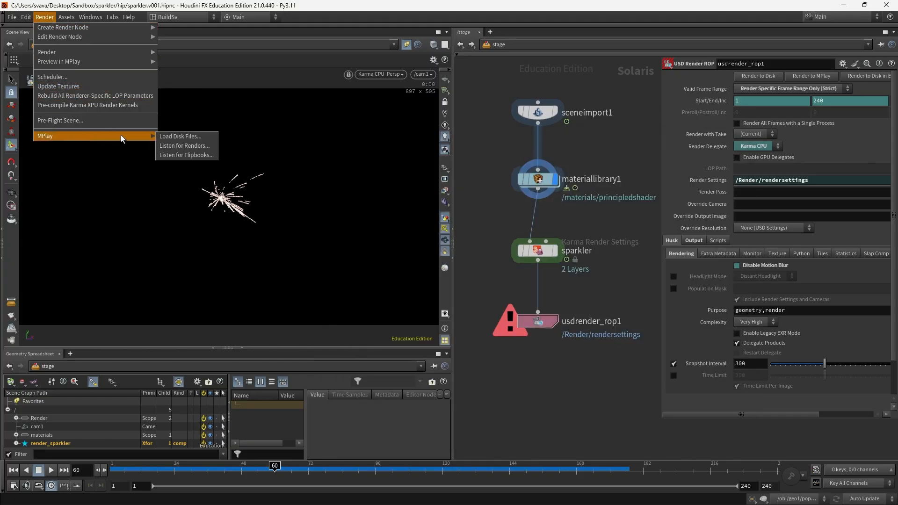
click(195, 139)
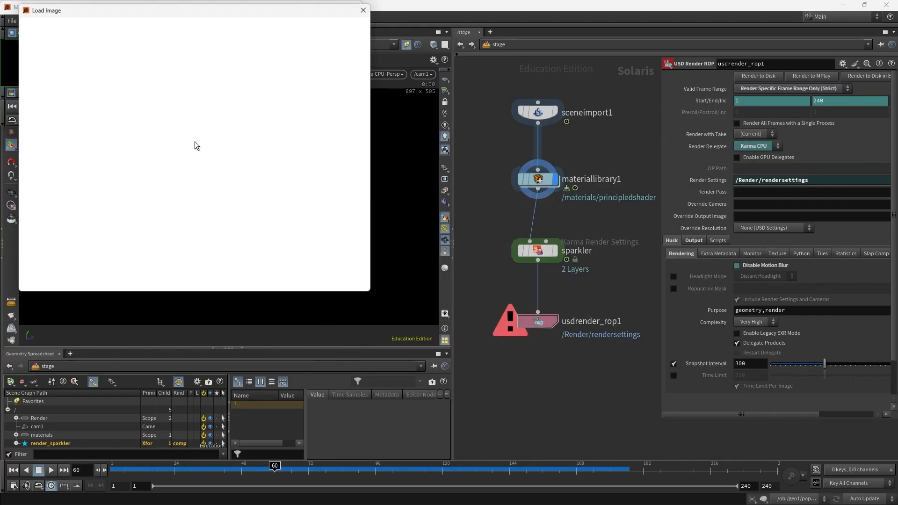
double_click(153, 65)
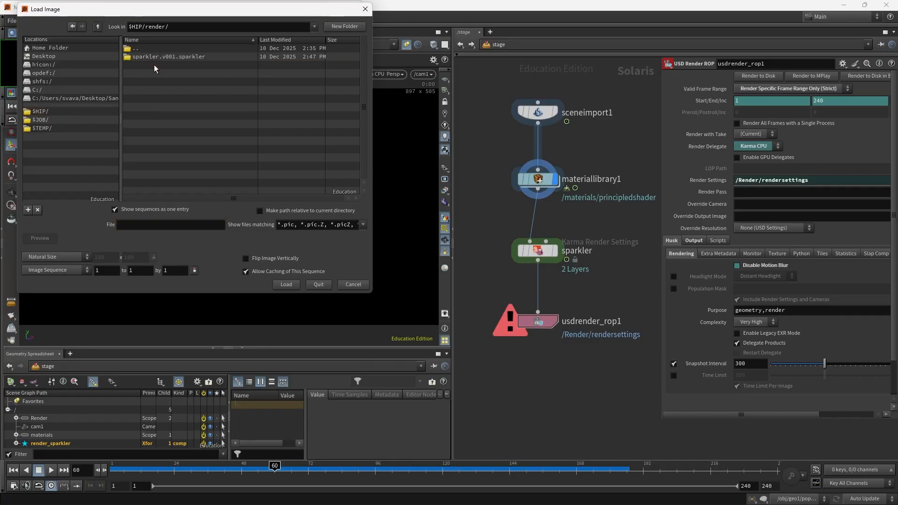
double_click(167, 58)
click(169, 60)
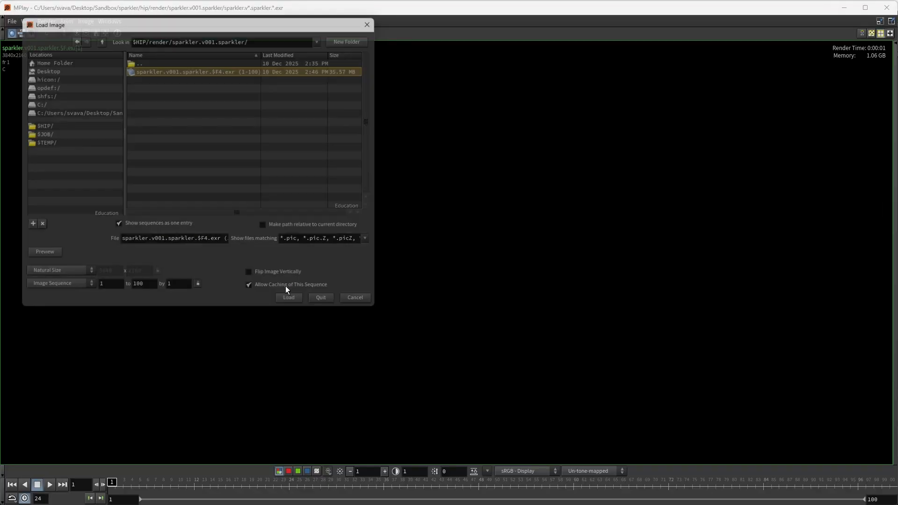
click(285, 285)
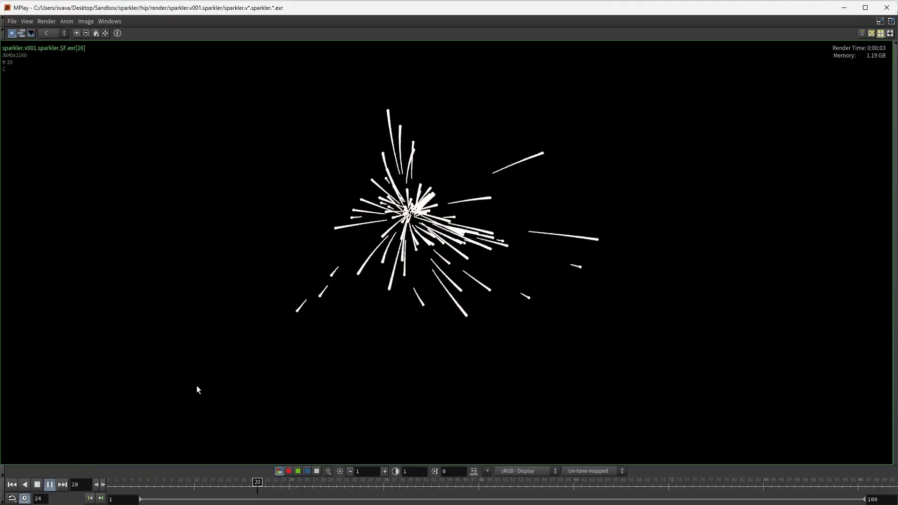
Step: Frame the render in MPlay and place the VLC reference clip beside it
scroll(338, 323, down, 7)
middle_drag(356, 337, 286, 280)
scroll(309, 291, up, 1)
middle_drag(343, 294, 332, 298)
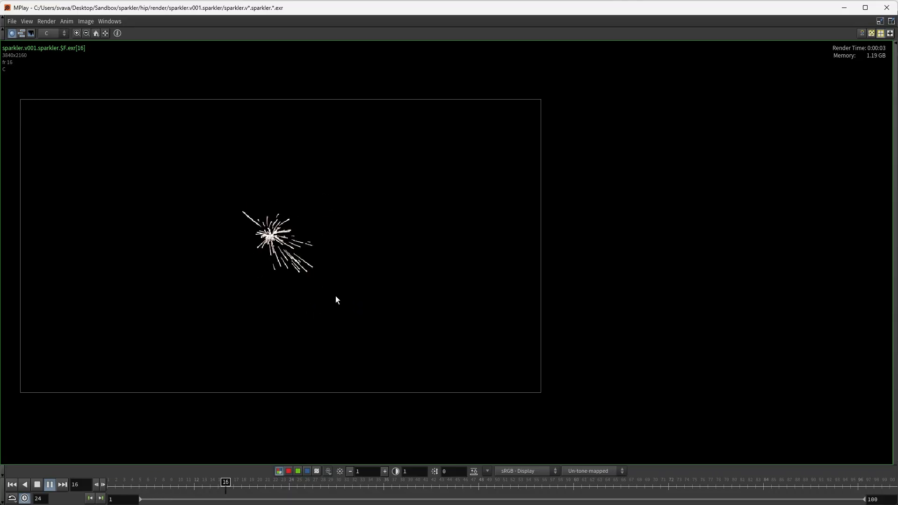
drag(518, 74, 564, 79)
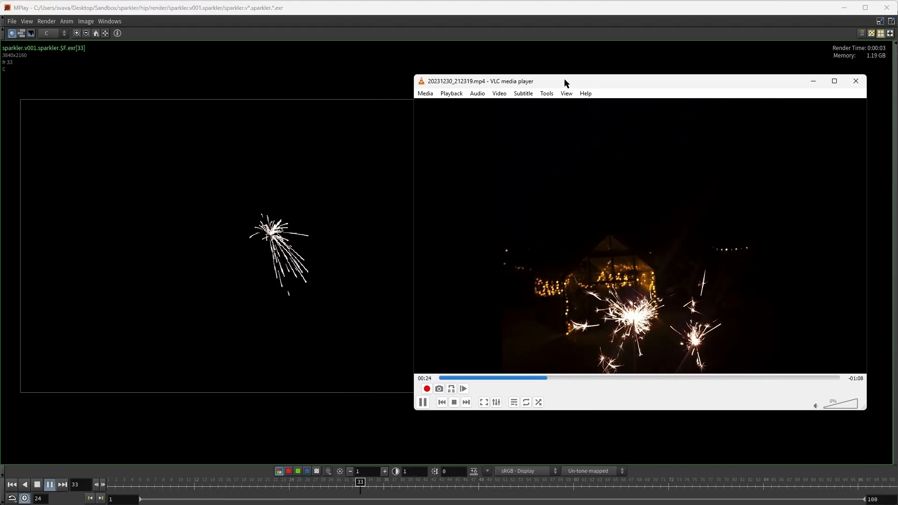